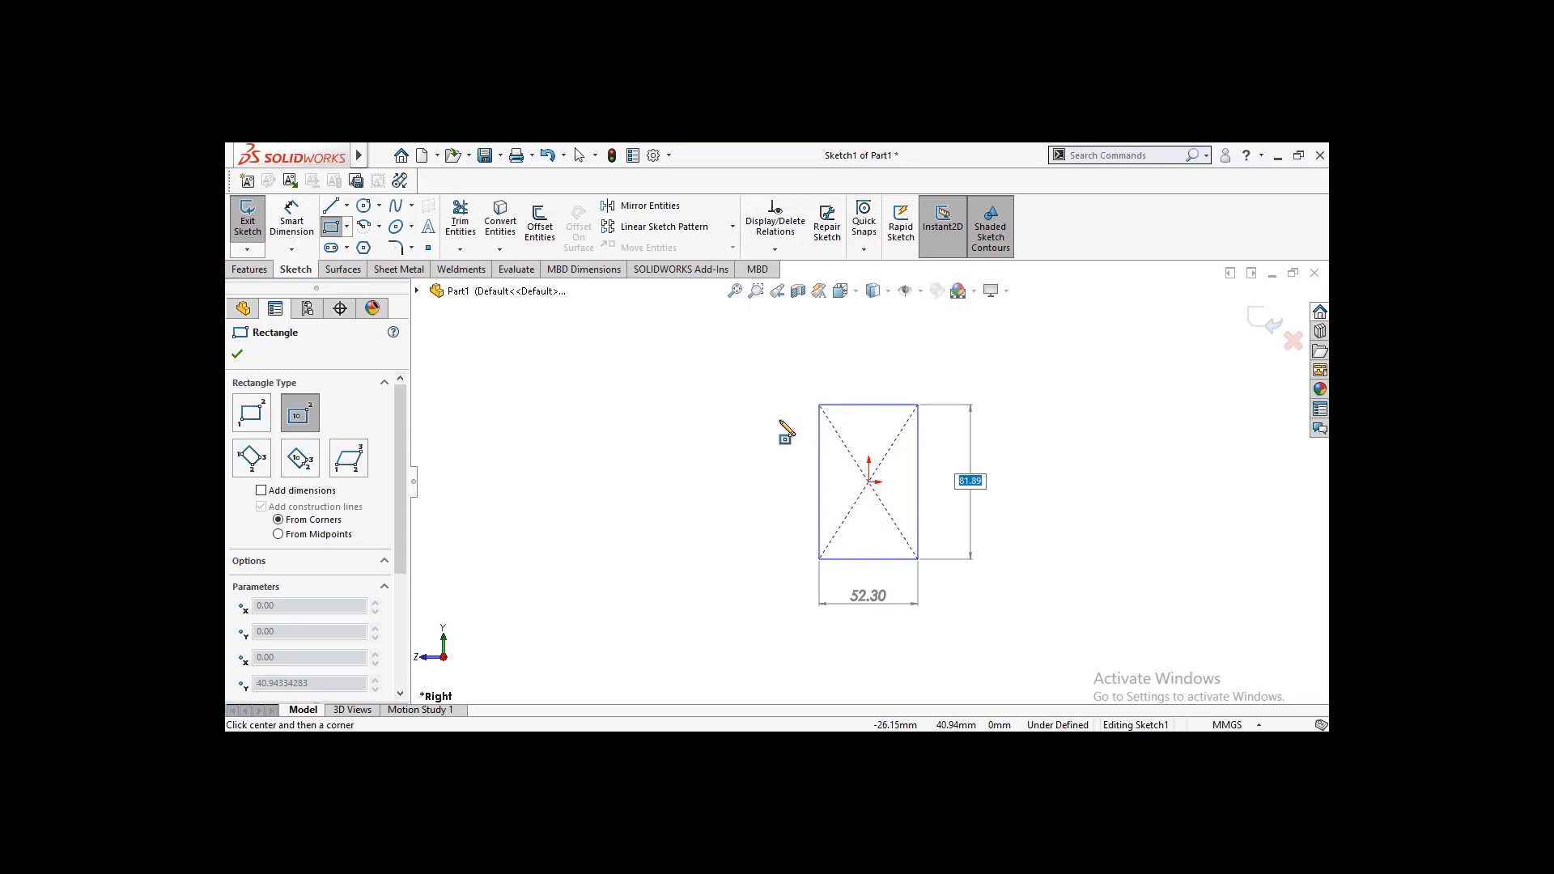
# Step: Finish the center rectangle and dimension its vertical side to 20 mm
pyautogui.click(238, 356)
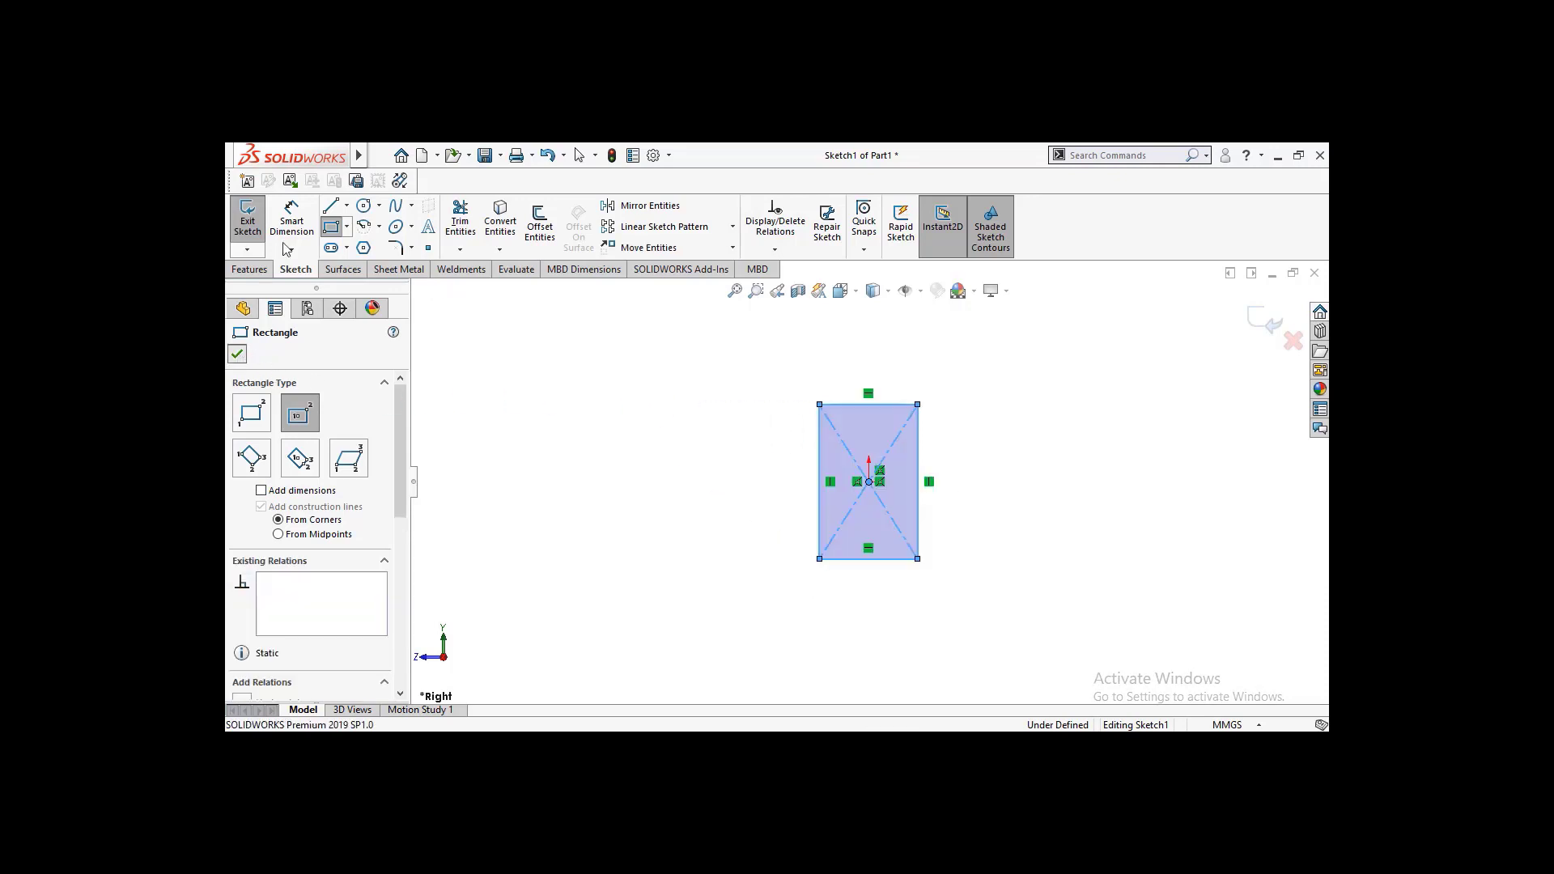
pyautogui.press('d')
pyautogui.click(919, 507)
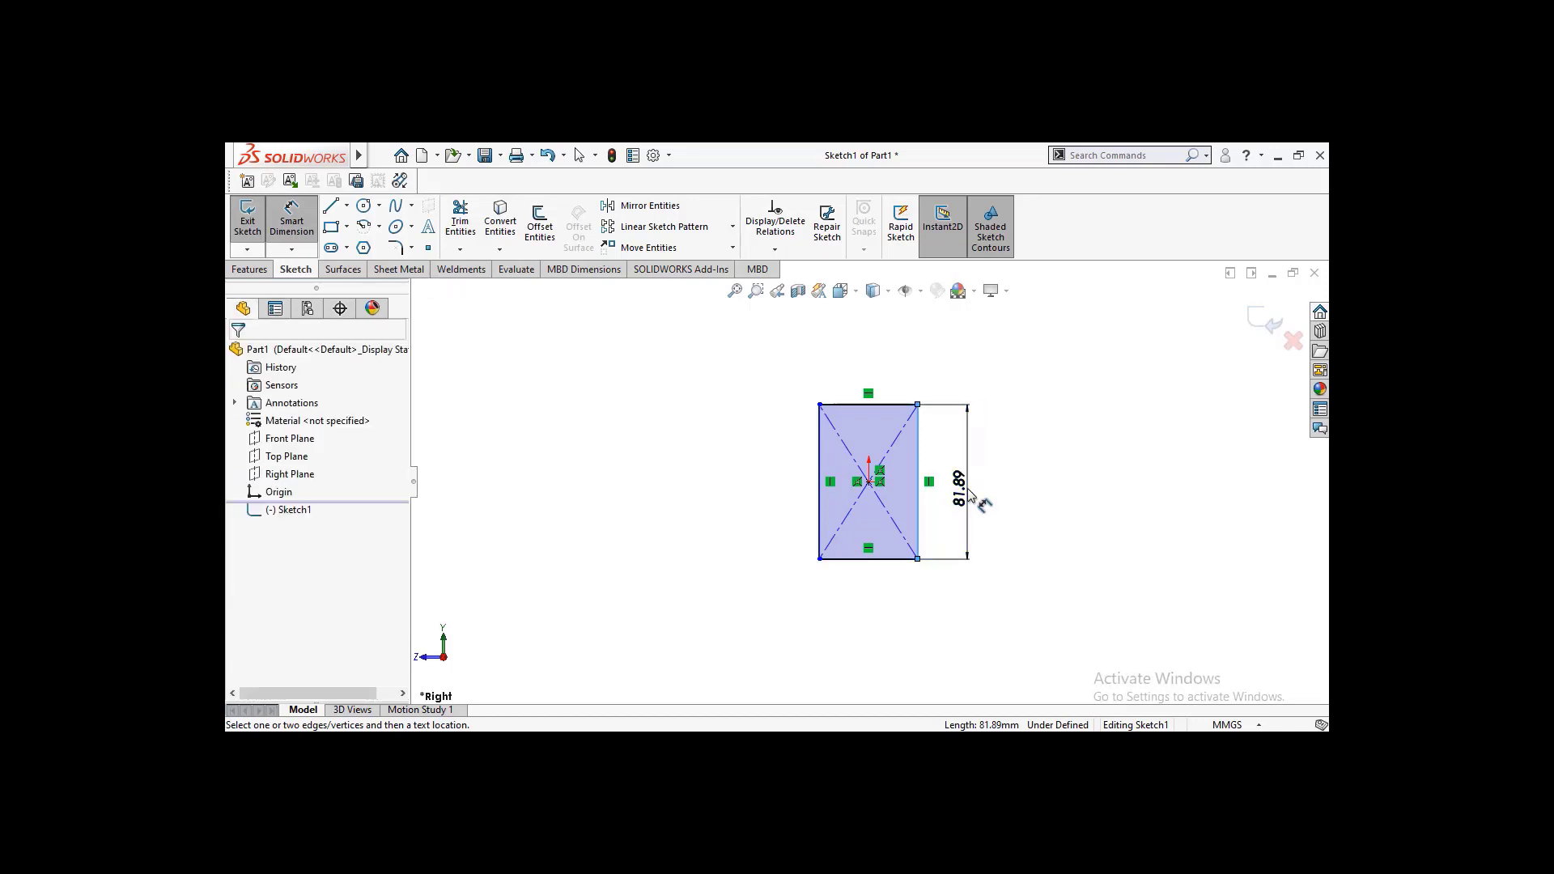
pyautogui.click(970, 495)
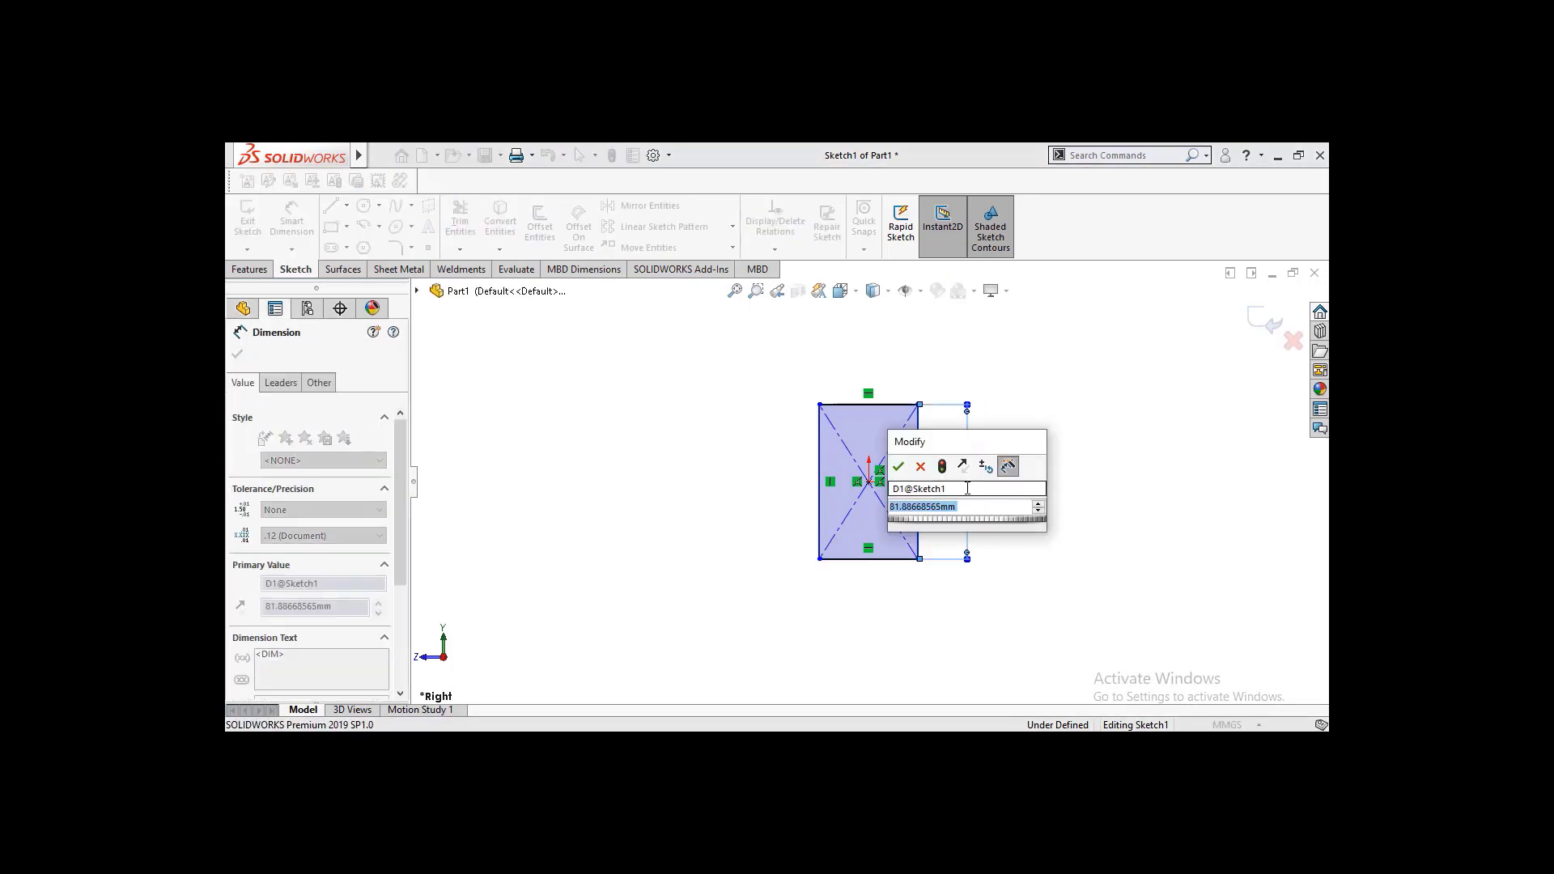
pyautogui.write('20')
pyautogui.click(898, 467)
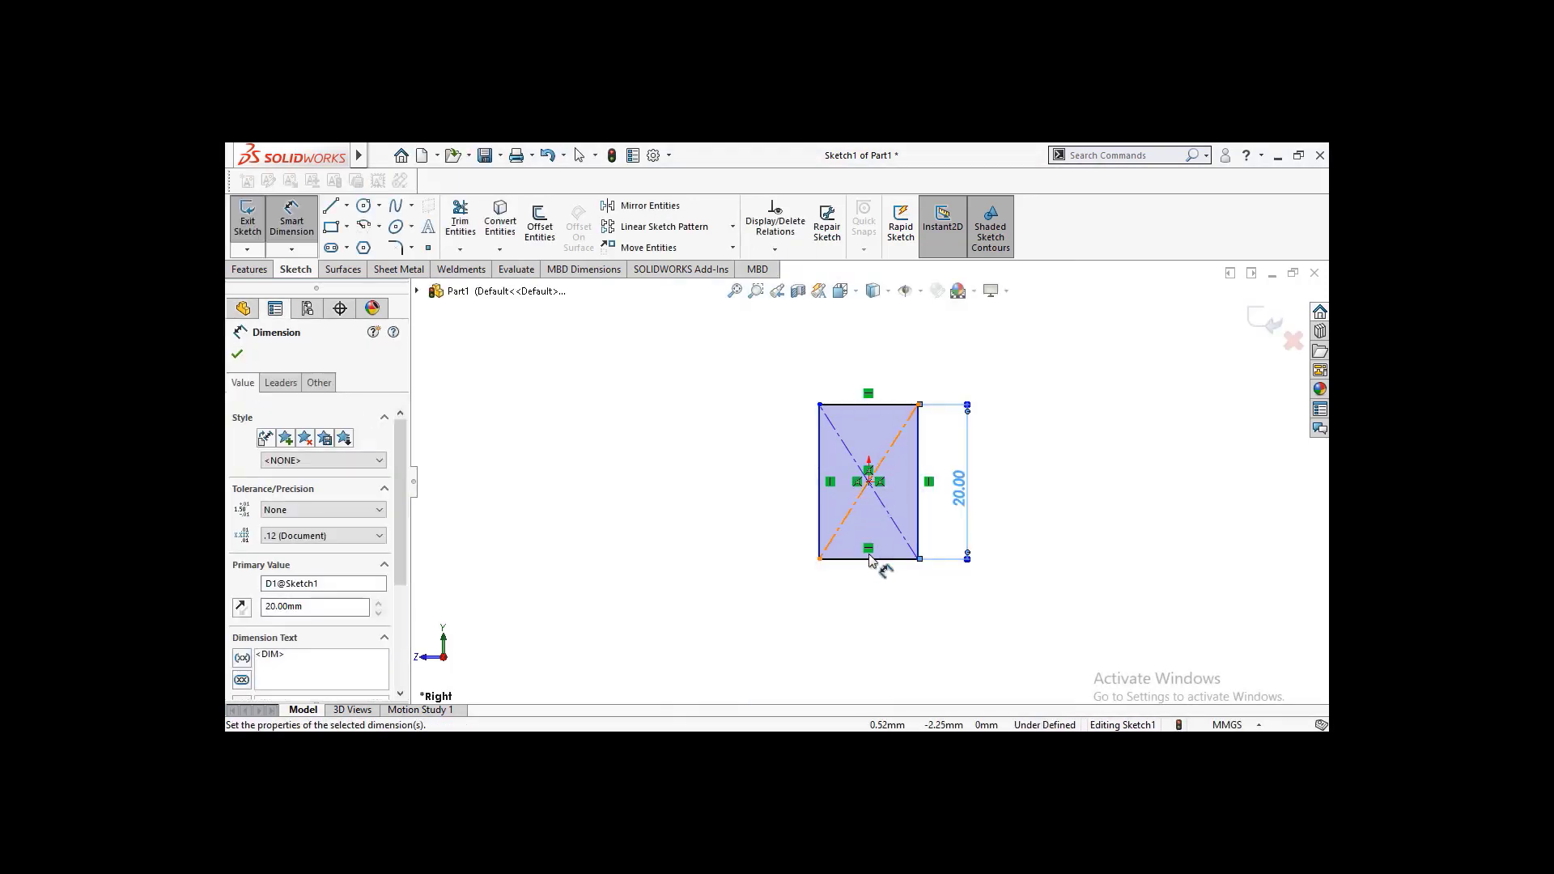
# Step: Dimension the rectangle's bottom edge to 10 mm
pyautogui.click(878, 559)
pyautogui.click(871, 613)
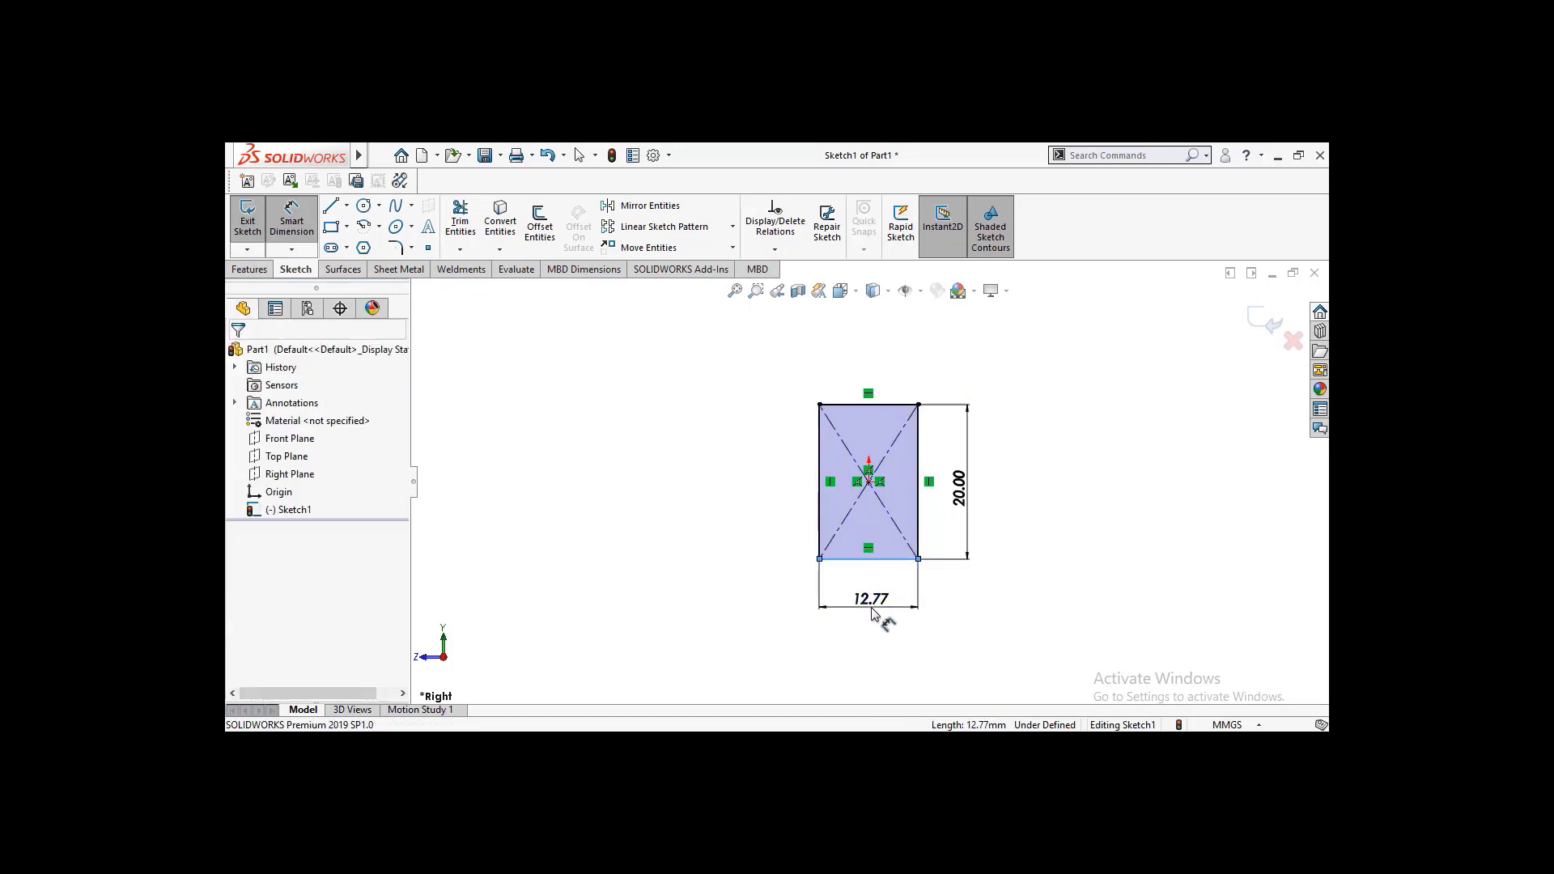
pyautogui.press('Return')
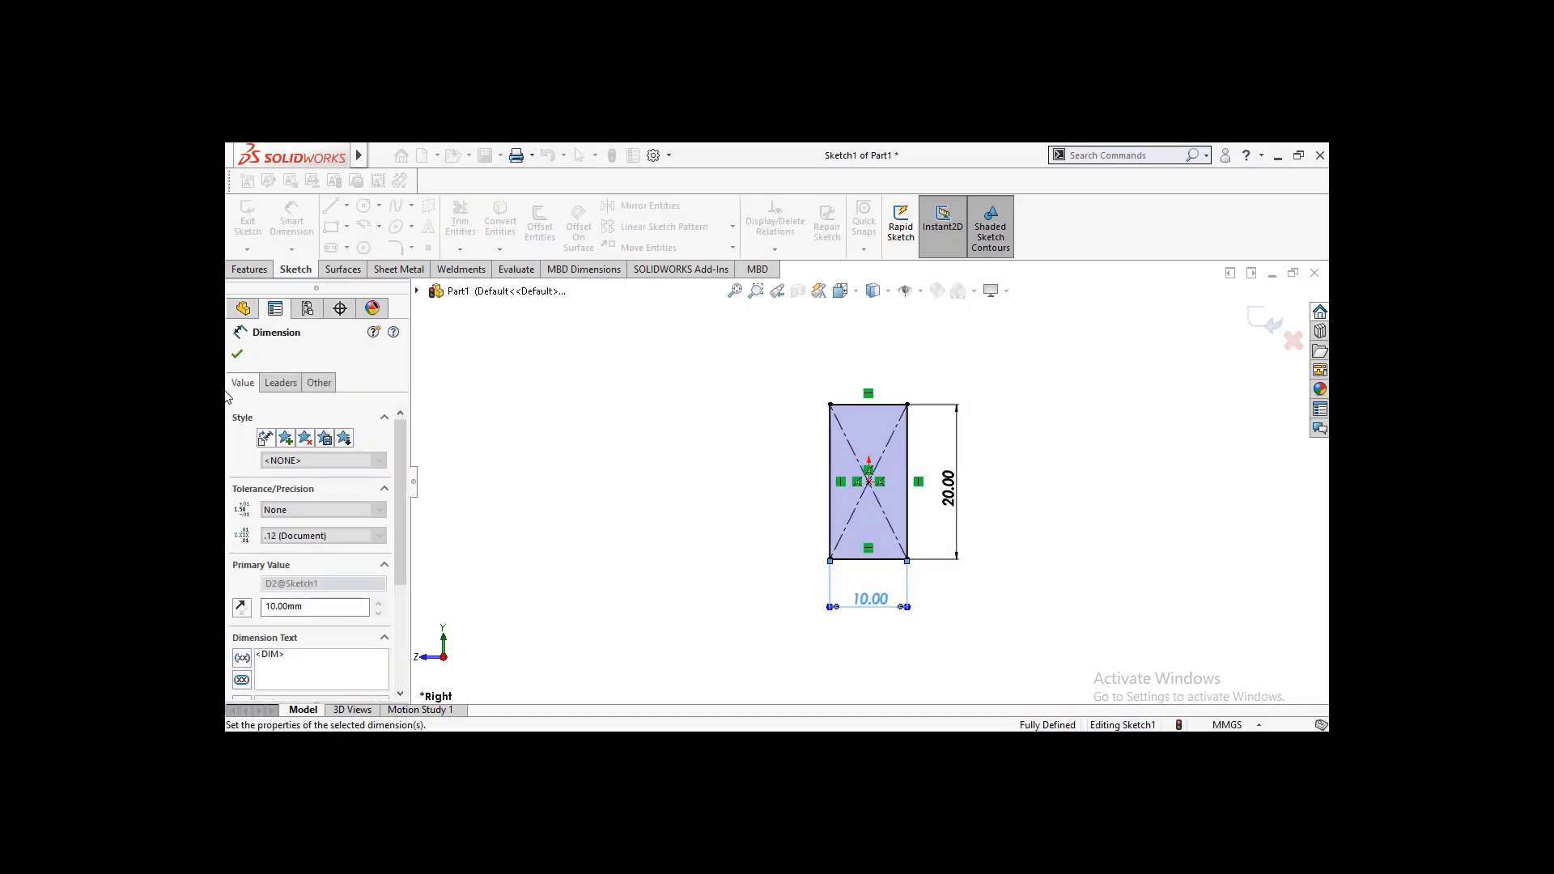
pyautogui.press('Escape')
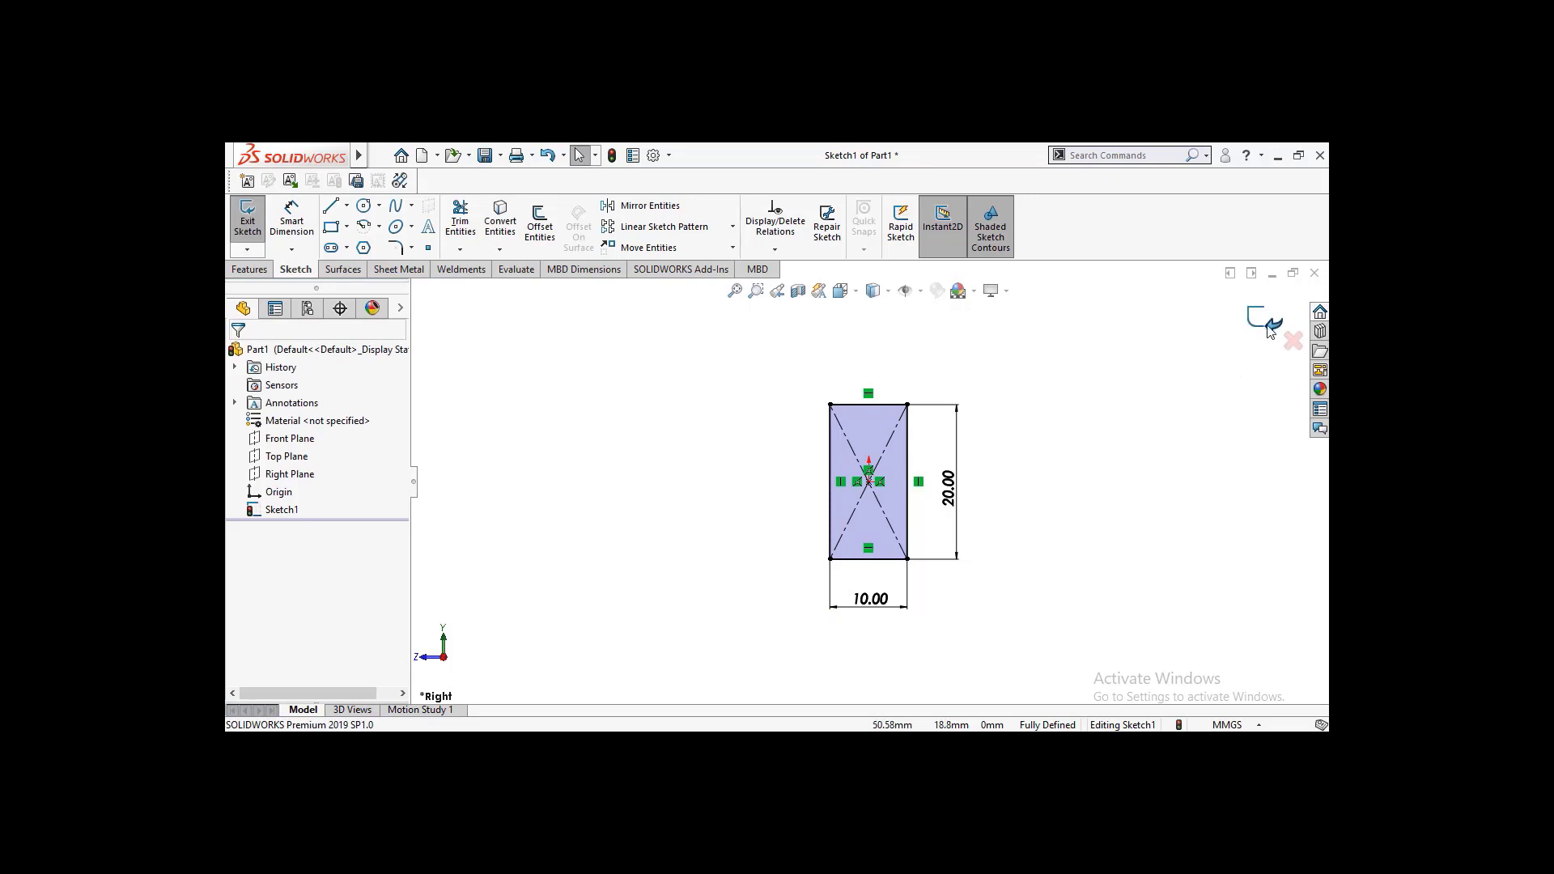
# Step: Close the rectangle sketch and extrude it as a blind boss to a depth of 100 mm
pyautogui.click(230, 228)
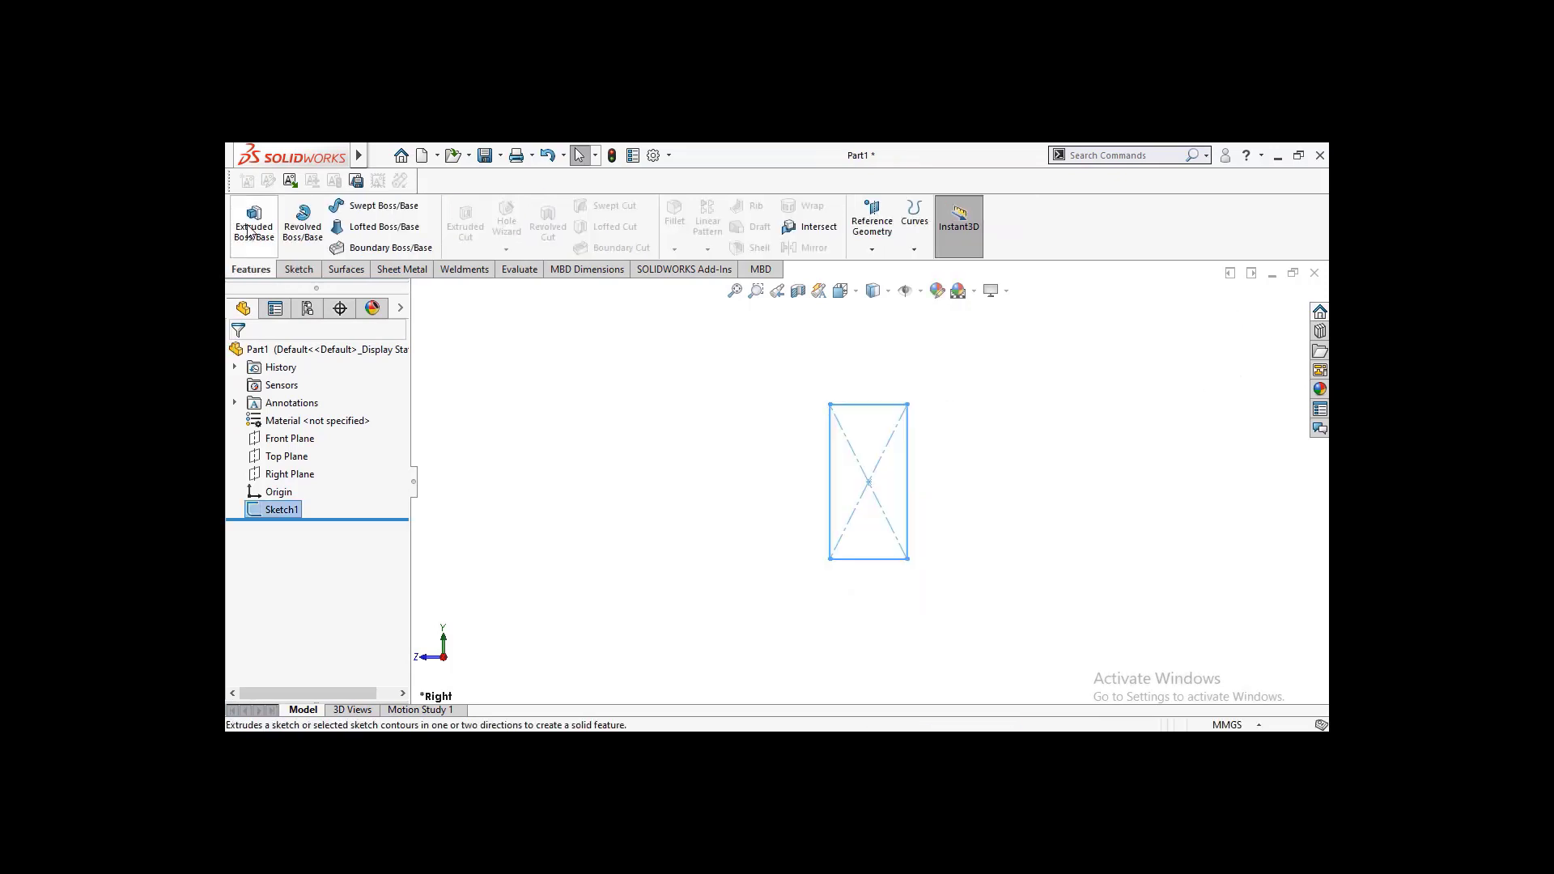
pyautogui.click(250, 231)
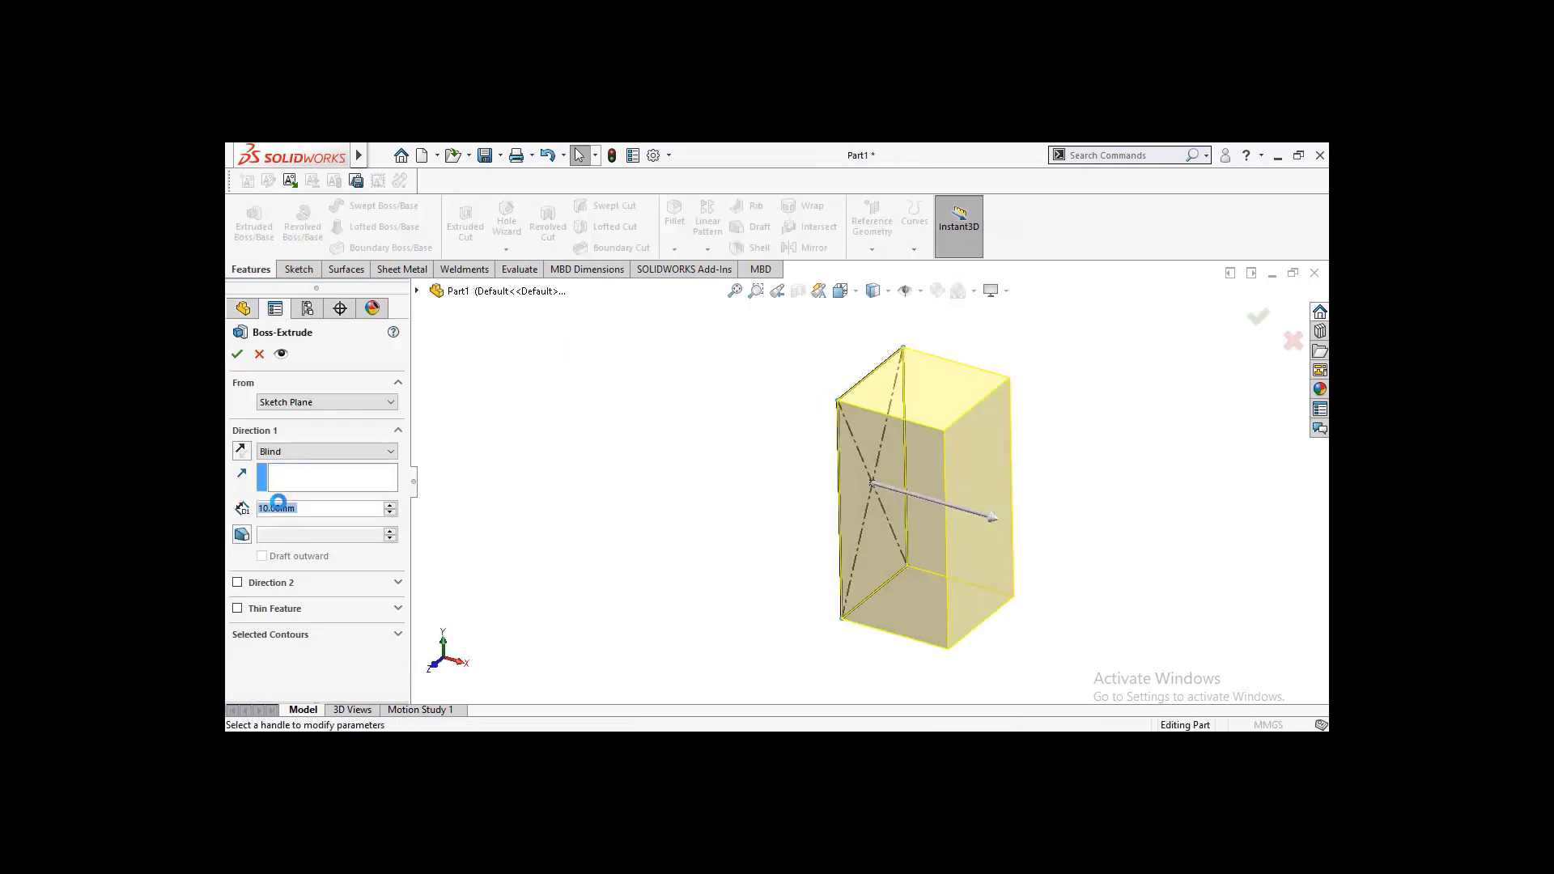
pyautogui.write('100')
pyautogui.press('Return')
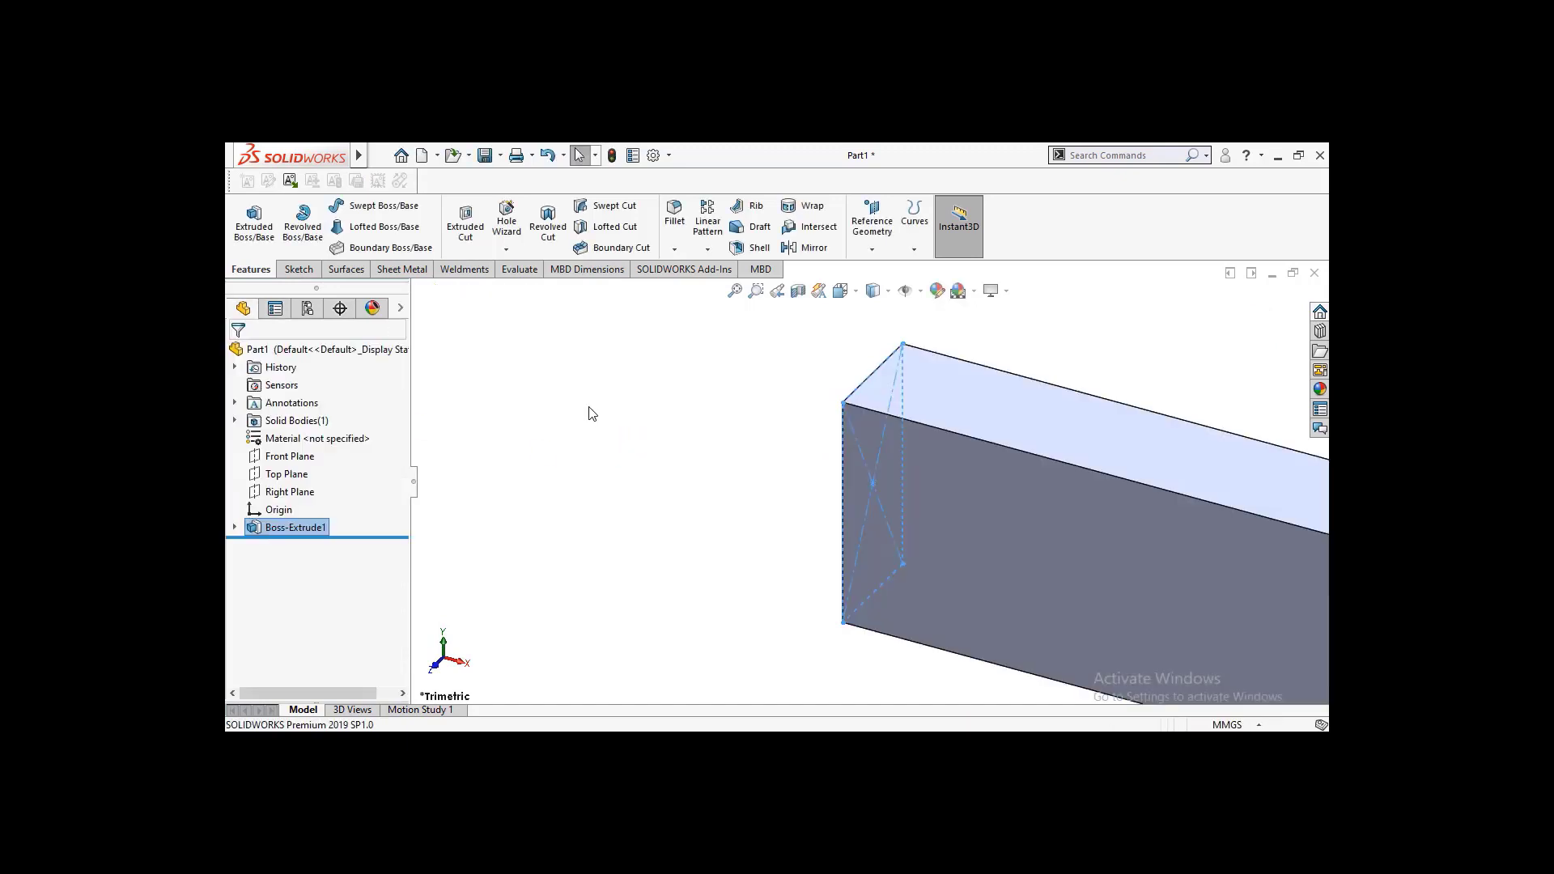
pyautogui.click(599, 419)
pyautogui.scroll(8, 599, 423)
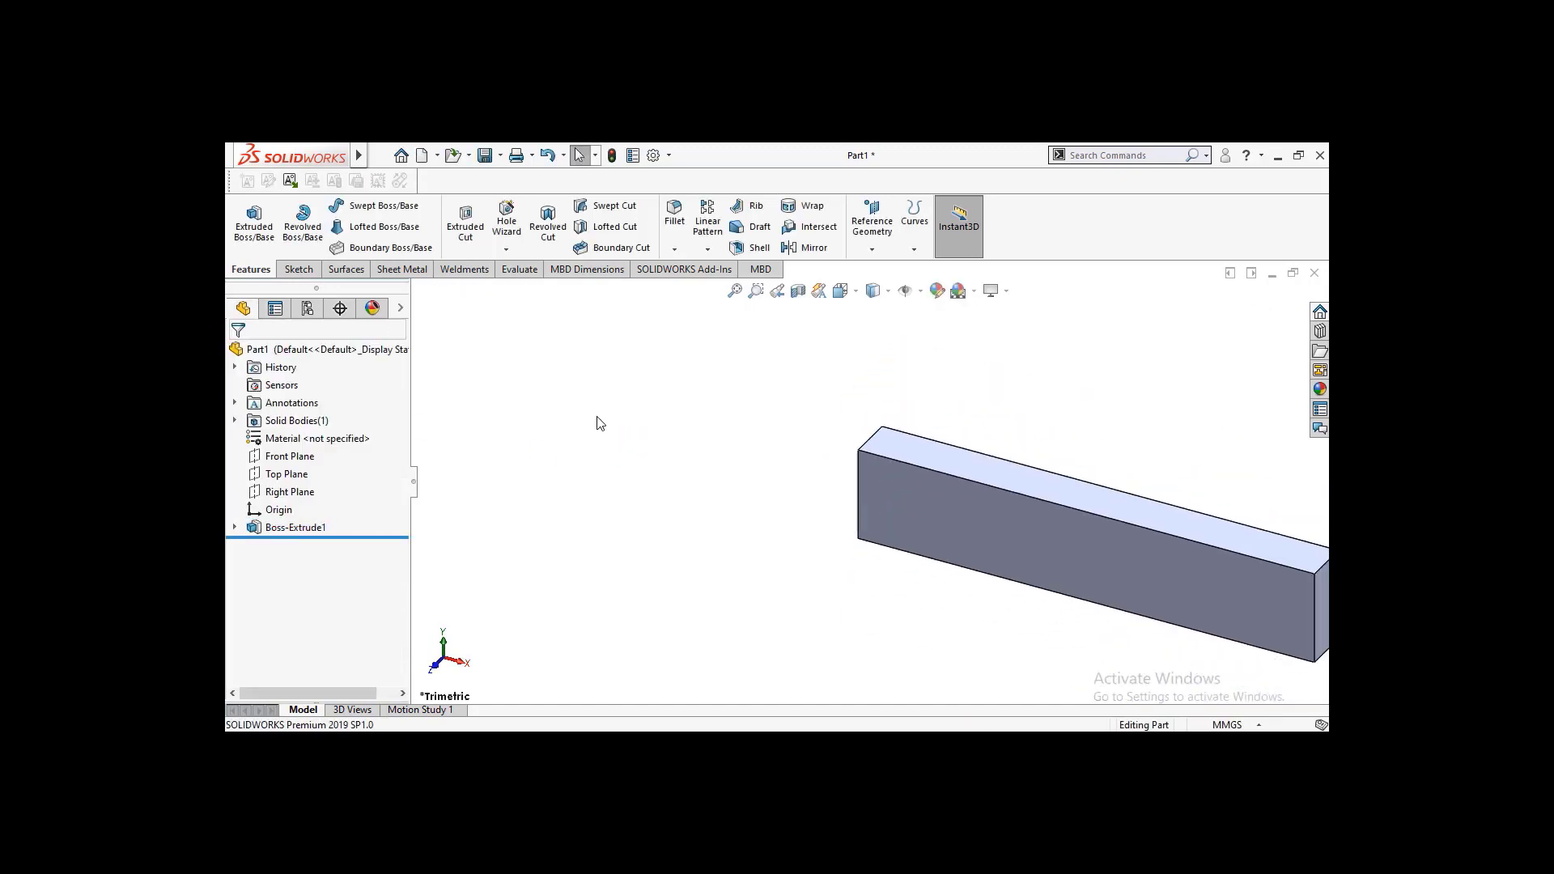
# Step: On the bar's long front face, sketch a vertical line from the upper to the lower edge, about 26 mm from the origin end
pyautogui.click(939, 518)
pyautogui.click(1084, 470)
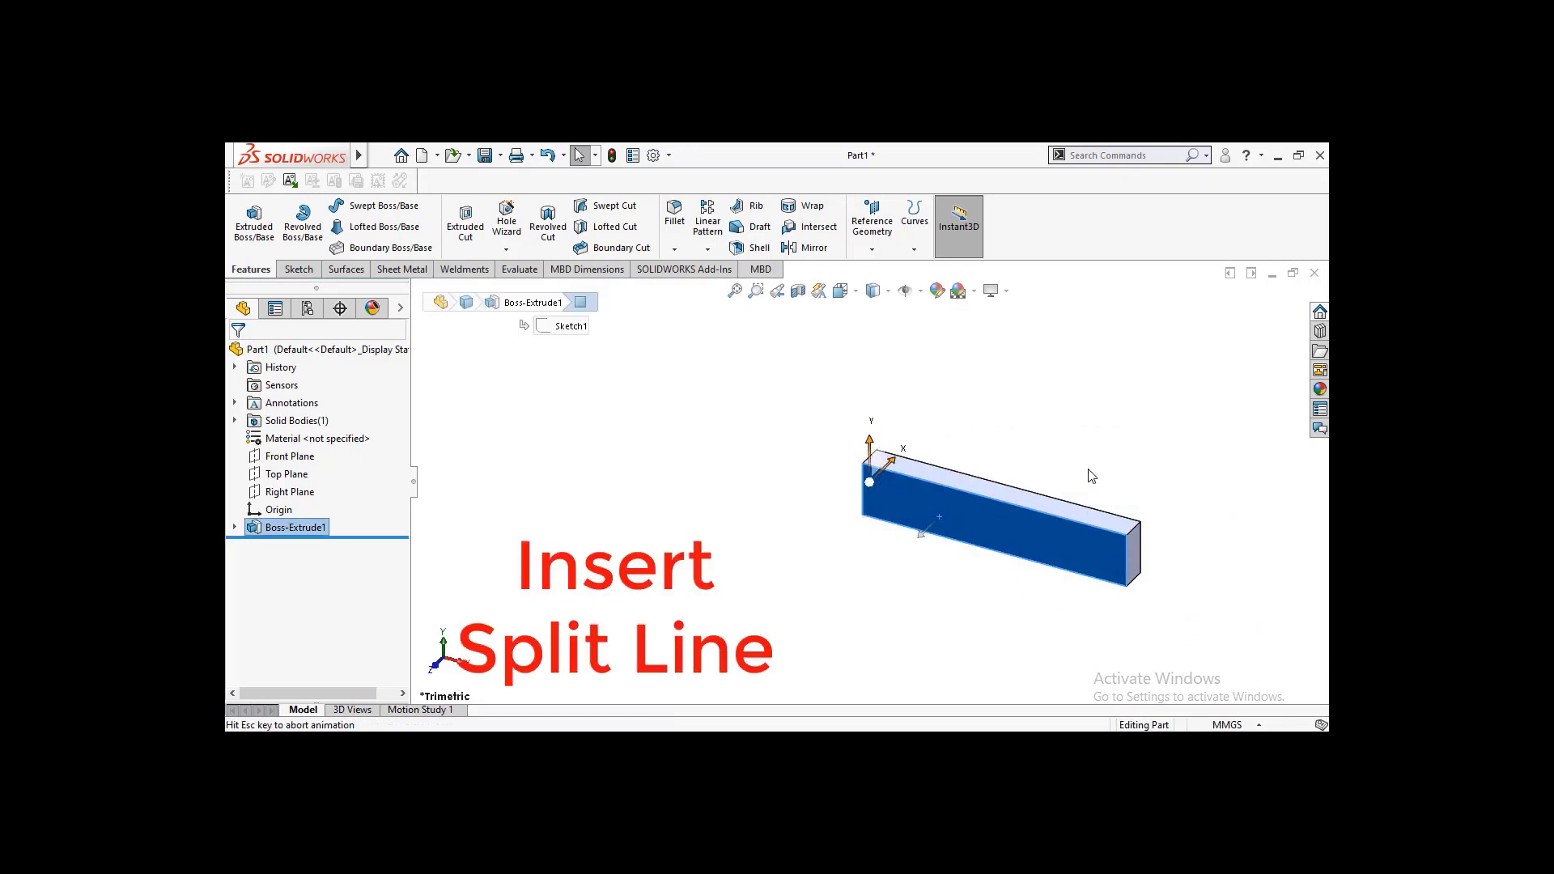
pyautogui.click(903, 562)
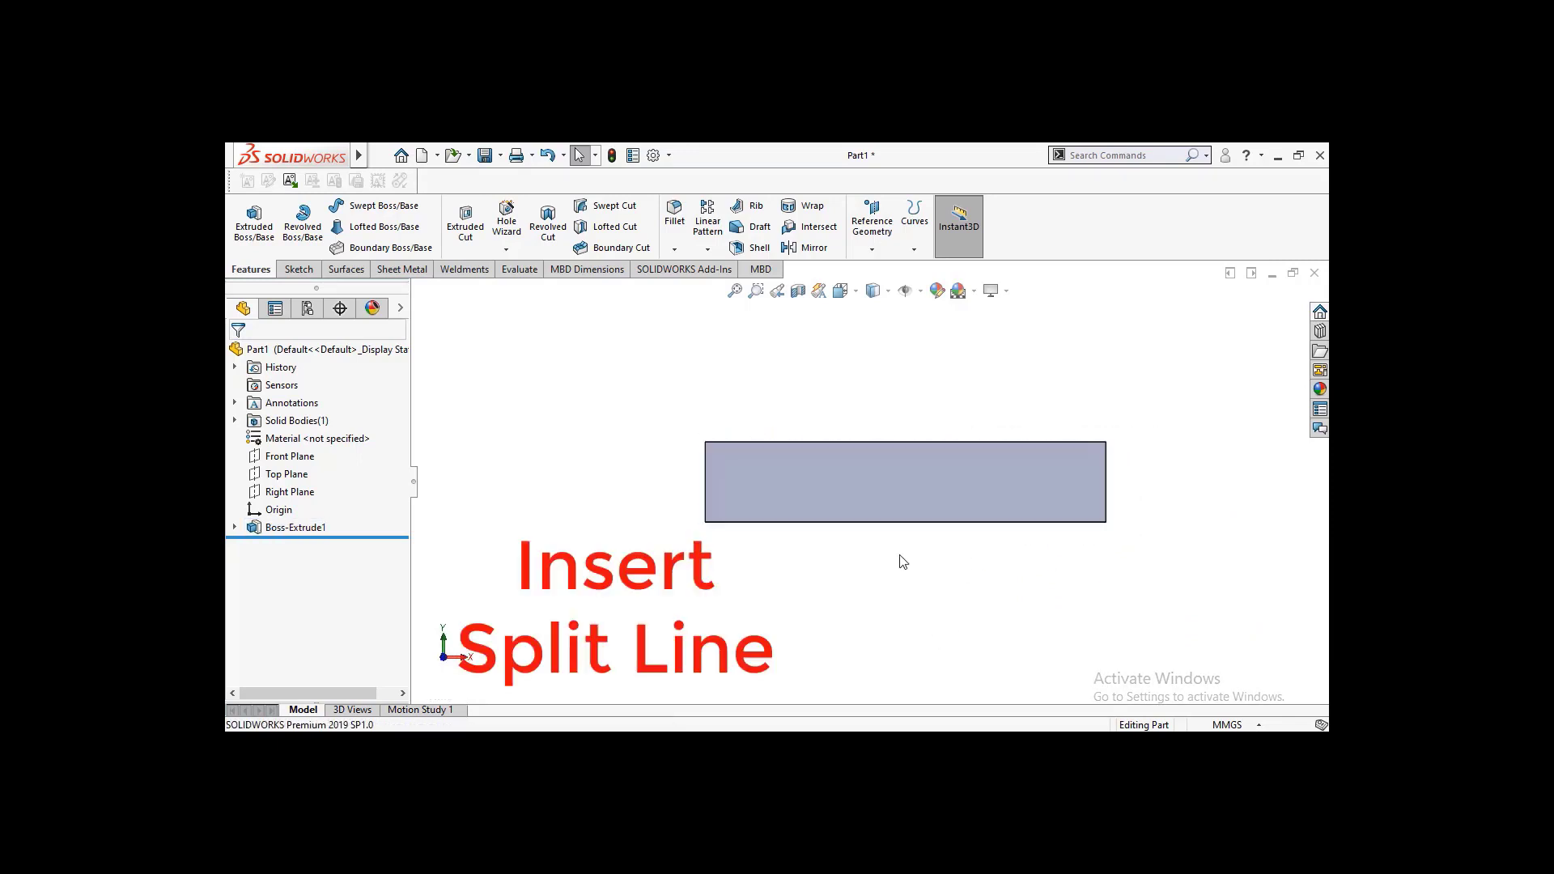
pyautogui.click(887, 501)
pyautogui.click(960, 452)
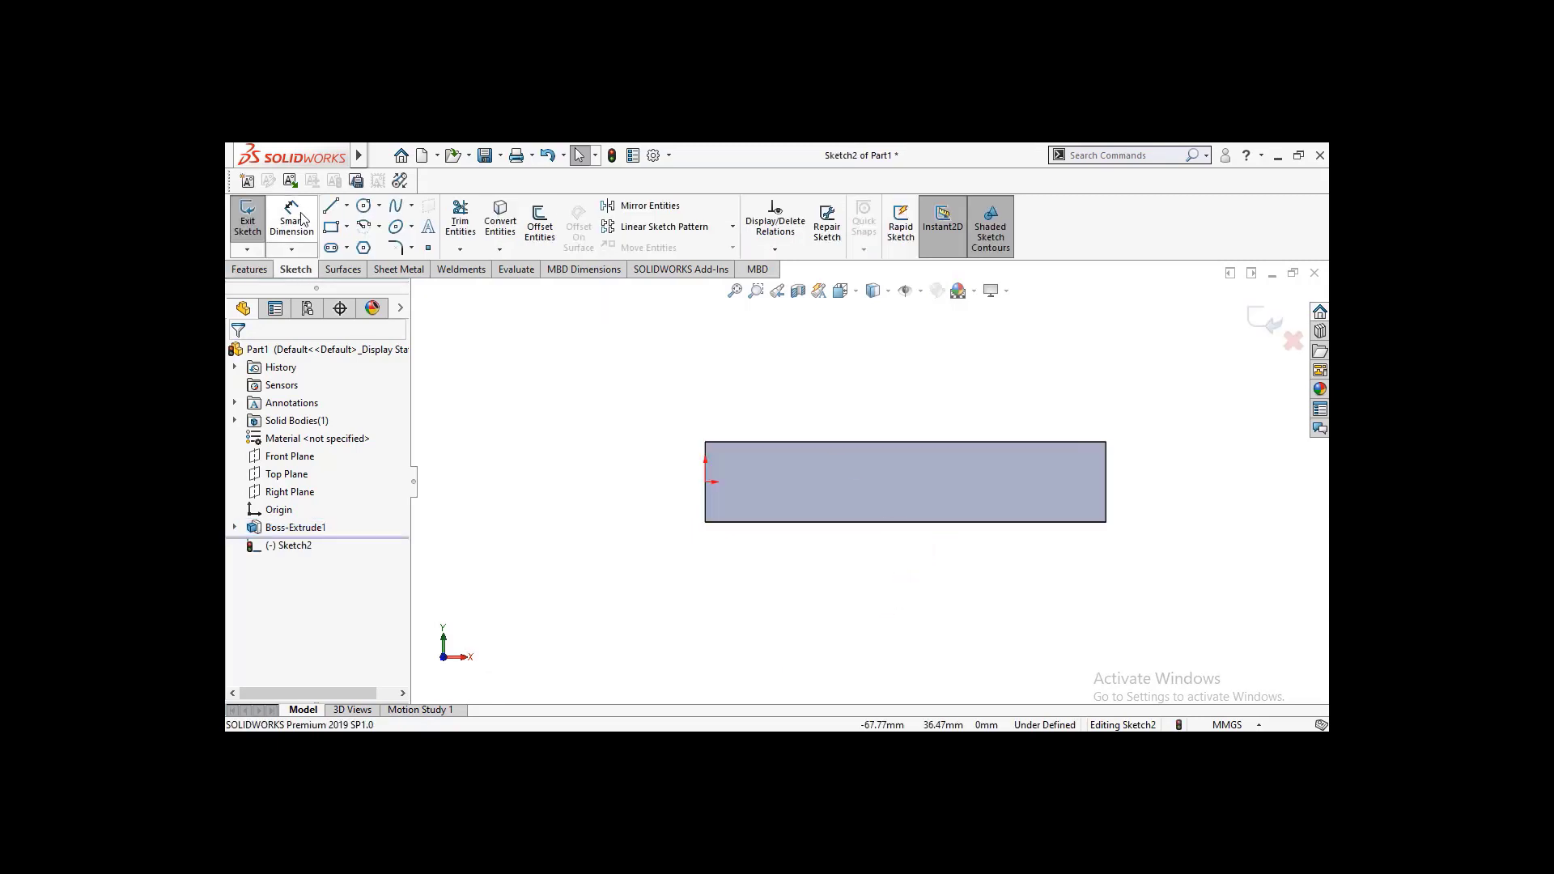
pyautogui.click(331, 207)
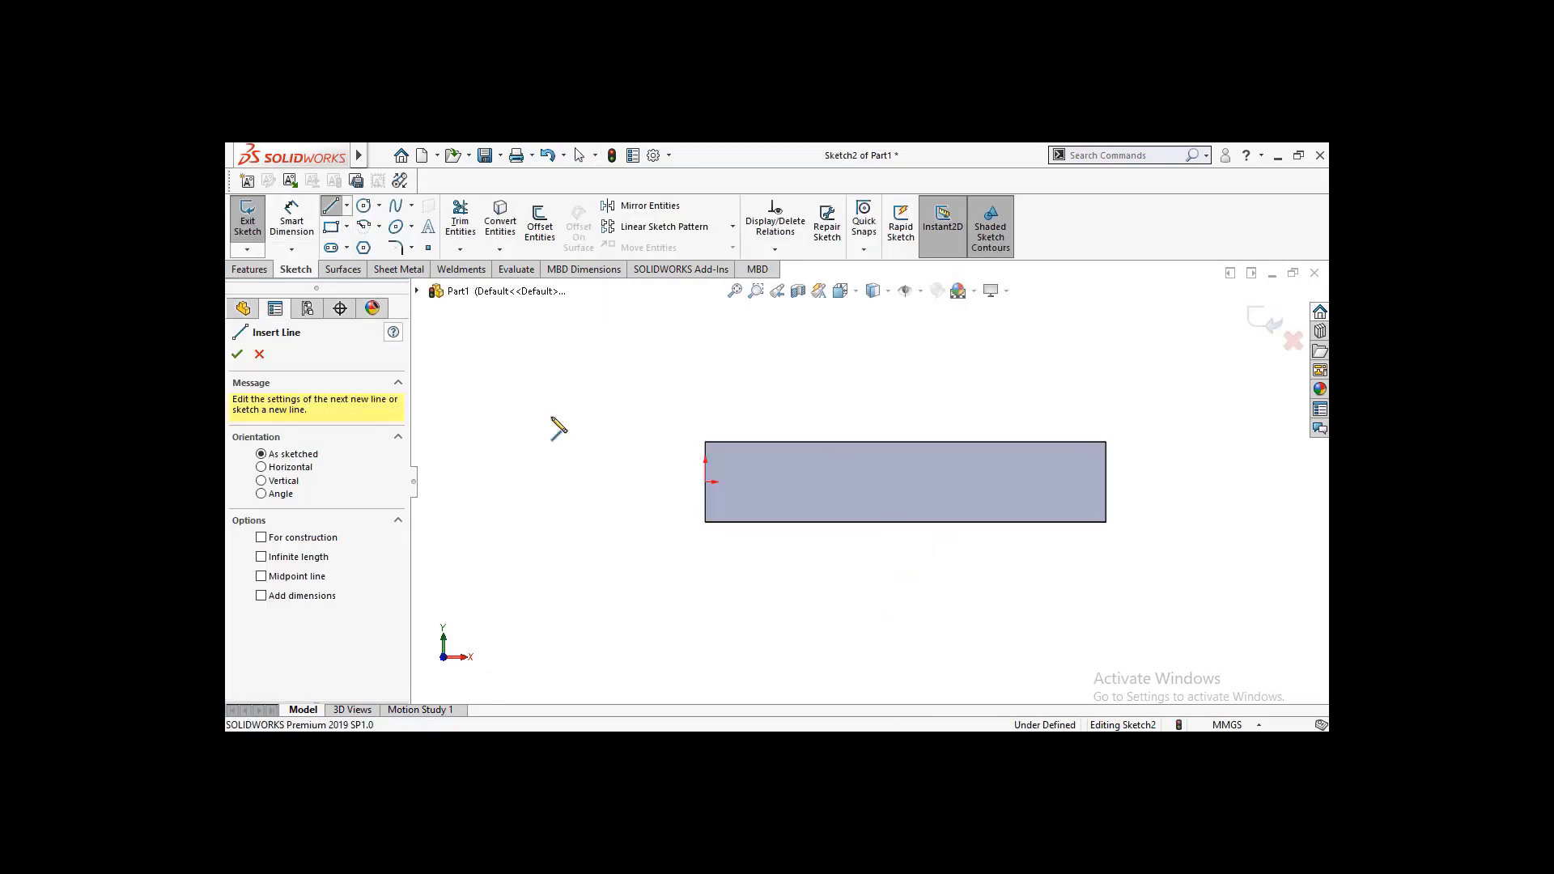
pyautogui.click(809, 443)
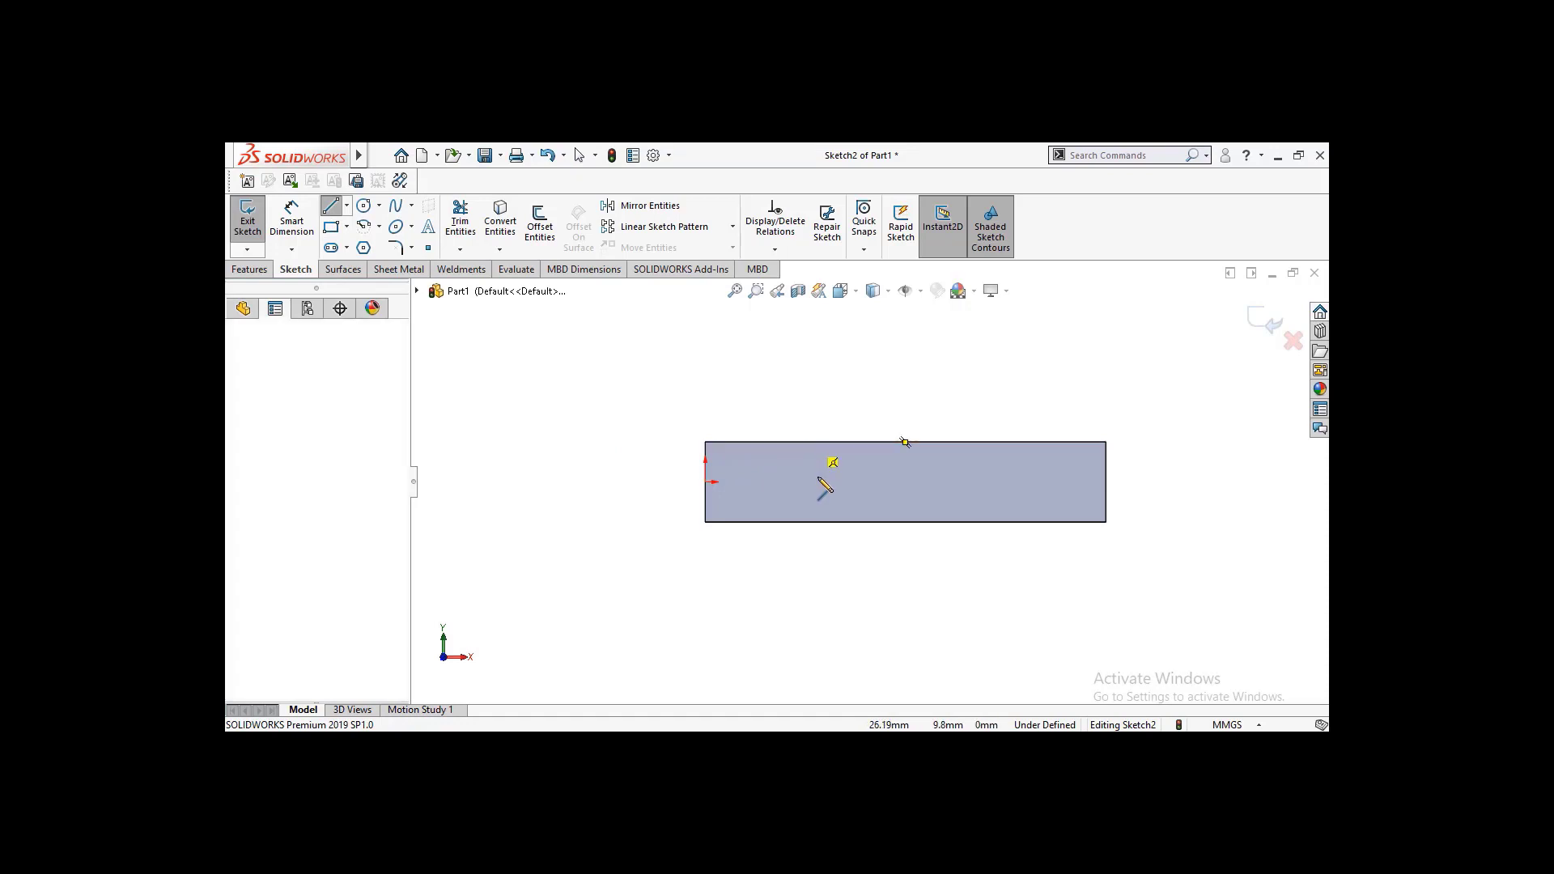
pyautogui.click(810, 522)
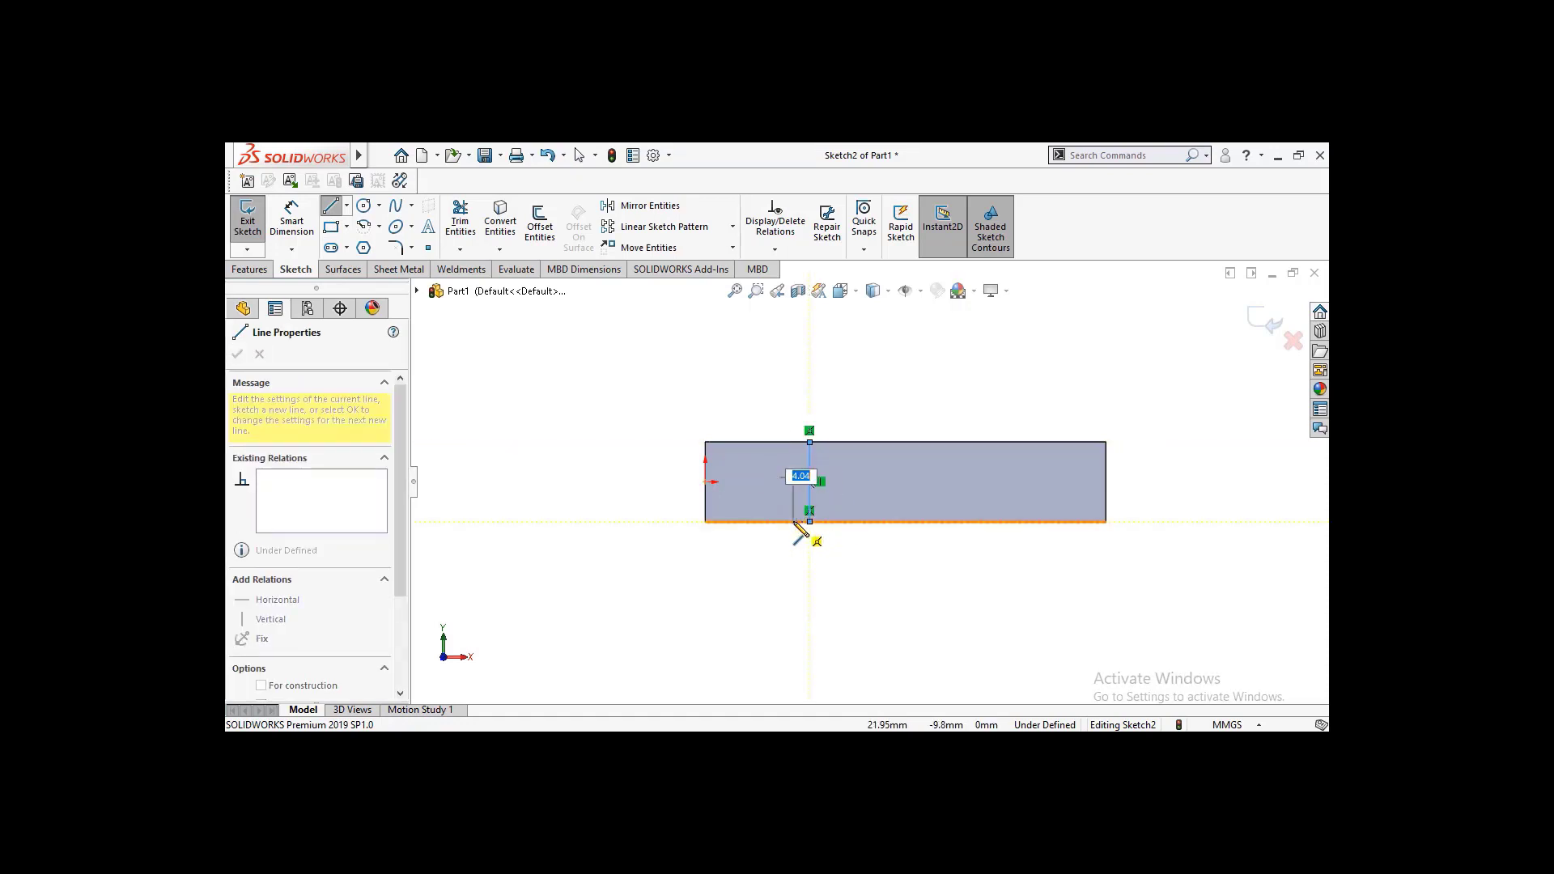
pyautogui.press('Escape')
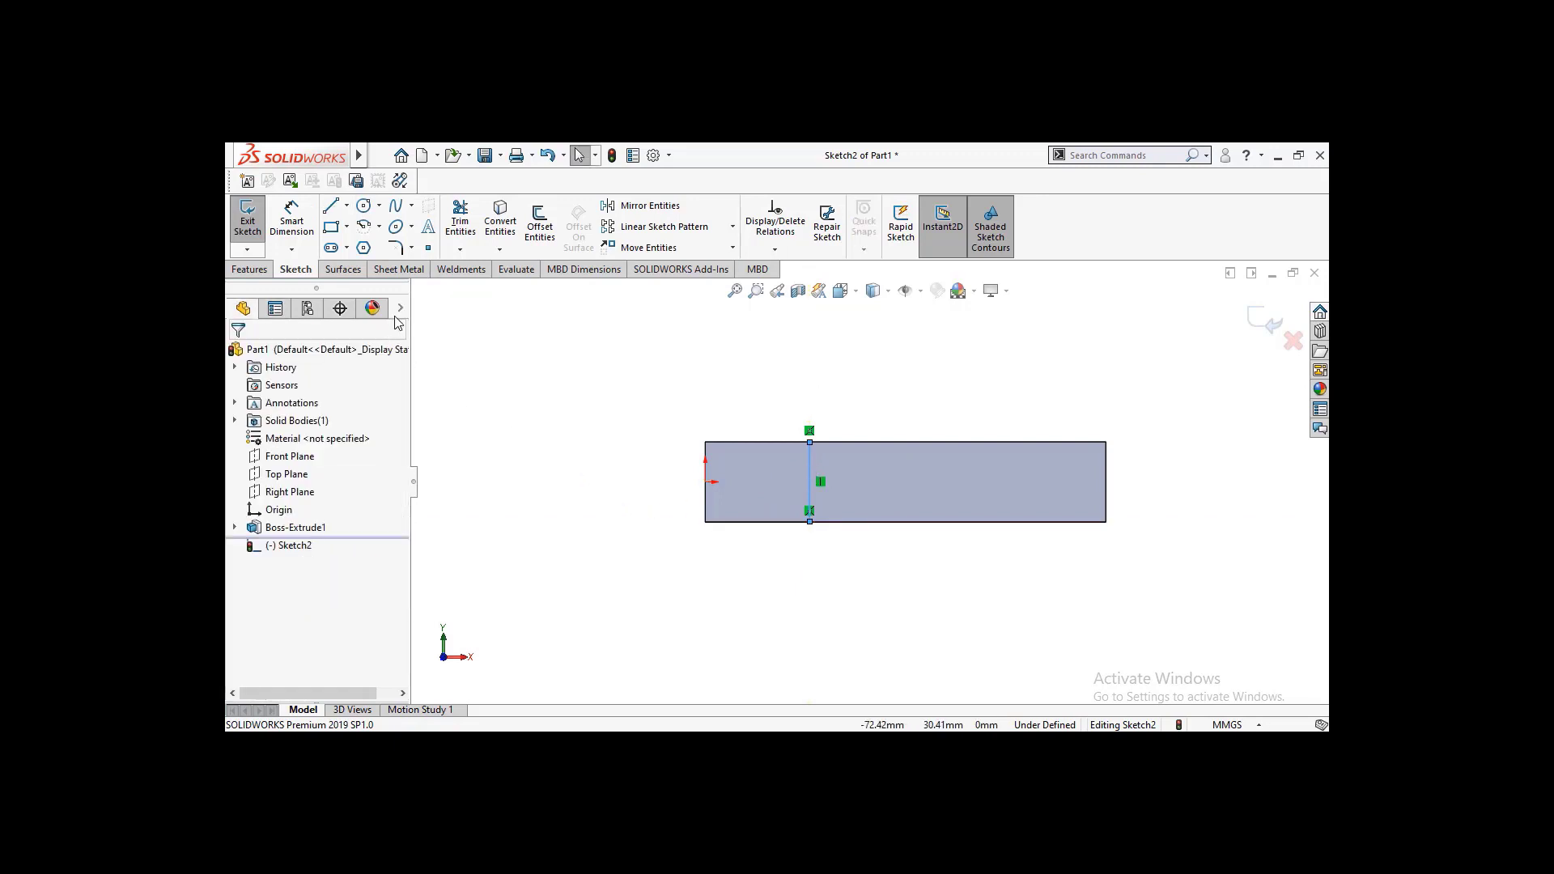
# Step: Dimension the vertical line 10 mm from the face's edge at the origin end and exit the sketch
pyautogui.click(307, 224)
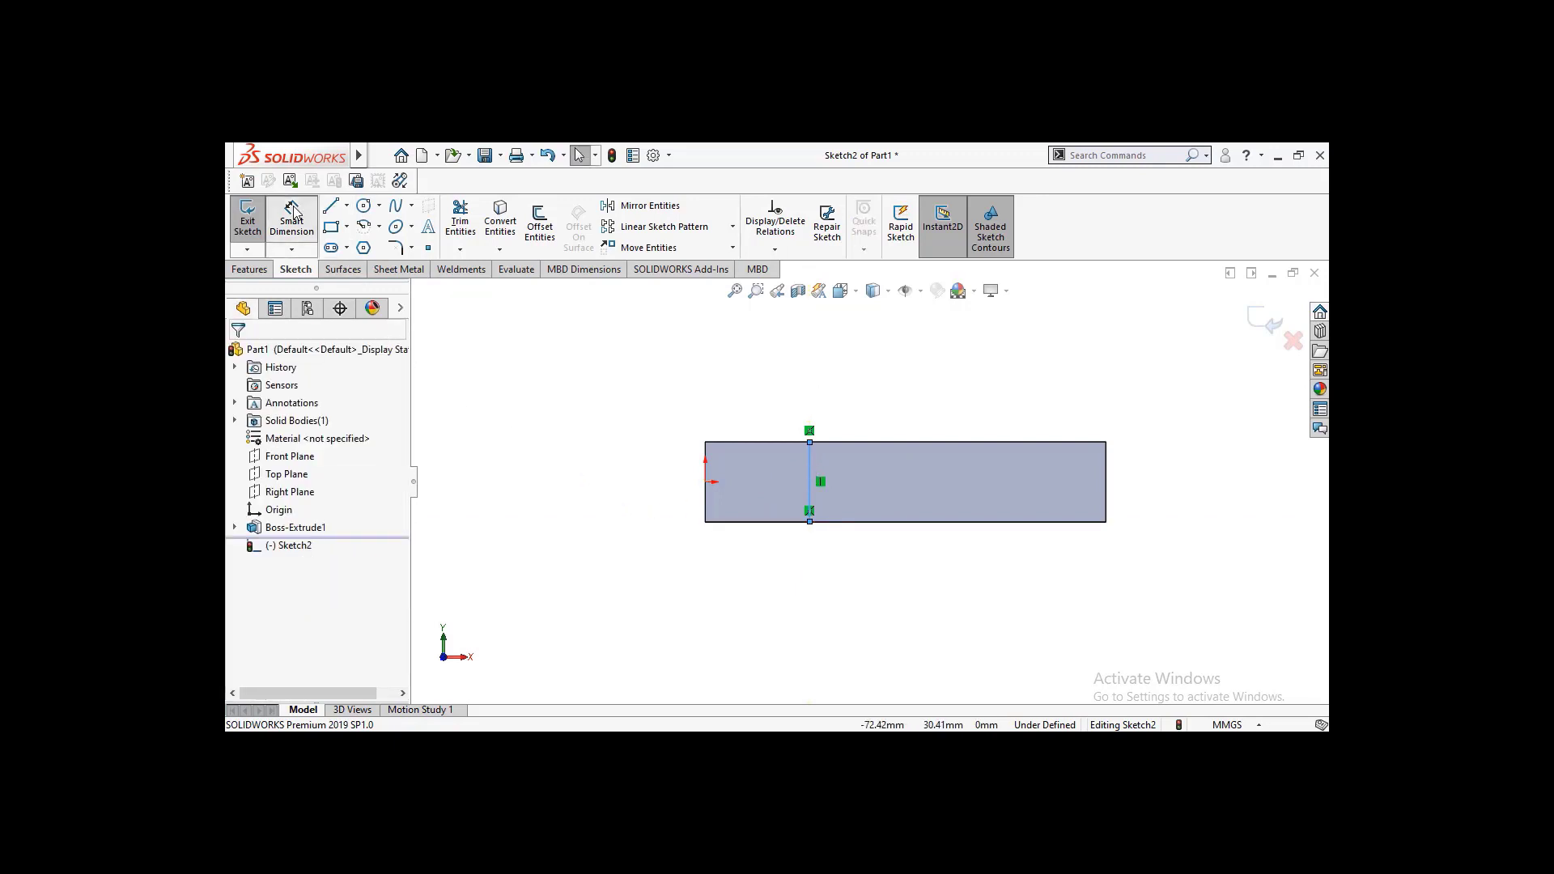
pyautogui.click(810, 506)
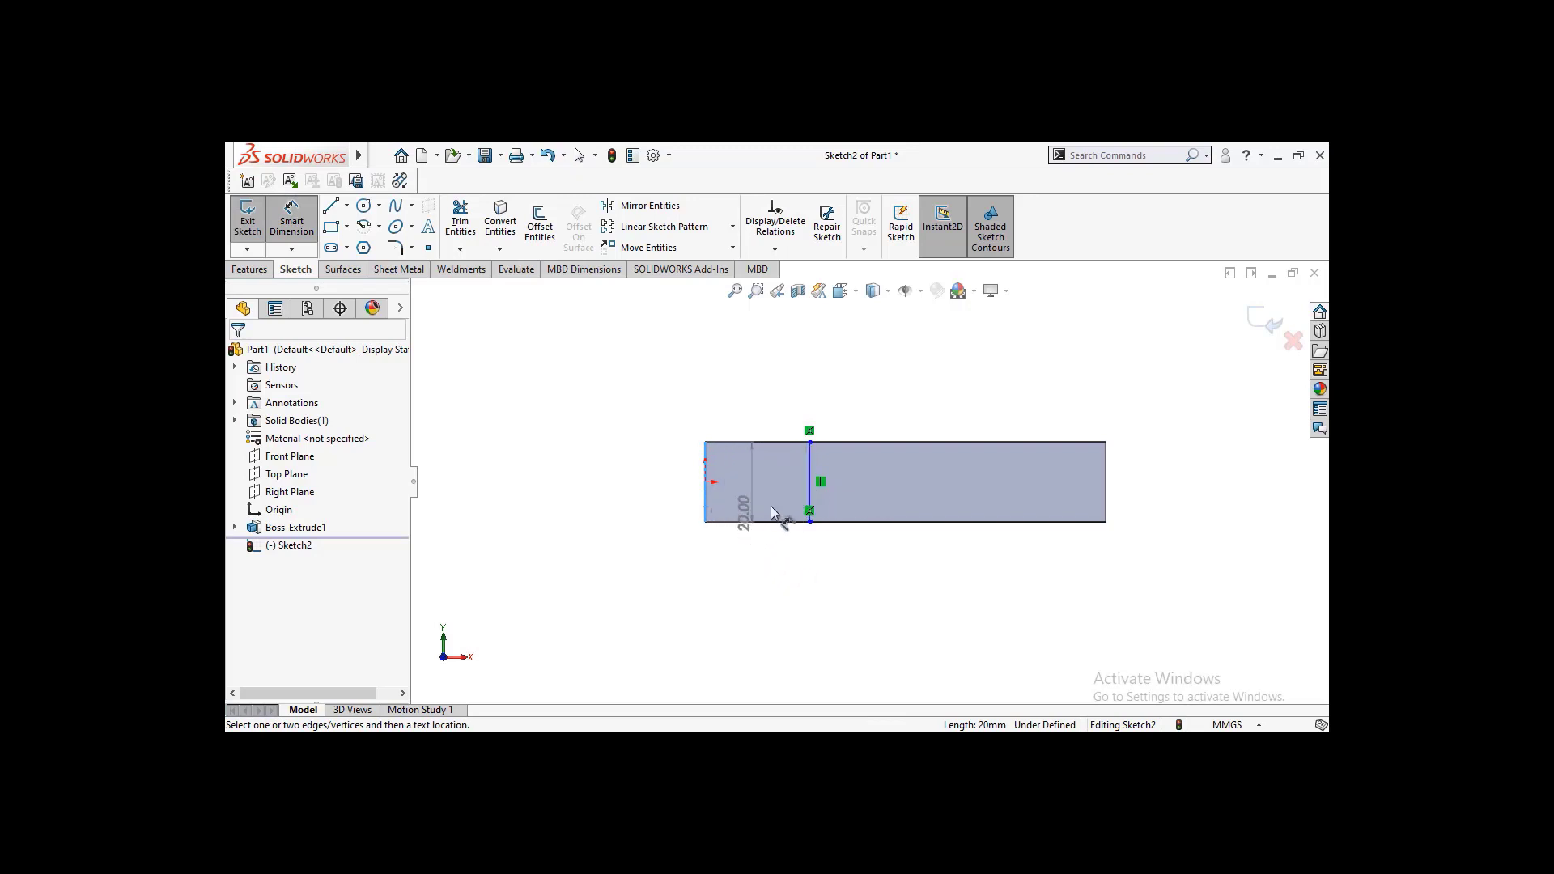
pyautogui.click(813, 484)
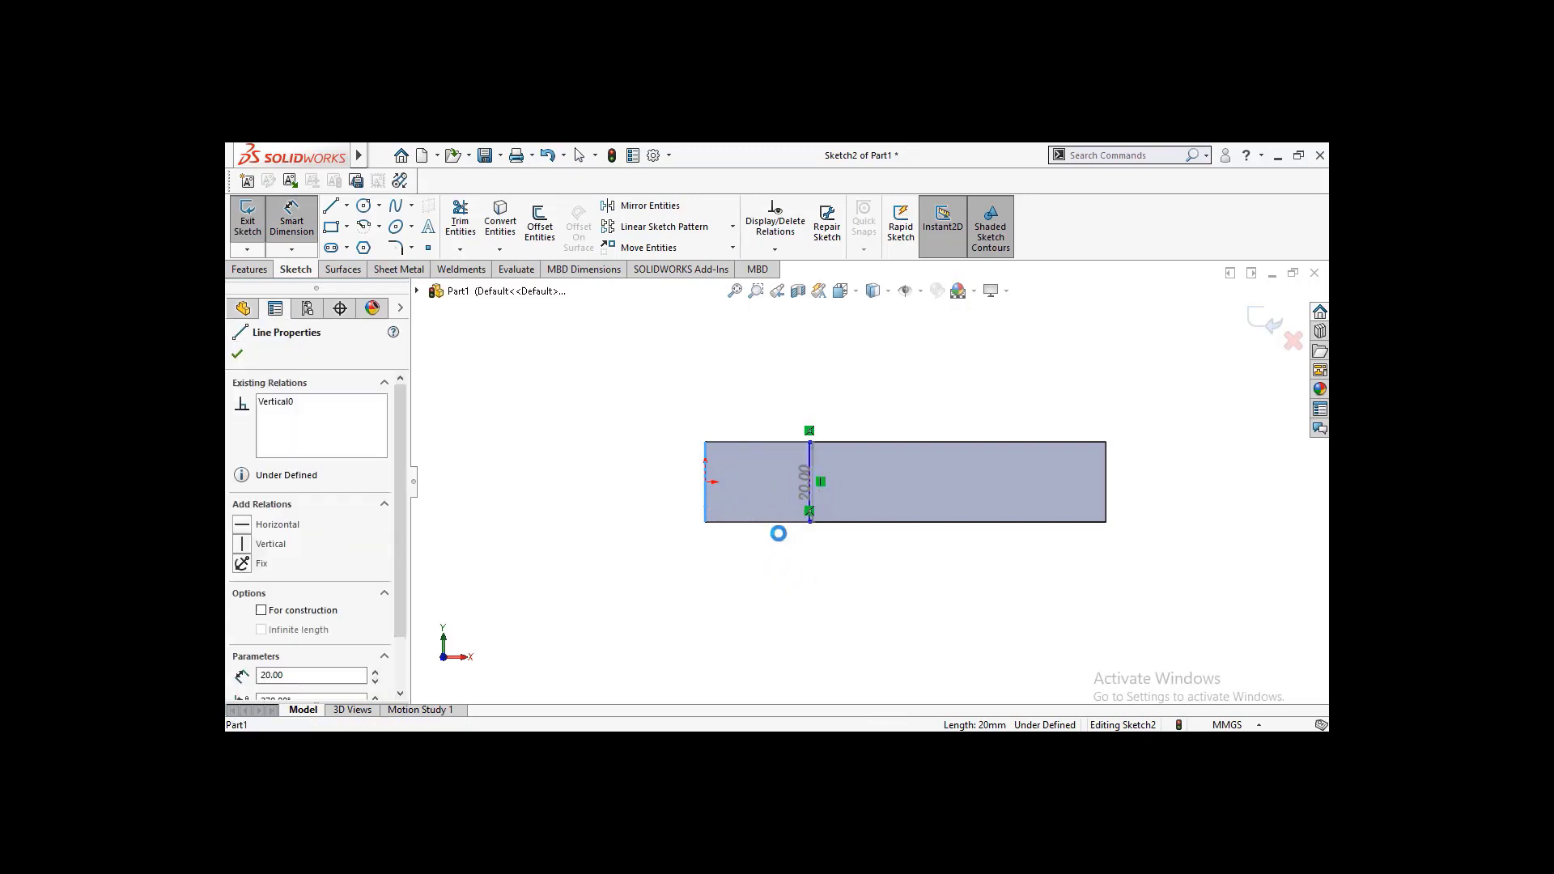
pyautogui.click(766, 573)
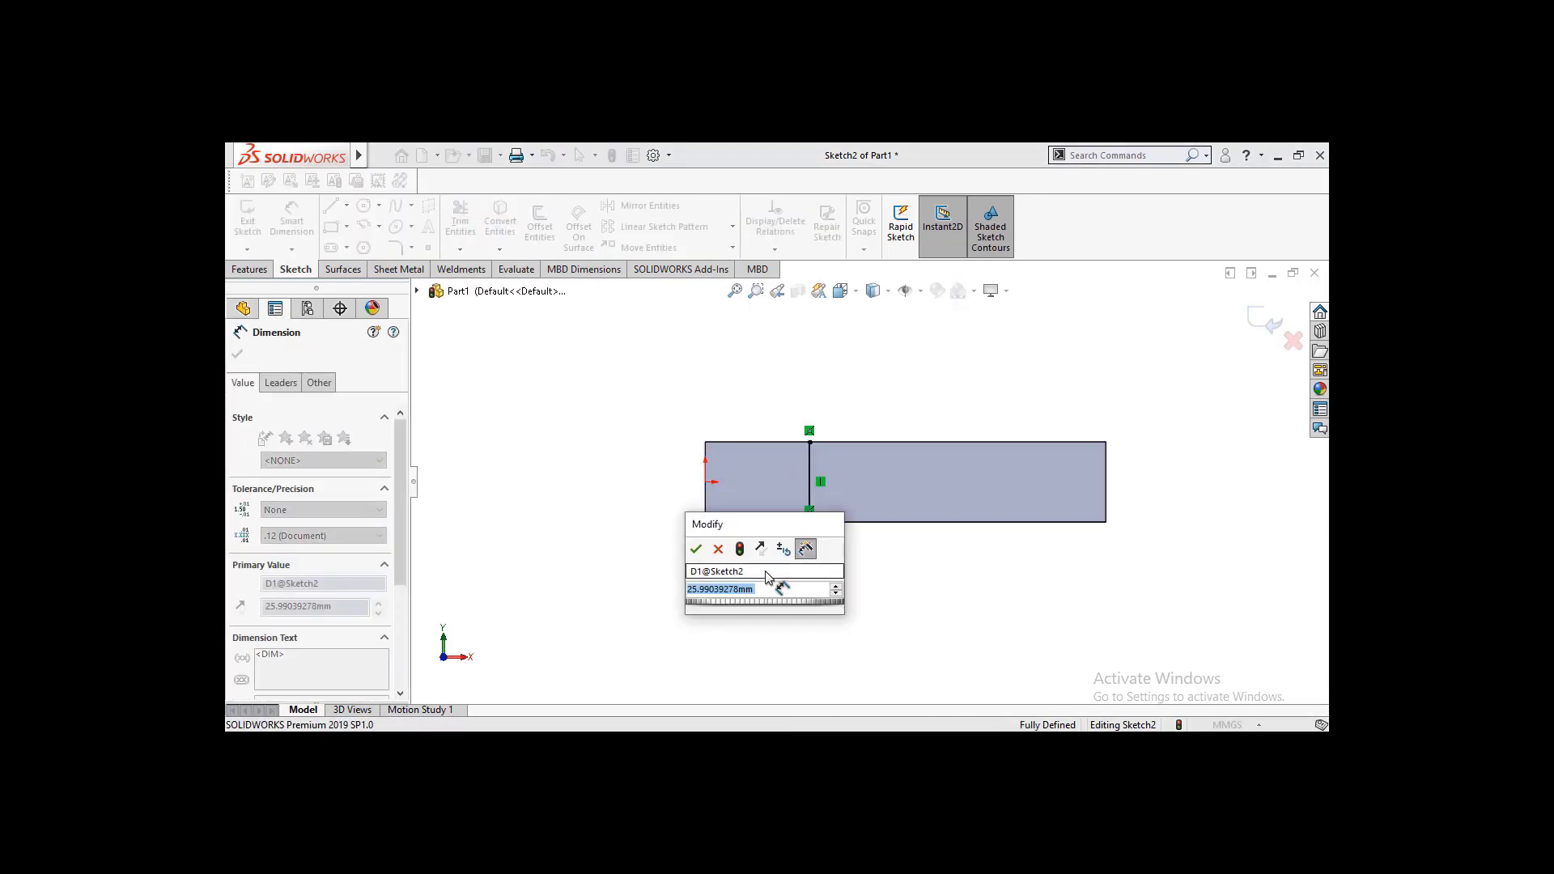
pyautogui.write('10')
pyautogui.press('Return')
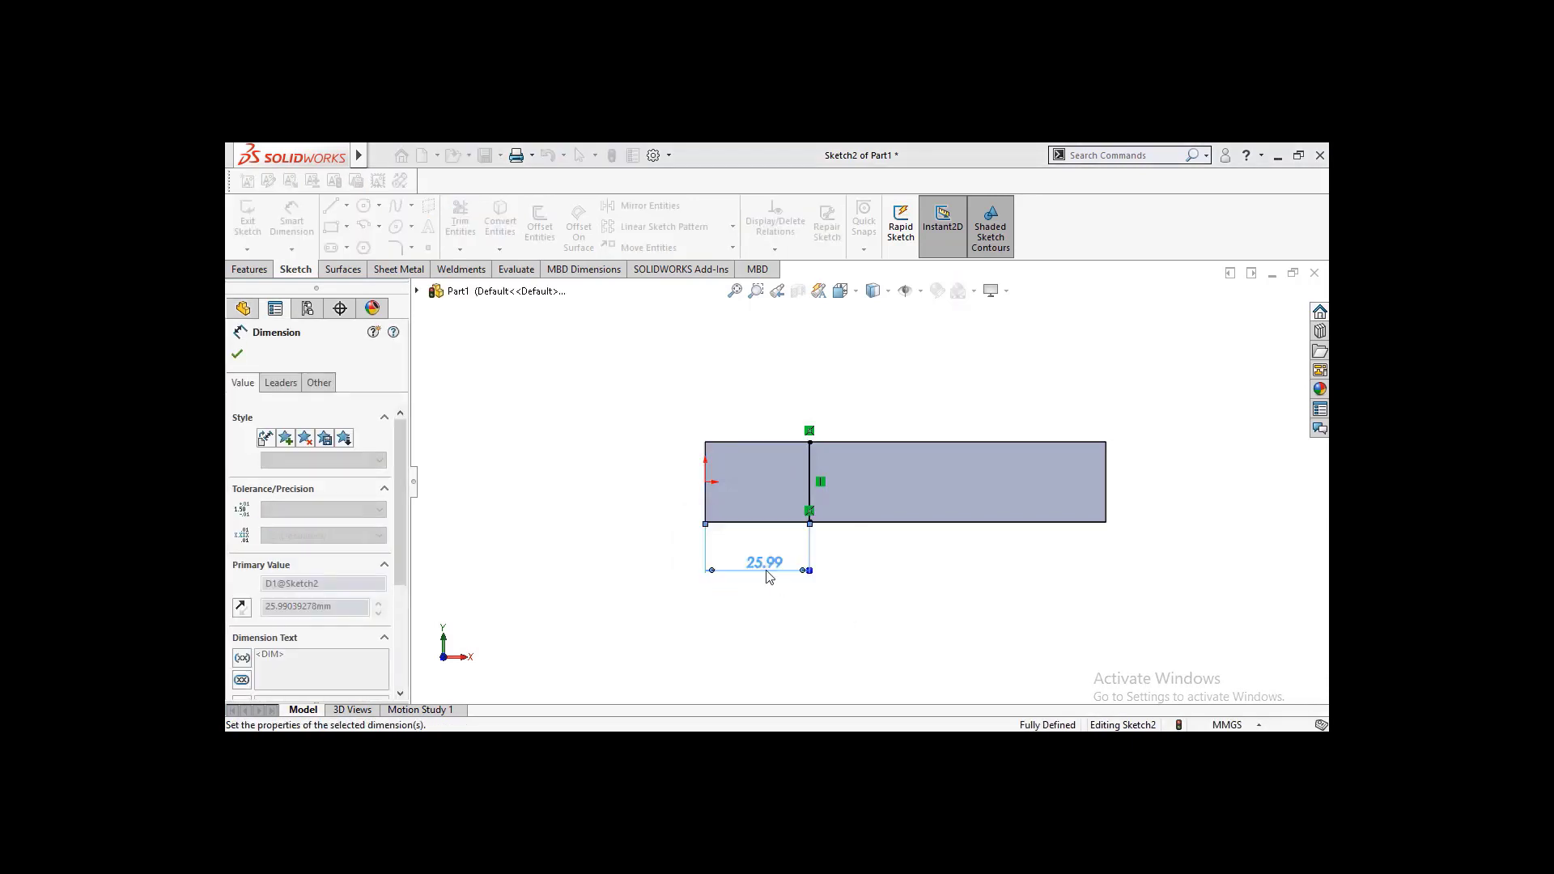
pyautogui.press('Escape')
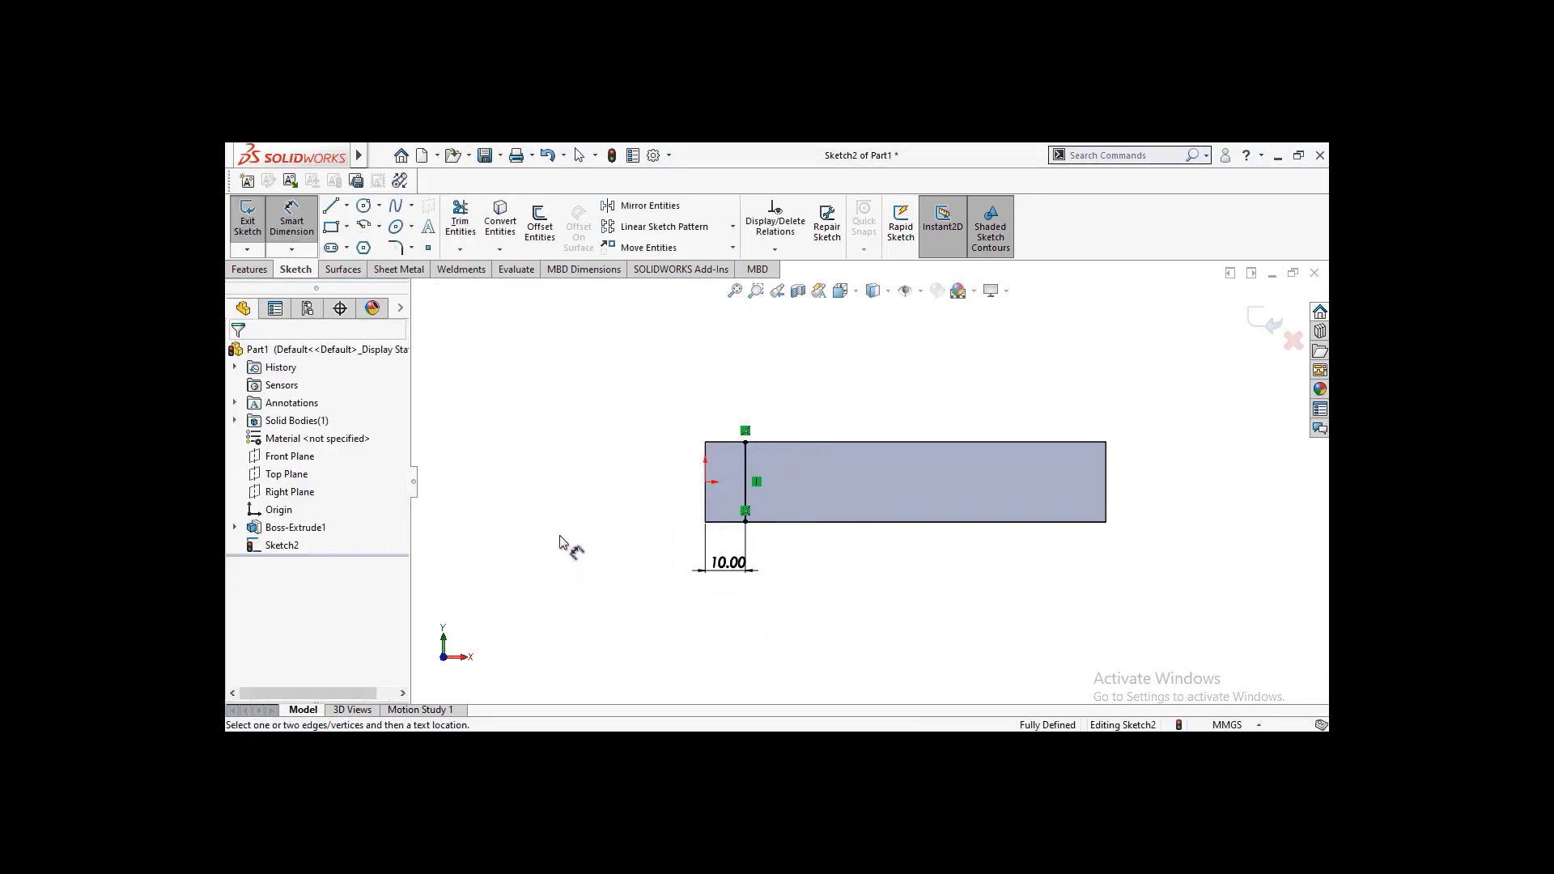
pyautogui.click(1260, 328)
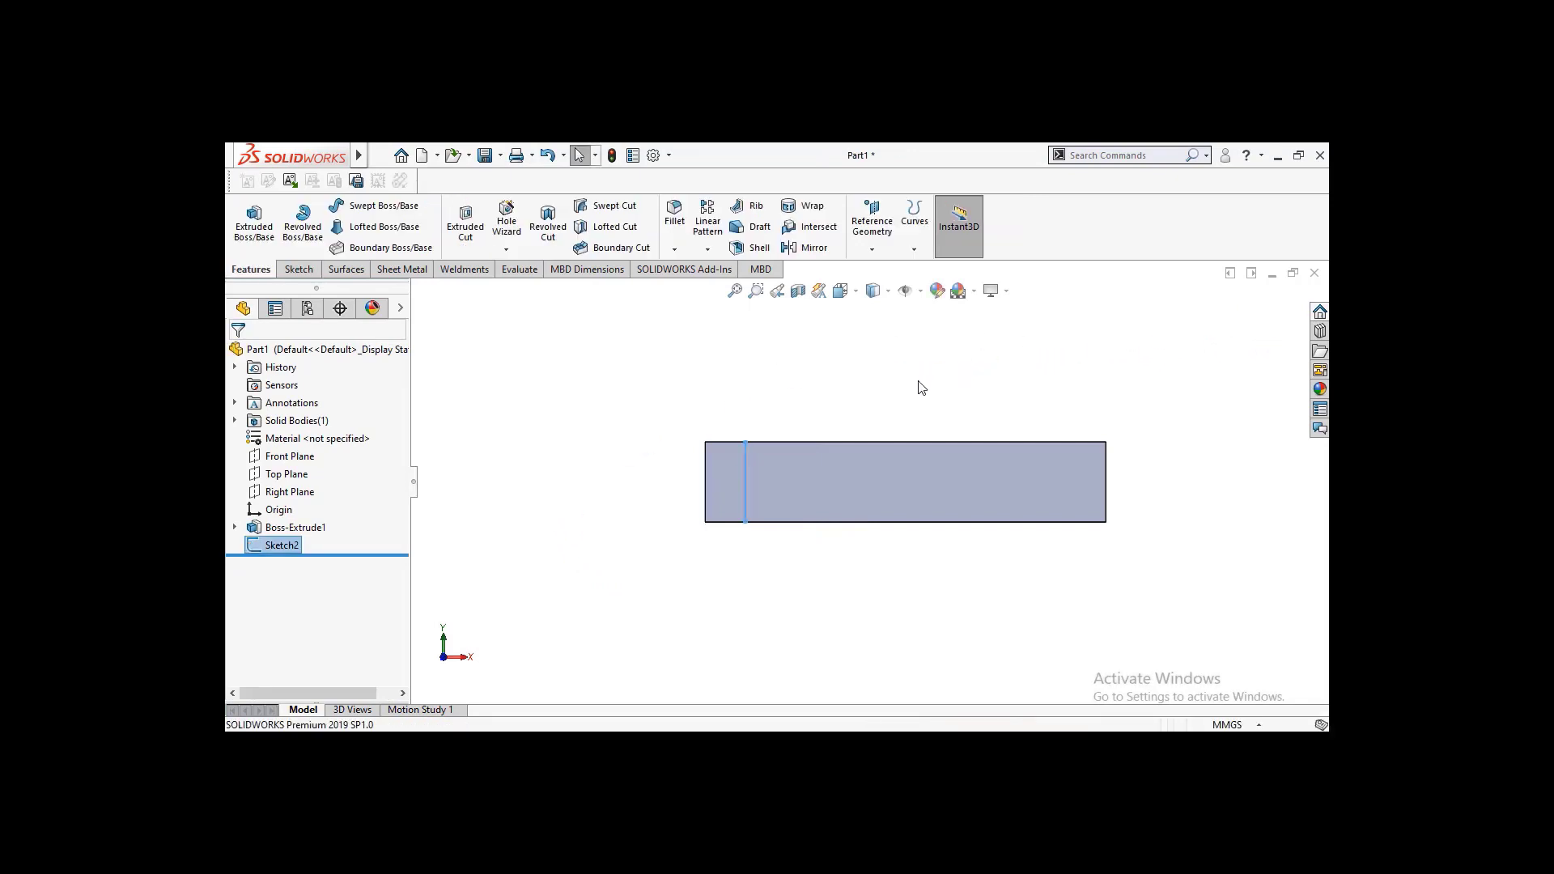
# Step: Create a projection split line from the vertical line sketch on the bar's long front face
pyautogui.moveTo(856, 425); pyautogui.dragTo(818, 530, button='middle')
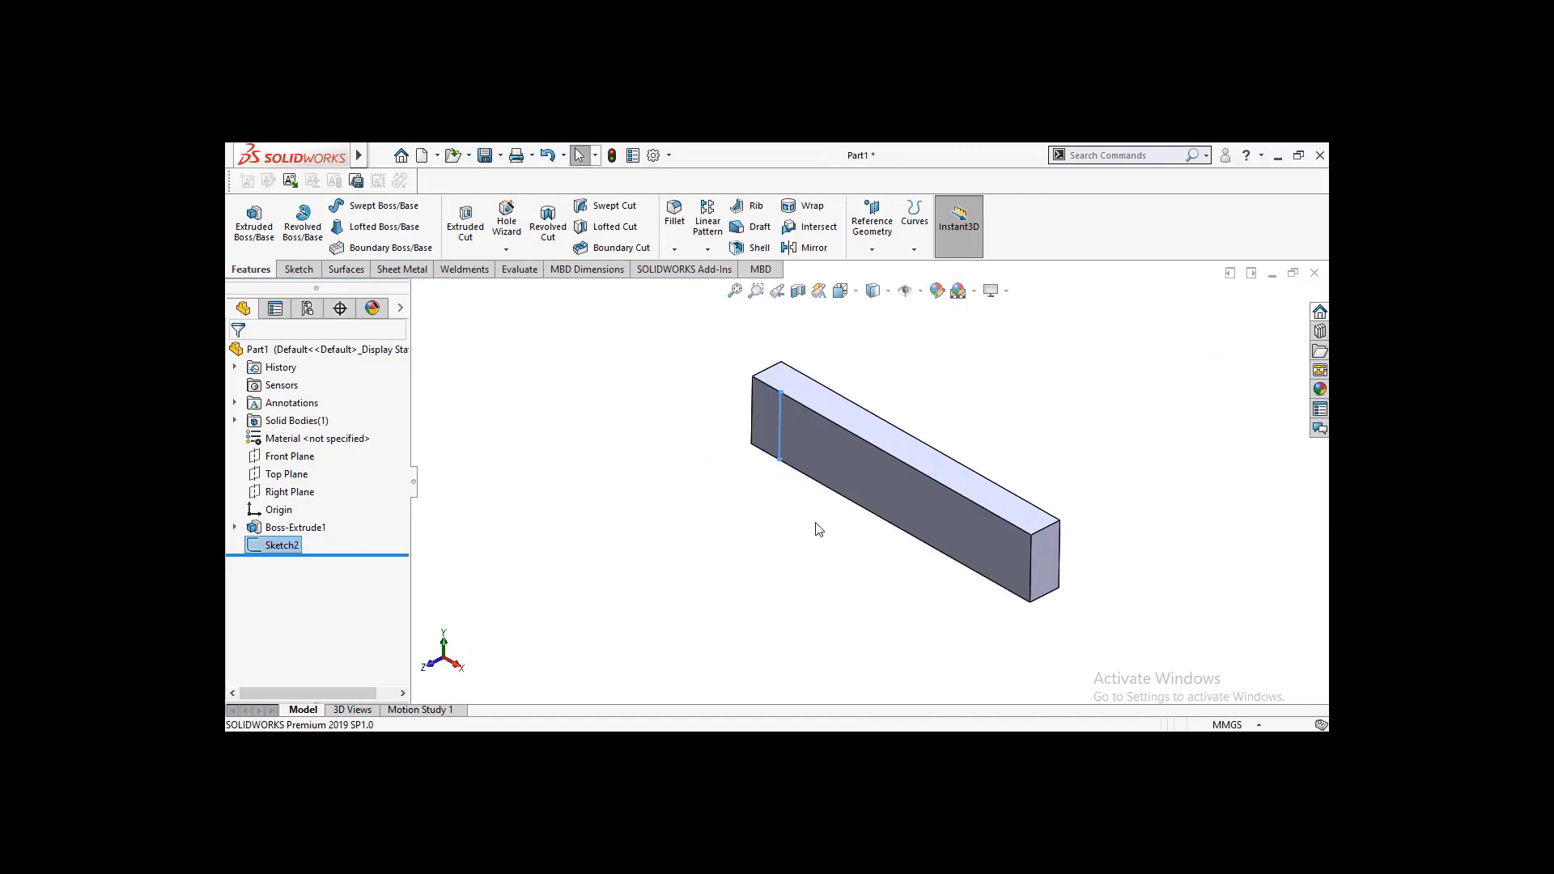
pyautogui.click(728, 577)
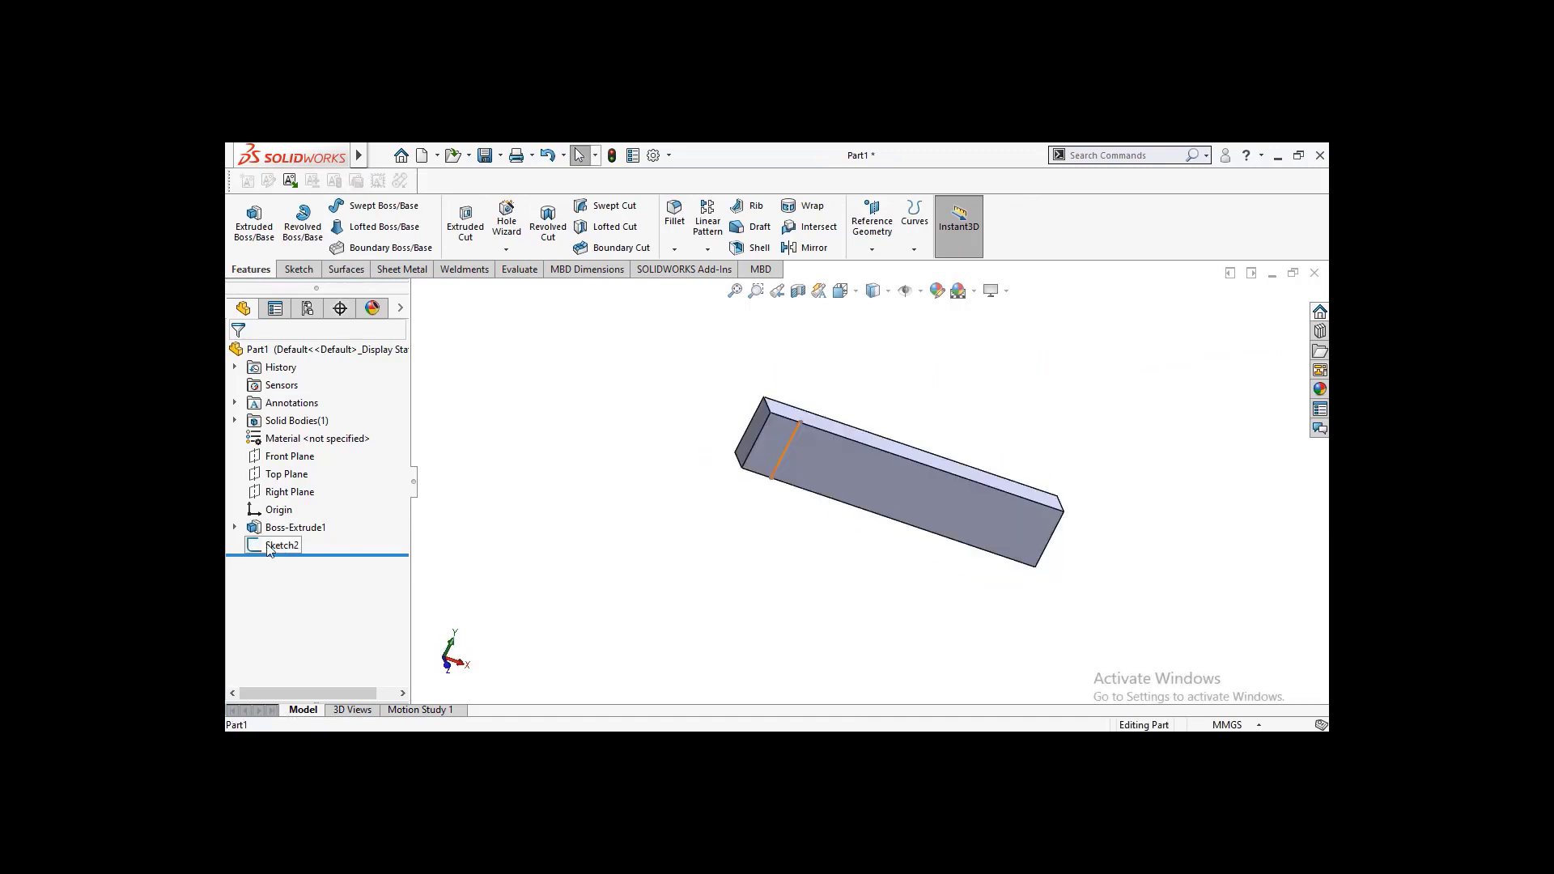
pyautogui.click(280, 544)
pyautogui.click(380, 156)
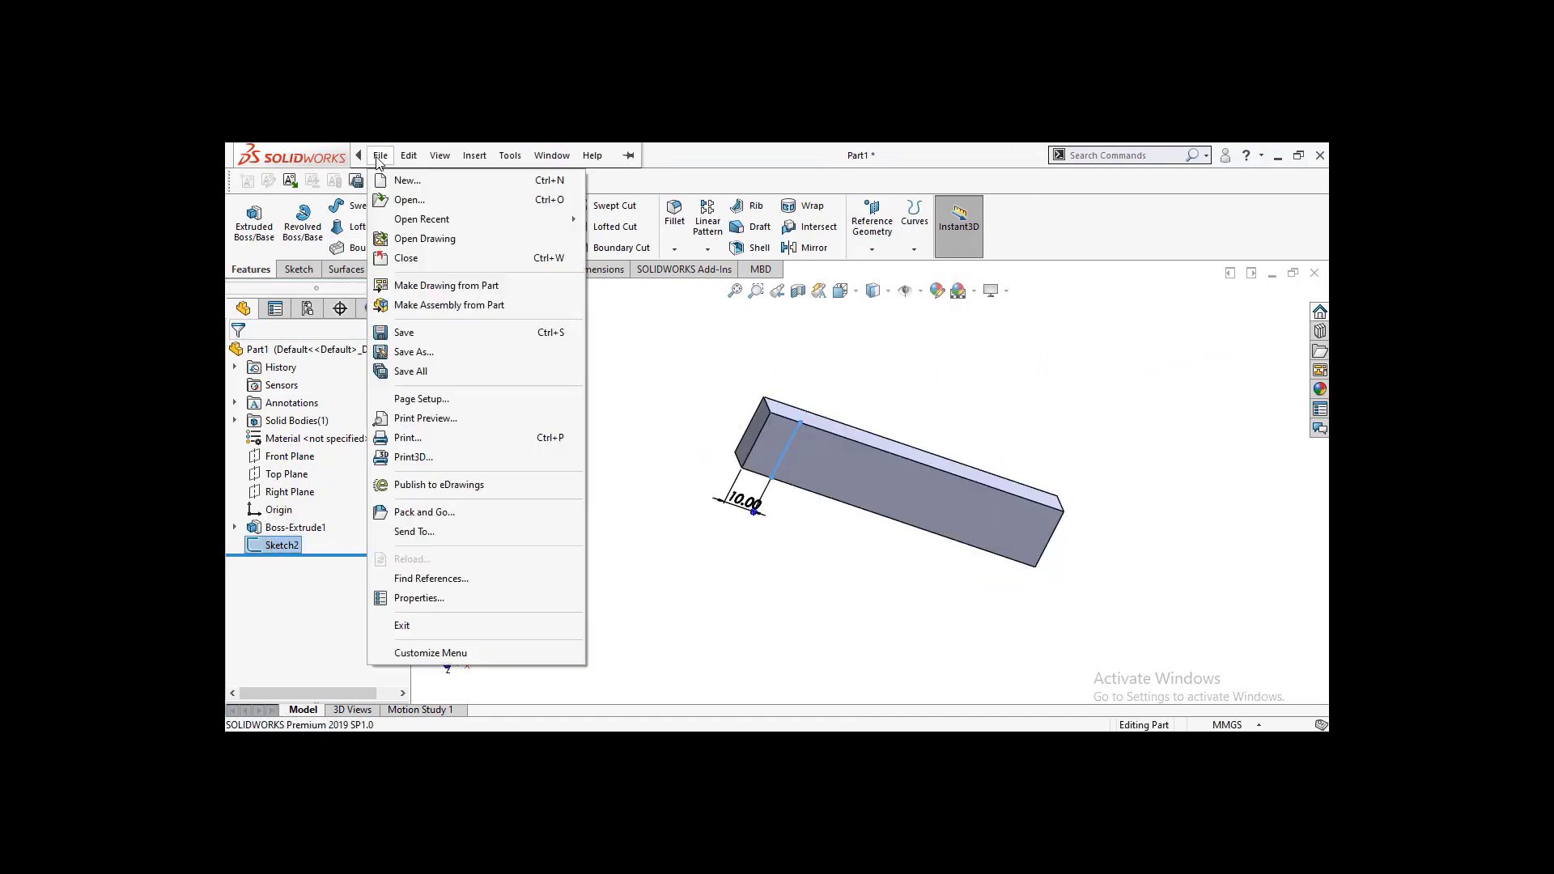
pyautogui.click(471, 156)
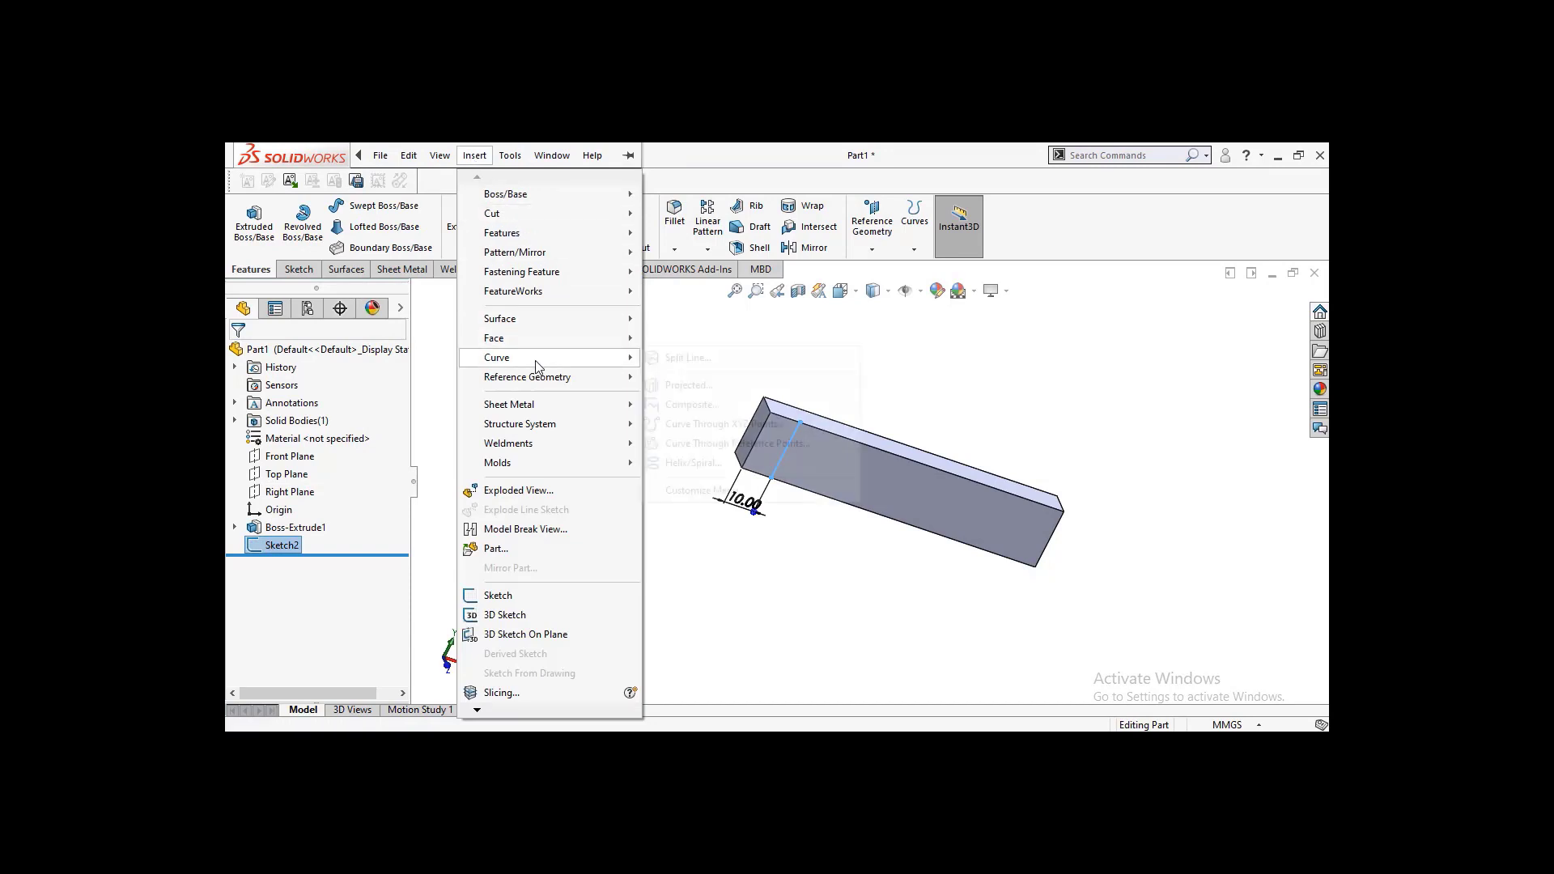
pyautogui.moveTo(595, 364)
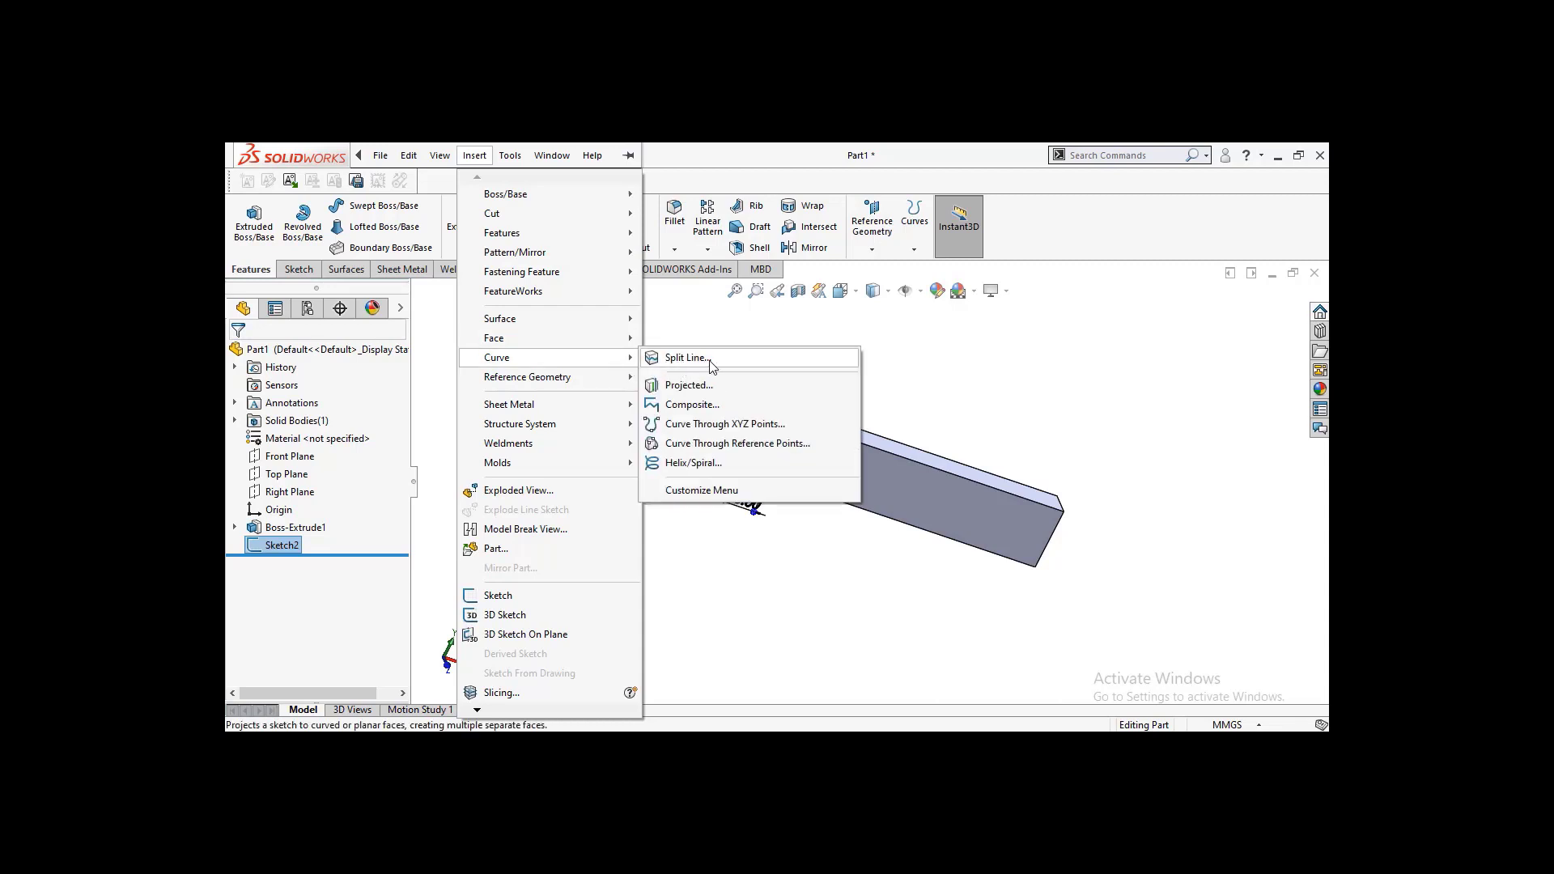
pyautogui.click(688, 358)
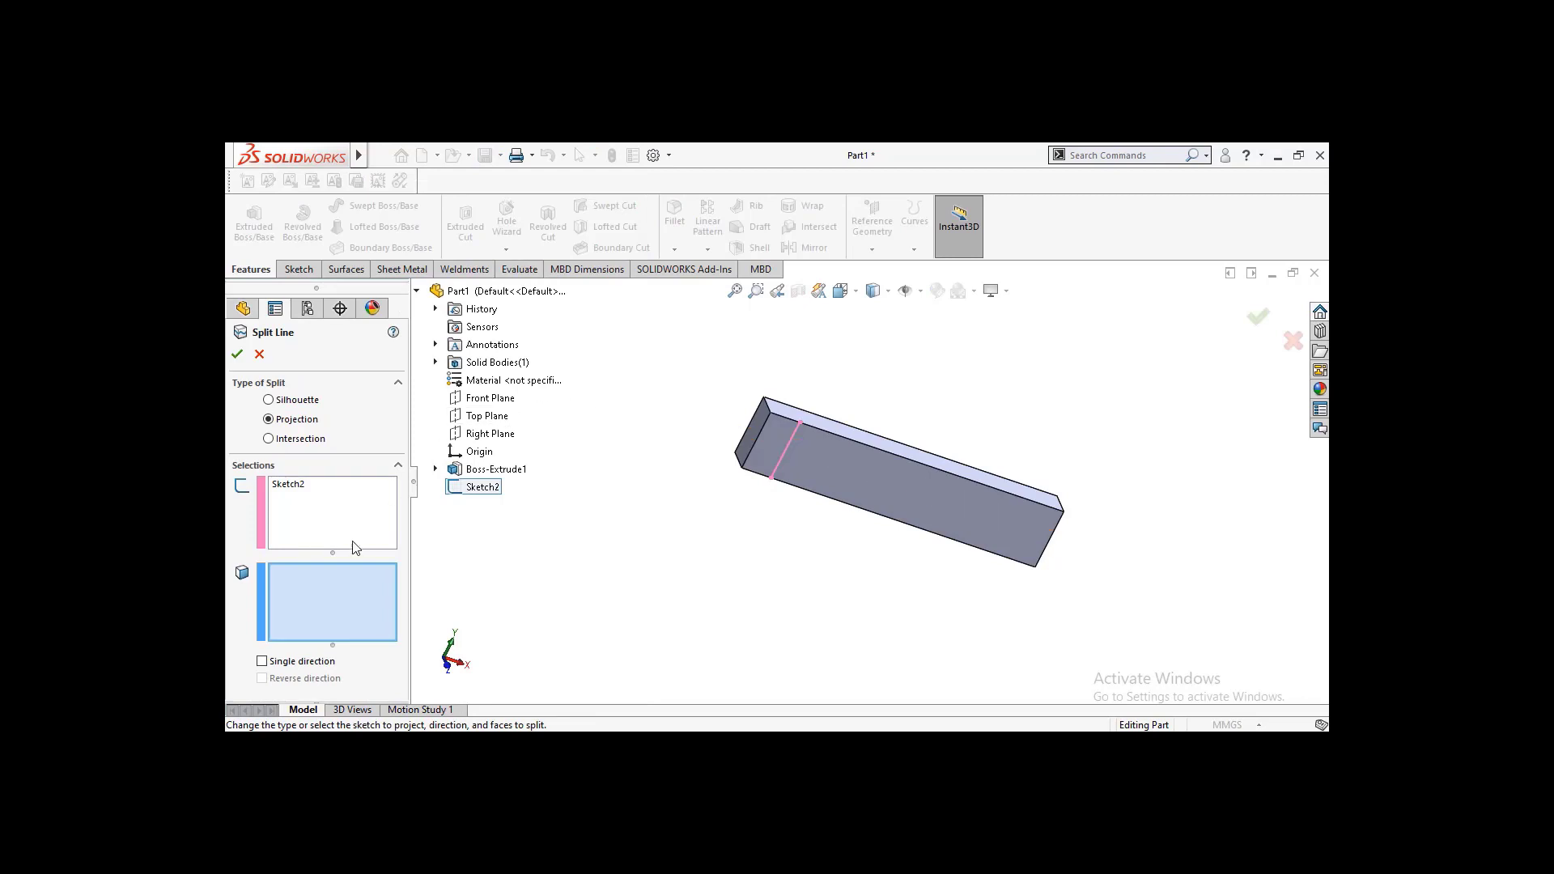
pyautogui.click(975, 502)
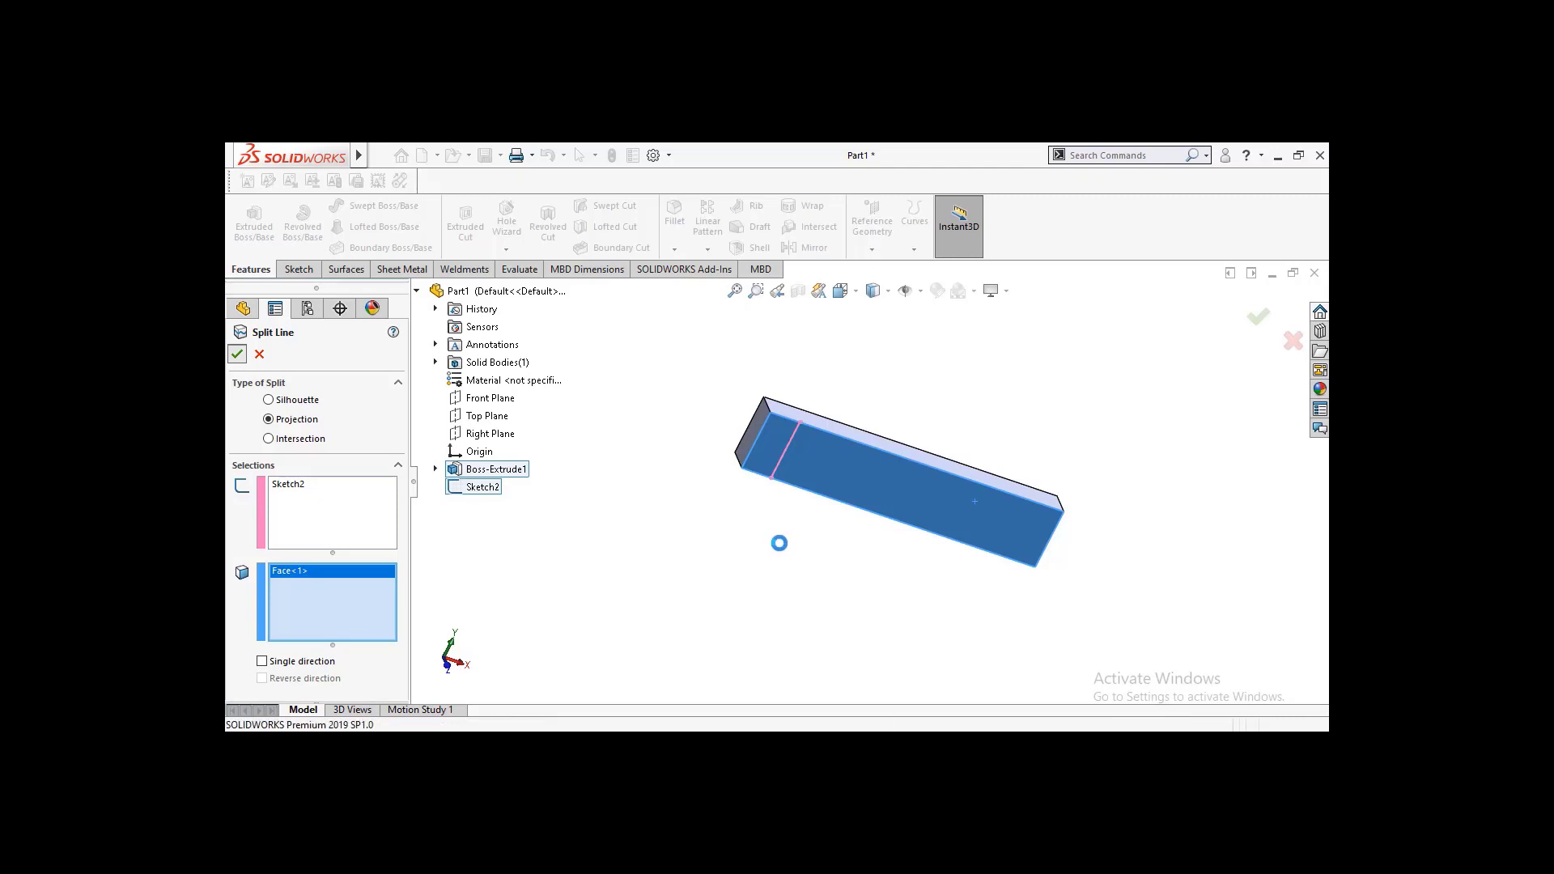
pyautogui.click(759, 463)
pyautogui.click(849, 620)
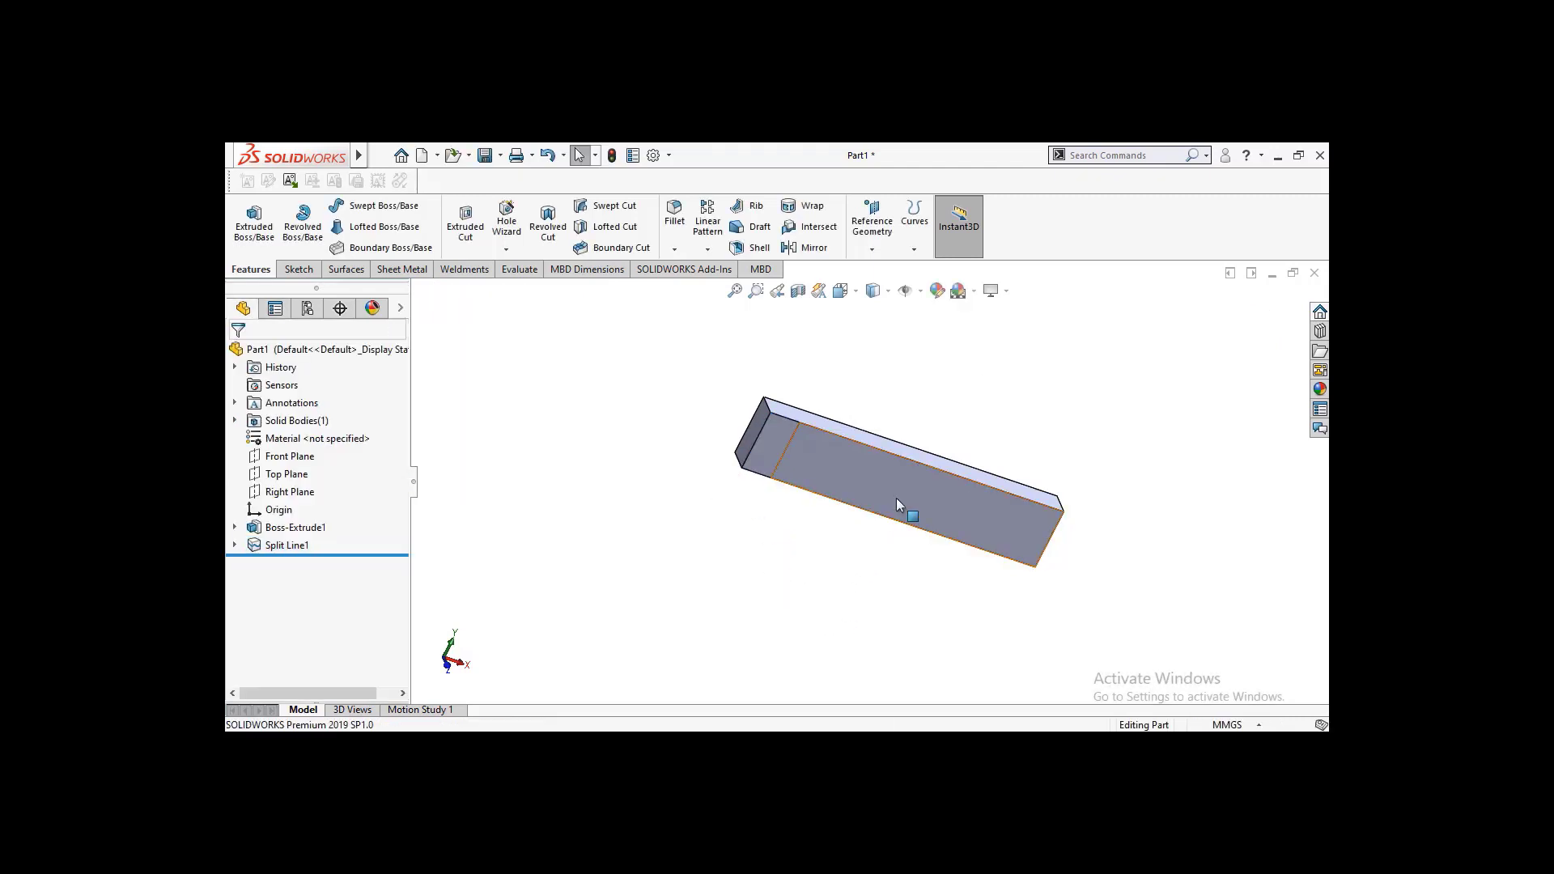
pyautogui.click(896, 506)
pyautogui.click(841, 615)
pyautogui.moveTo(841, 616); pyautogui.dragTo(800, 605, button='middle')
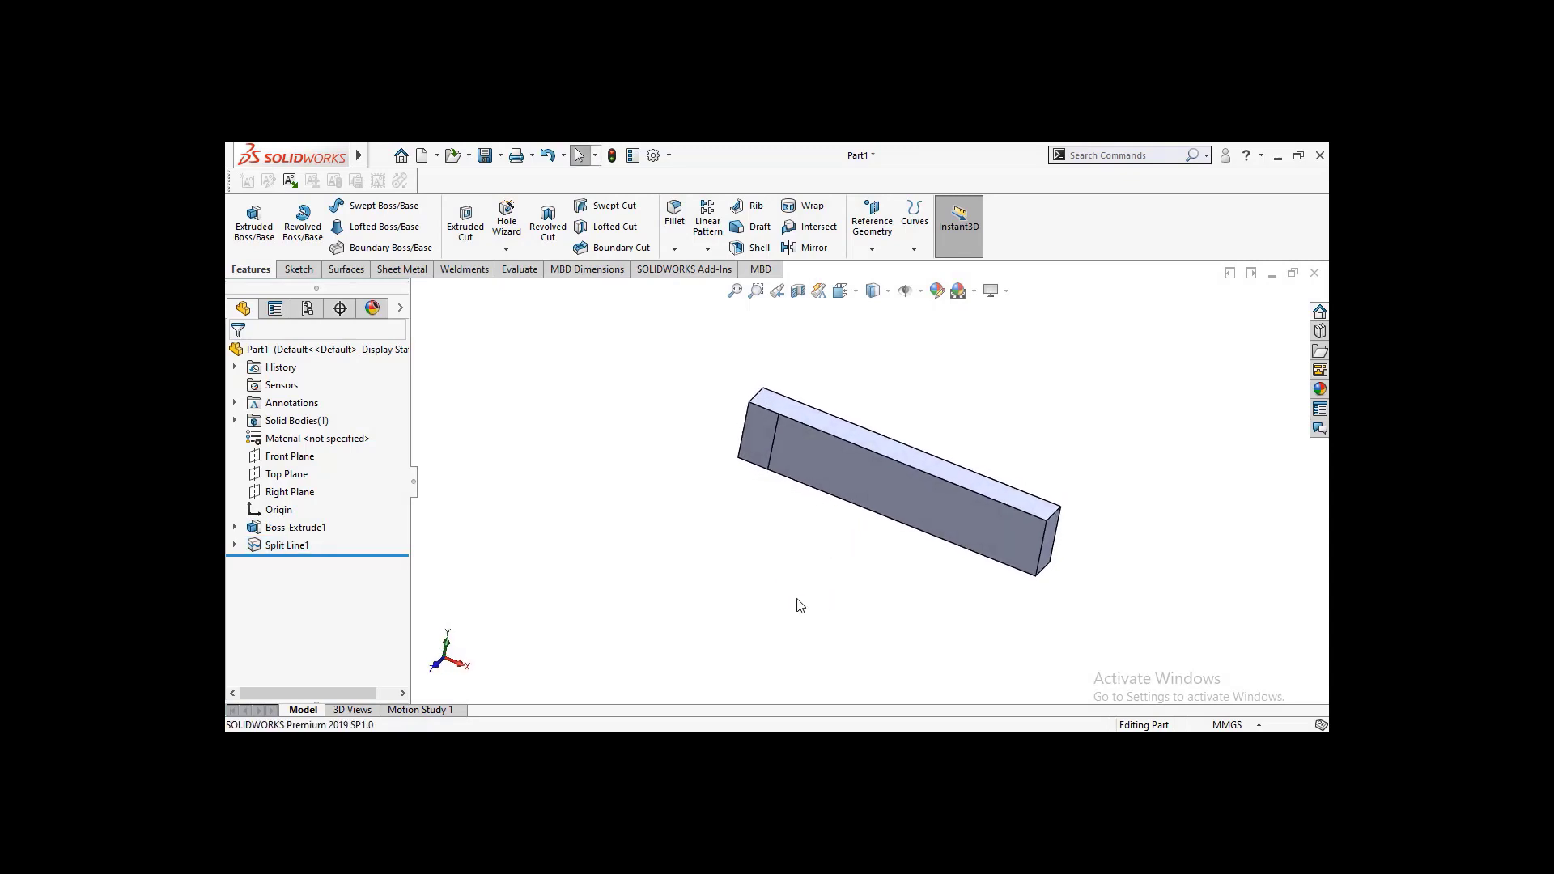
# Step: Load the SOLIDWORKS Simulation add-in
pyautogui.click(683, 269)
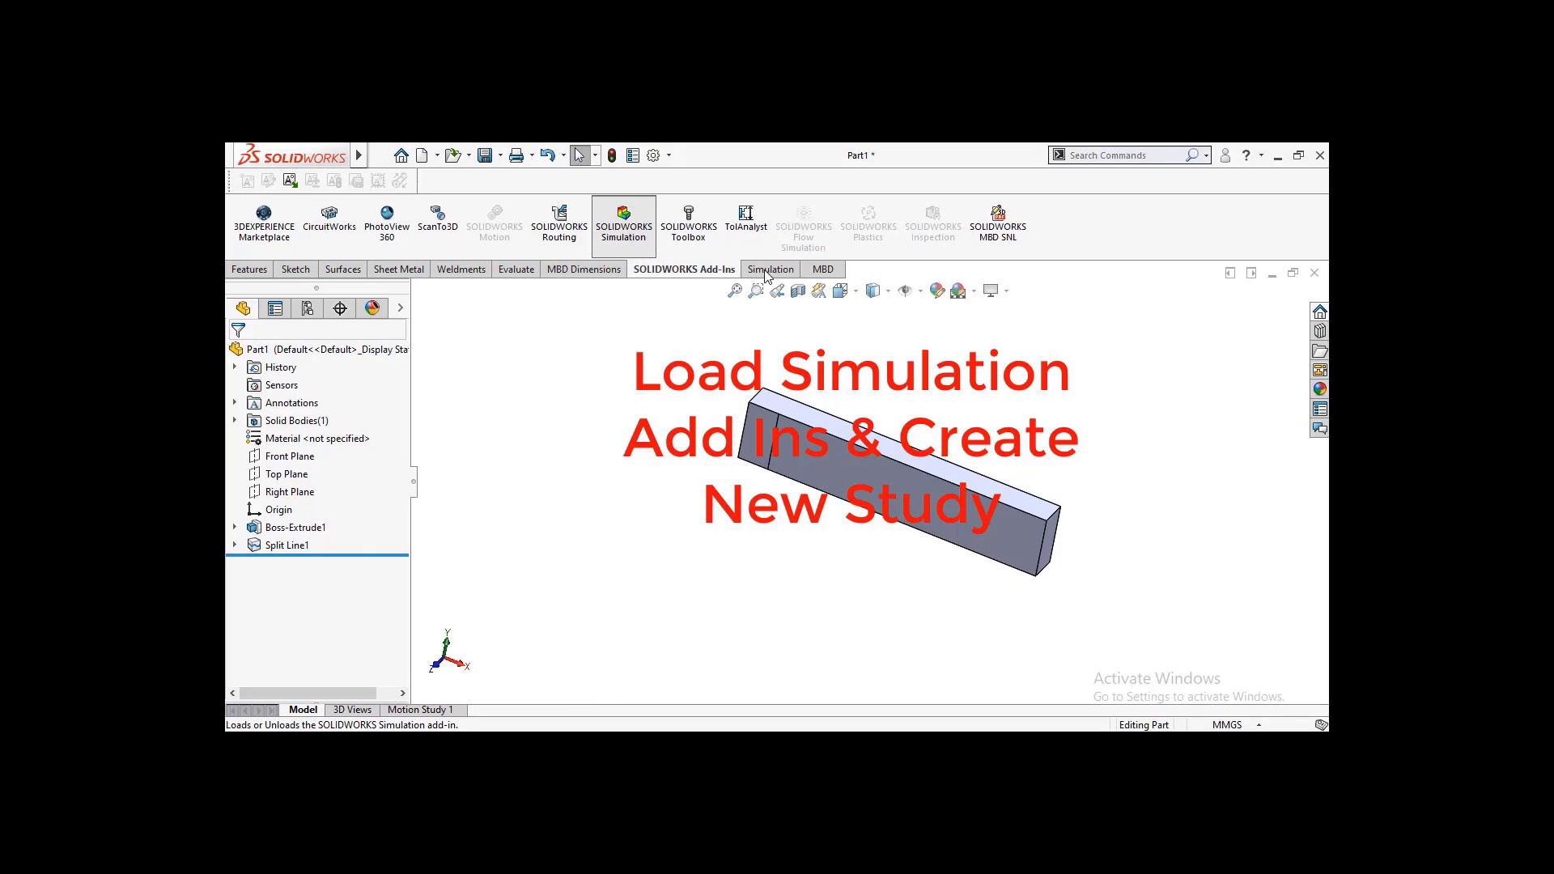
# Step: Create a new static simulation study named "Shear stress analysis"
pyautogui.click(767, 270)
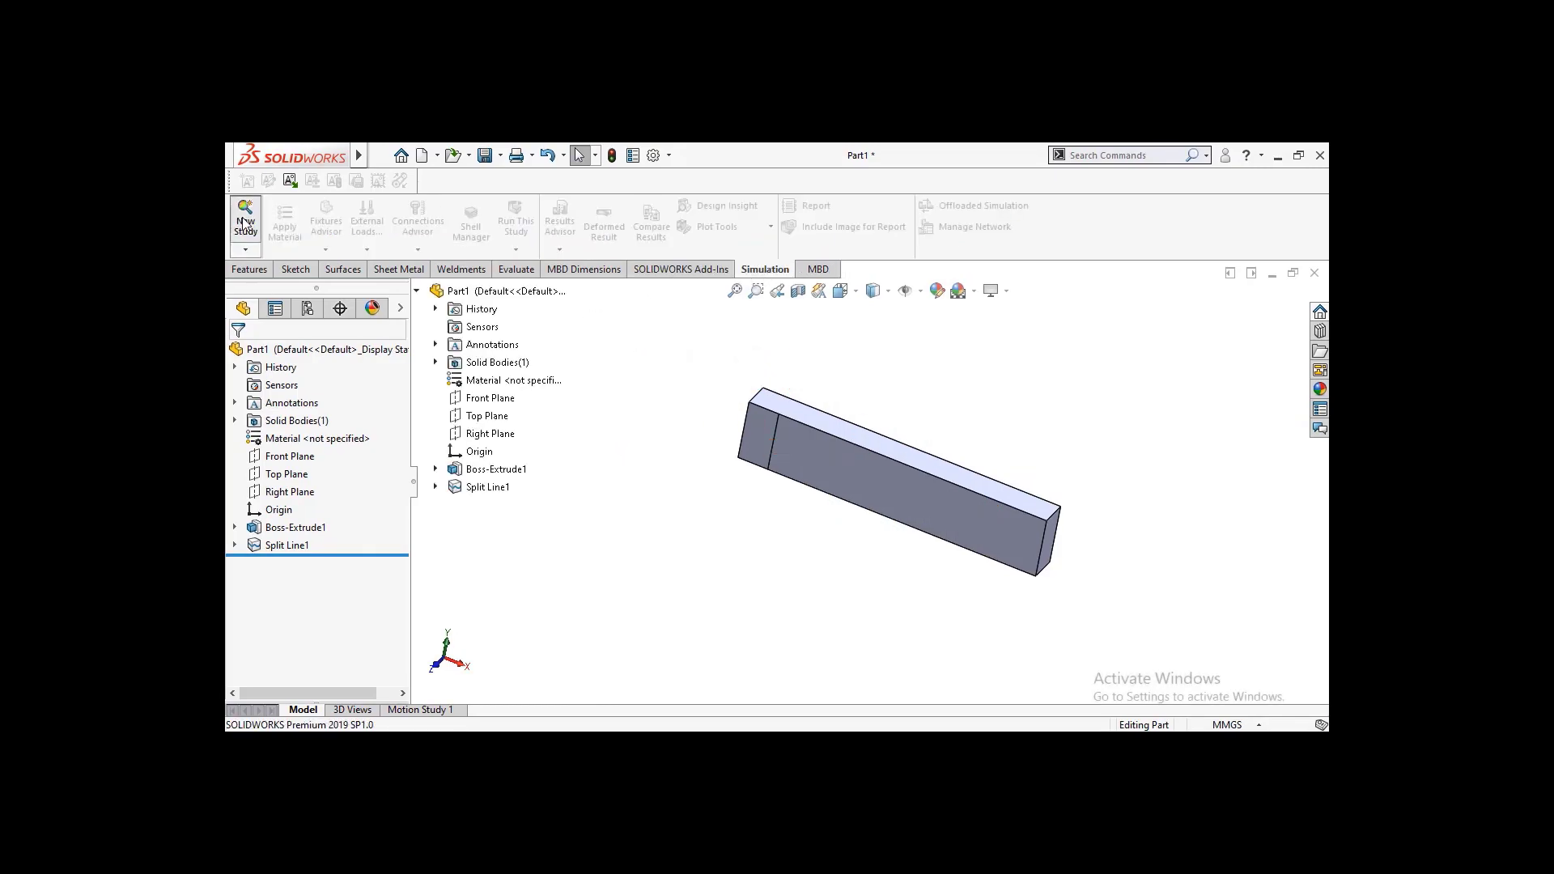
pyautogui.click(245, 223)
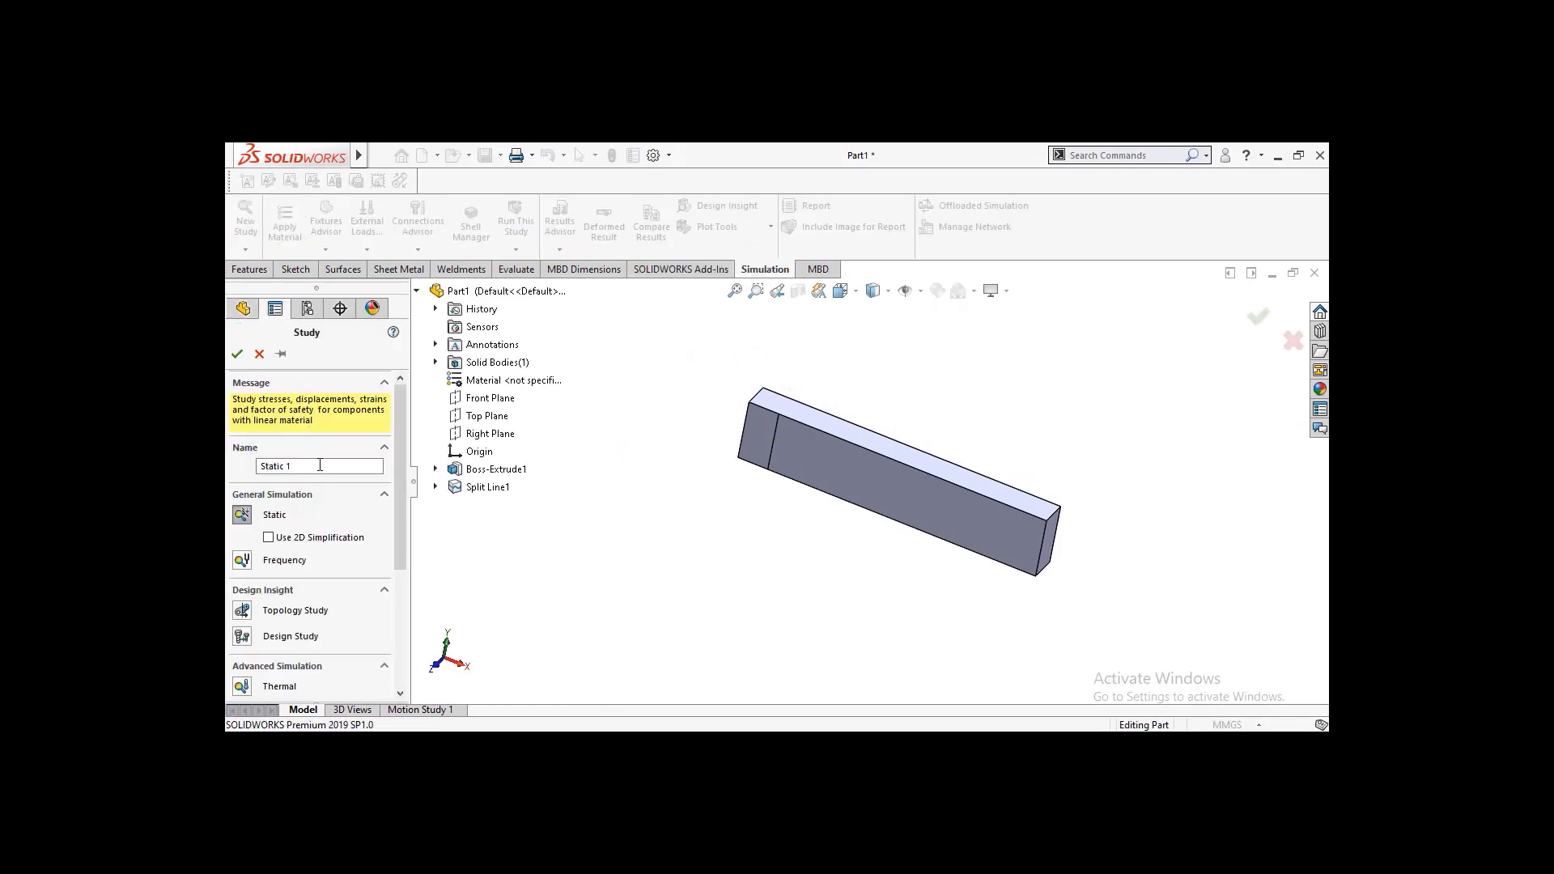
pyautogui.moveTo(310, 470); pyautogui.dragTo(233, 469)
pyautogui.write('S')
pyautogui.click(237, 354)
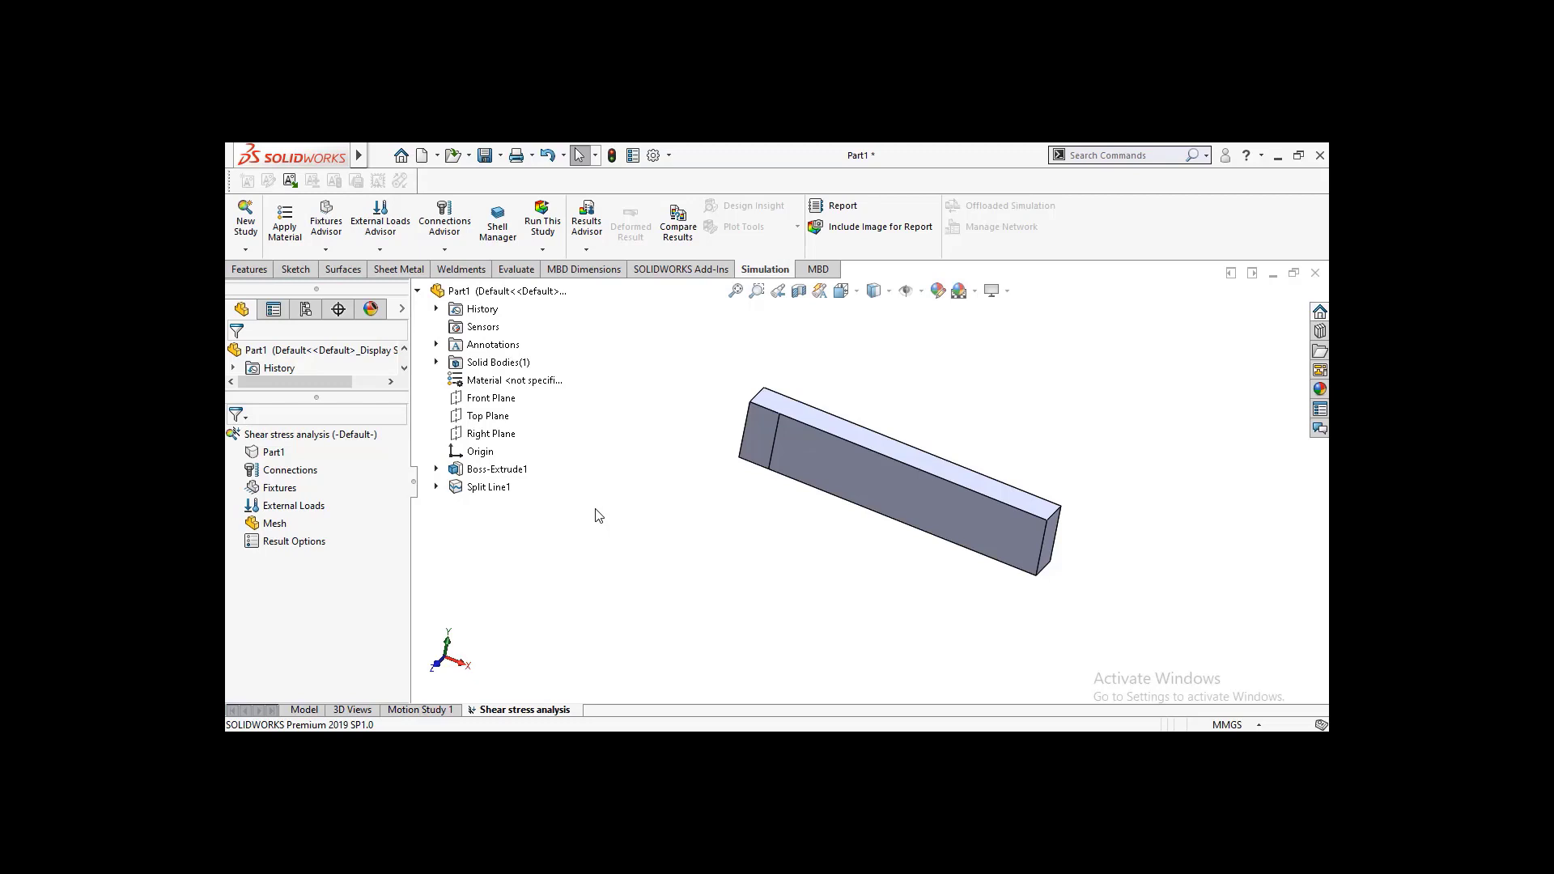
# Step: Apply Alloy Steel from the Steel category to the part in the simulation study
pyautogui.click(274, 453)
pyautogui.rightClick(274, 454)
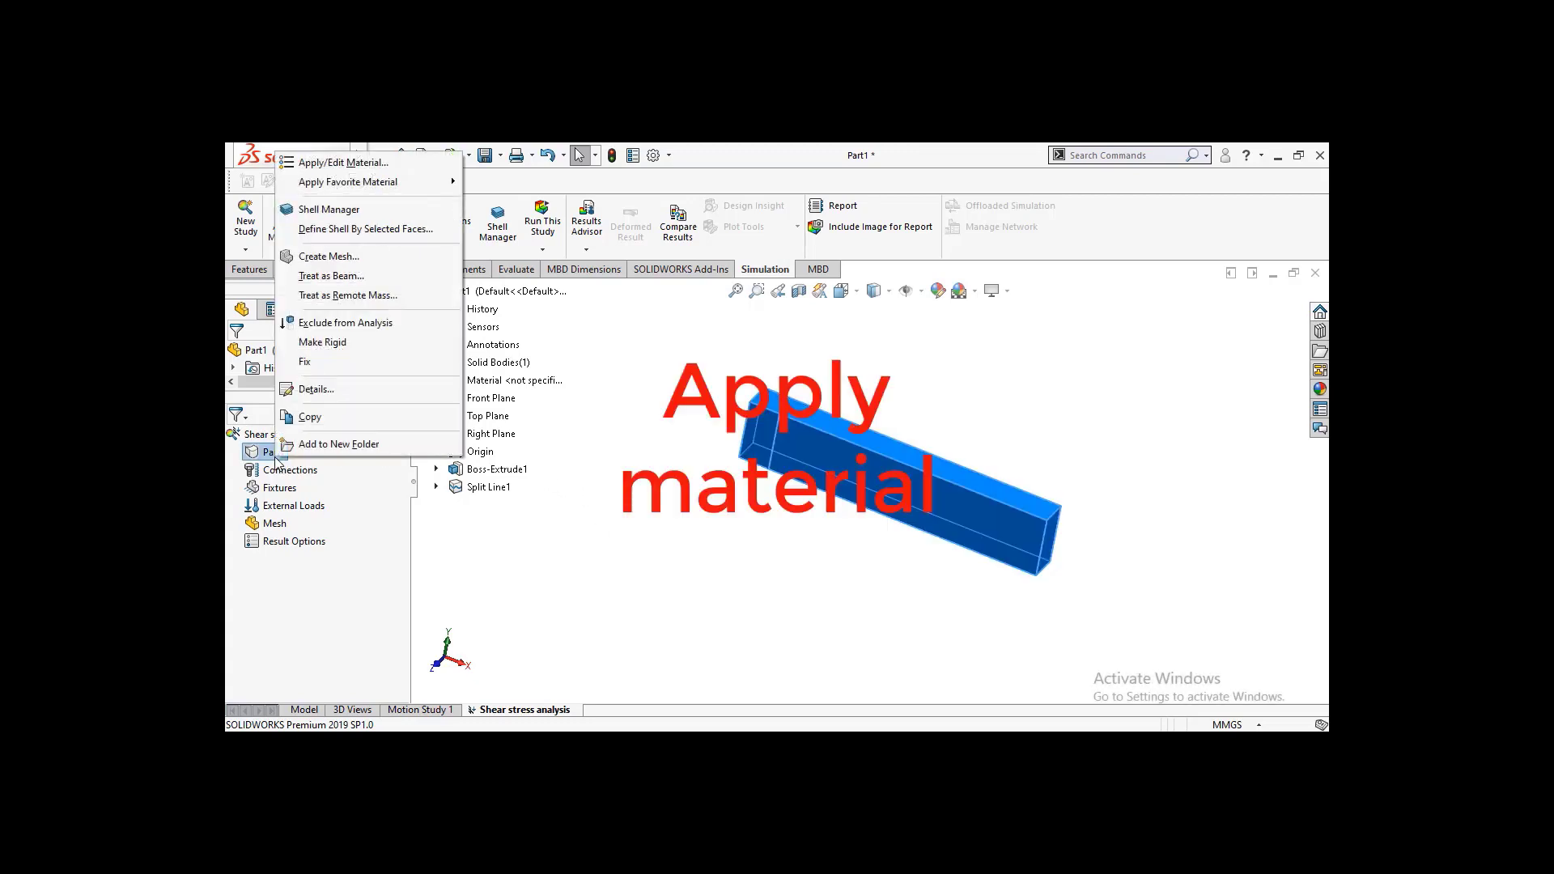
pyautogui.click(332, 163)
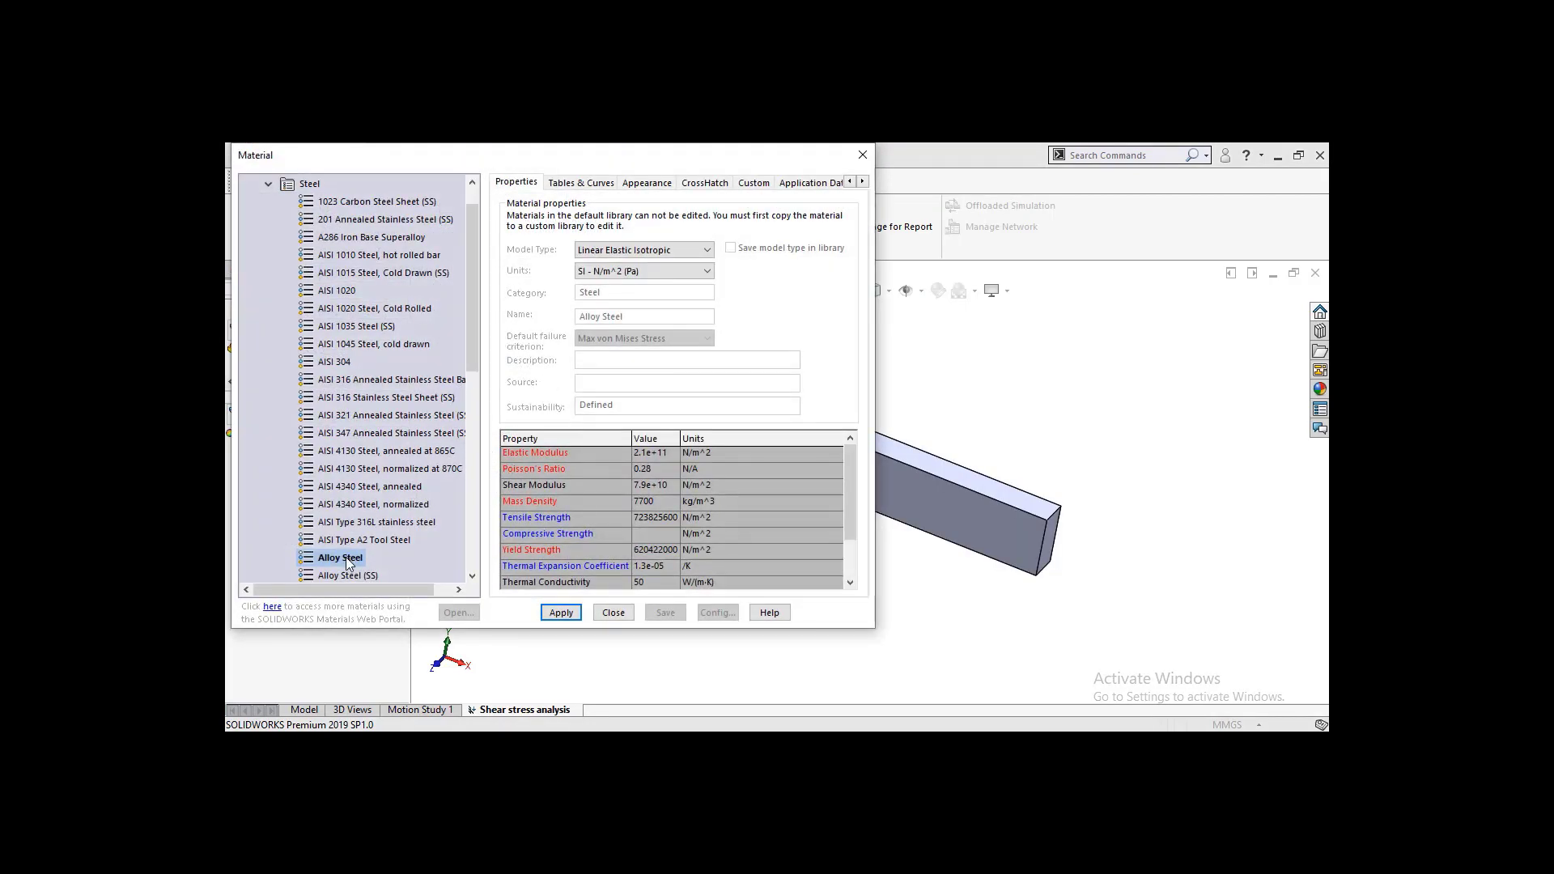
pyautogui.click(560, 613)
pyautogui.click(613, 613)
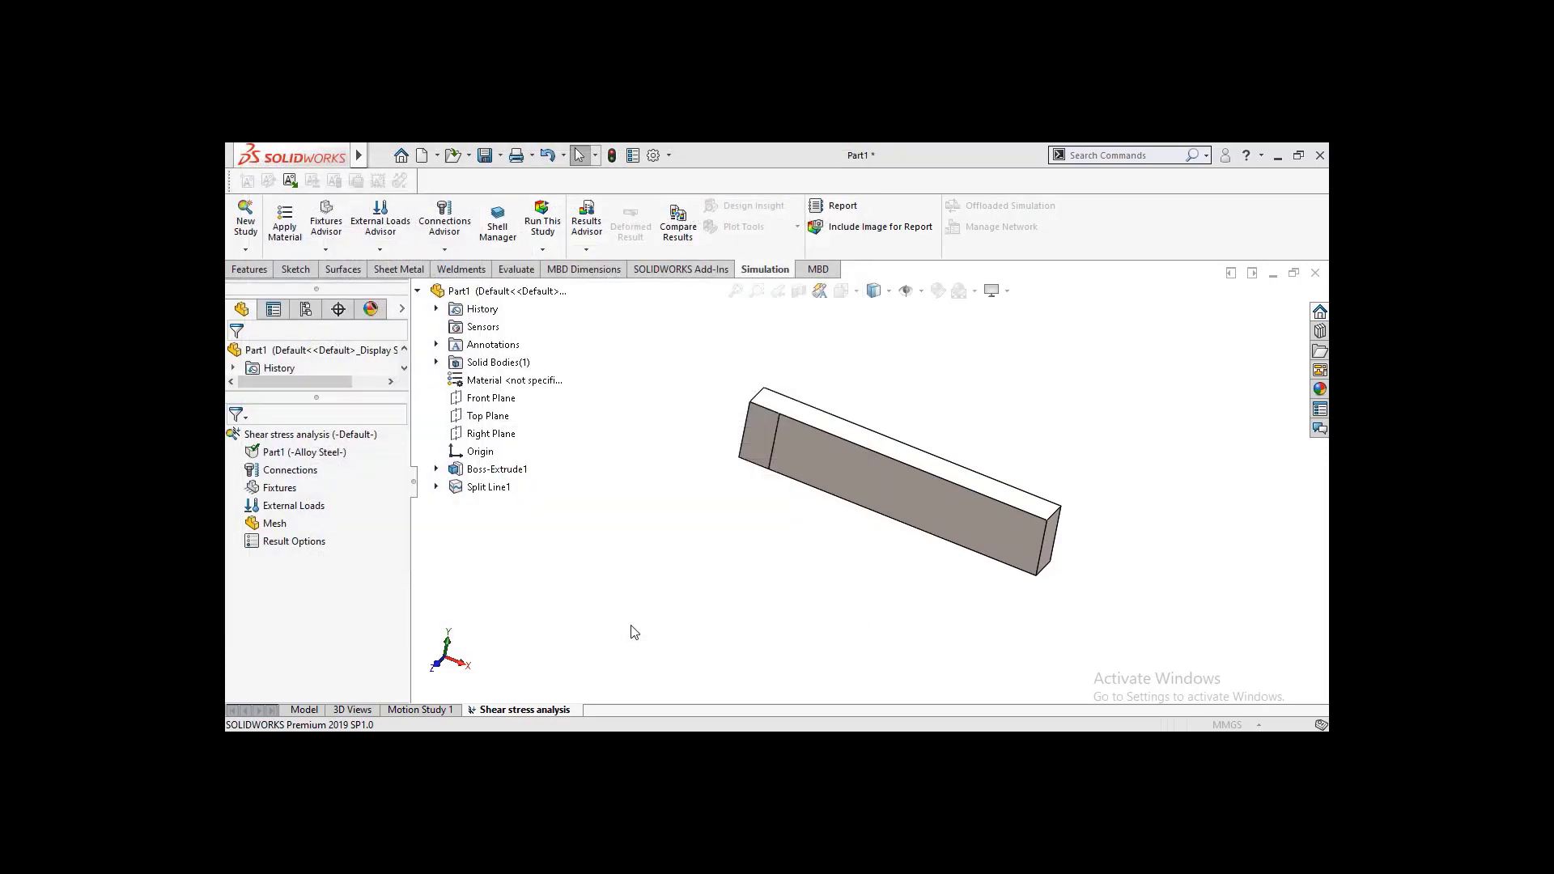
# Step: Apply a Fixed Geometry fixture to the bar's end face nearest the split line
pyautogui.rightClick(271, 490)
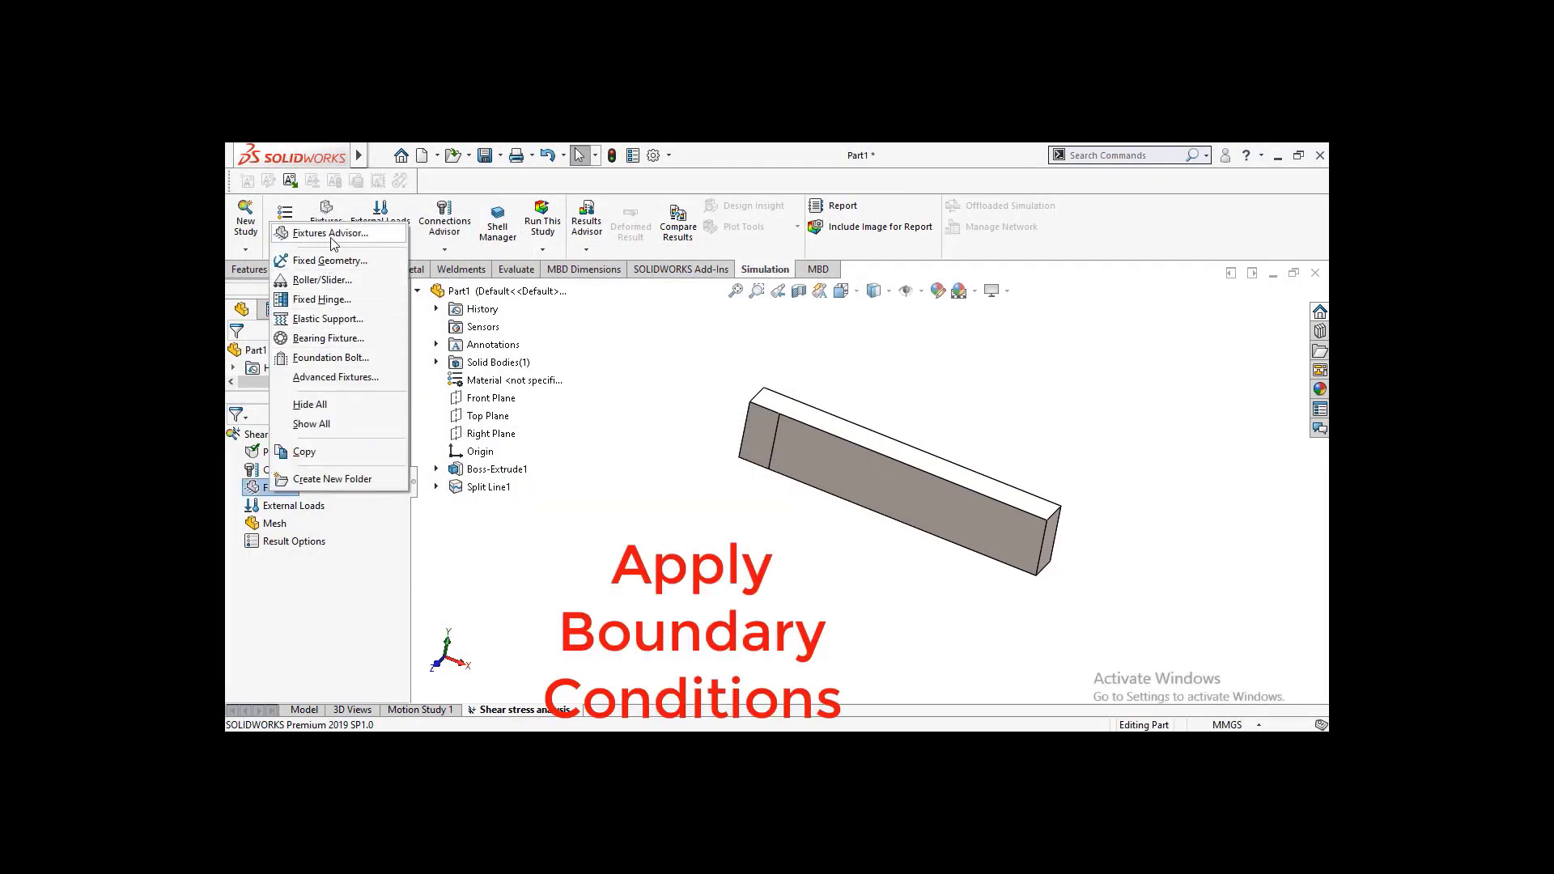
pyautogui.click(330, 260)
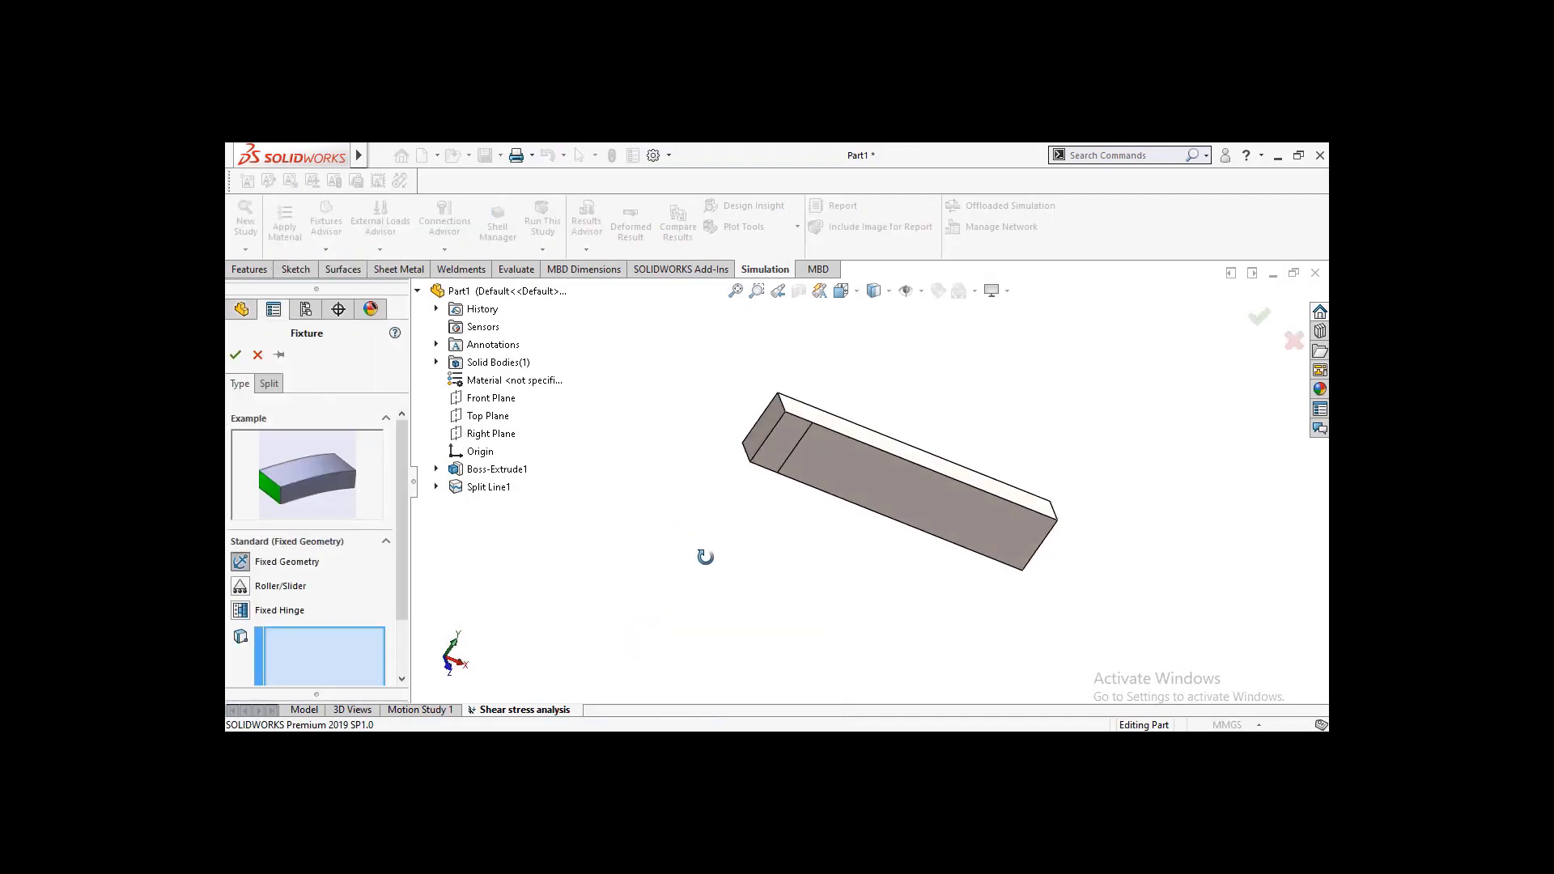
pyautogui.click(771, 431)
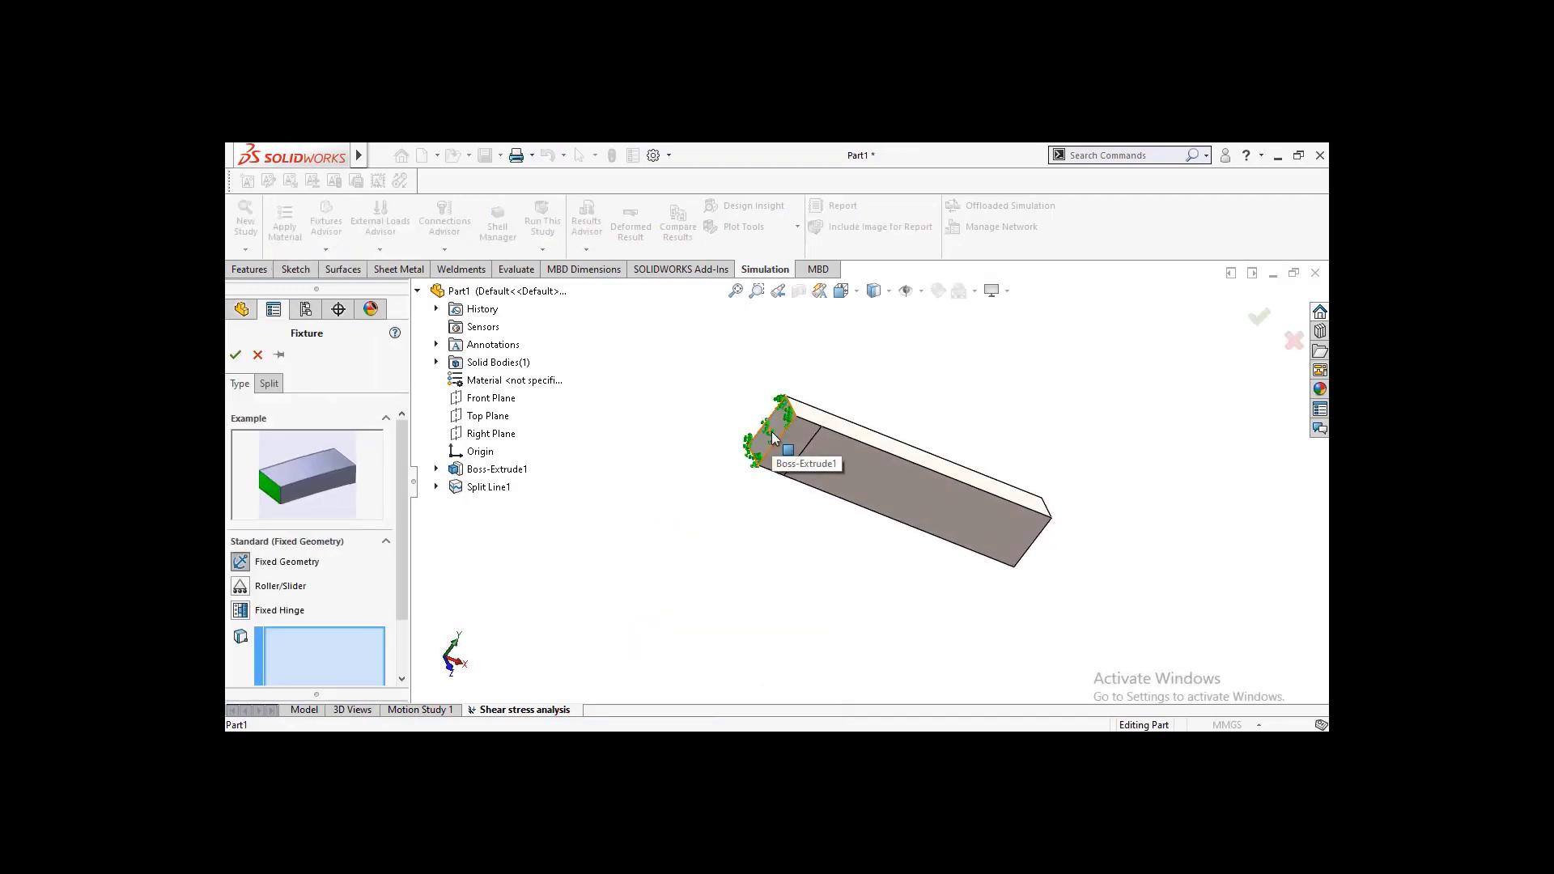
pyautogui.click(235, 355)
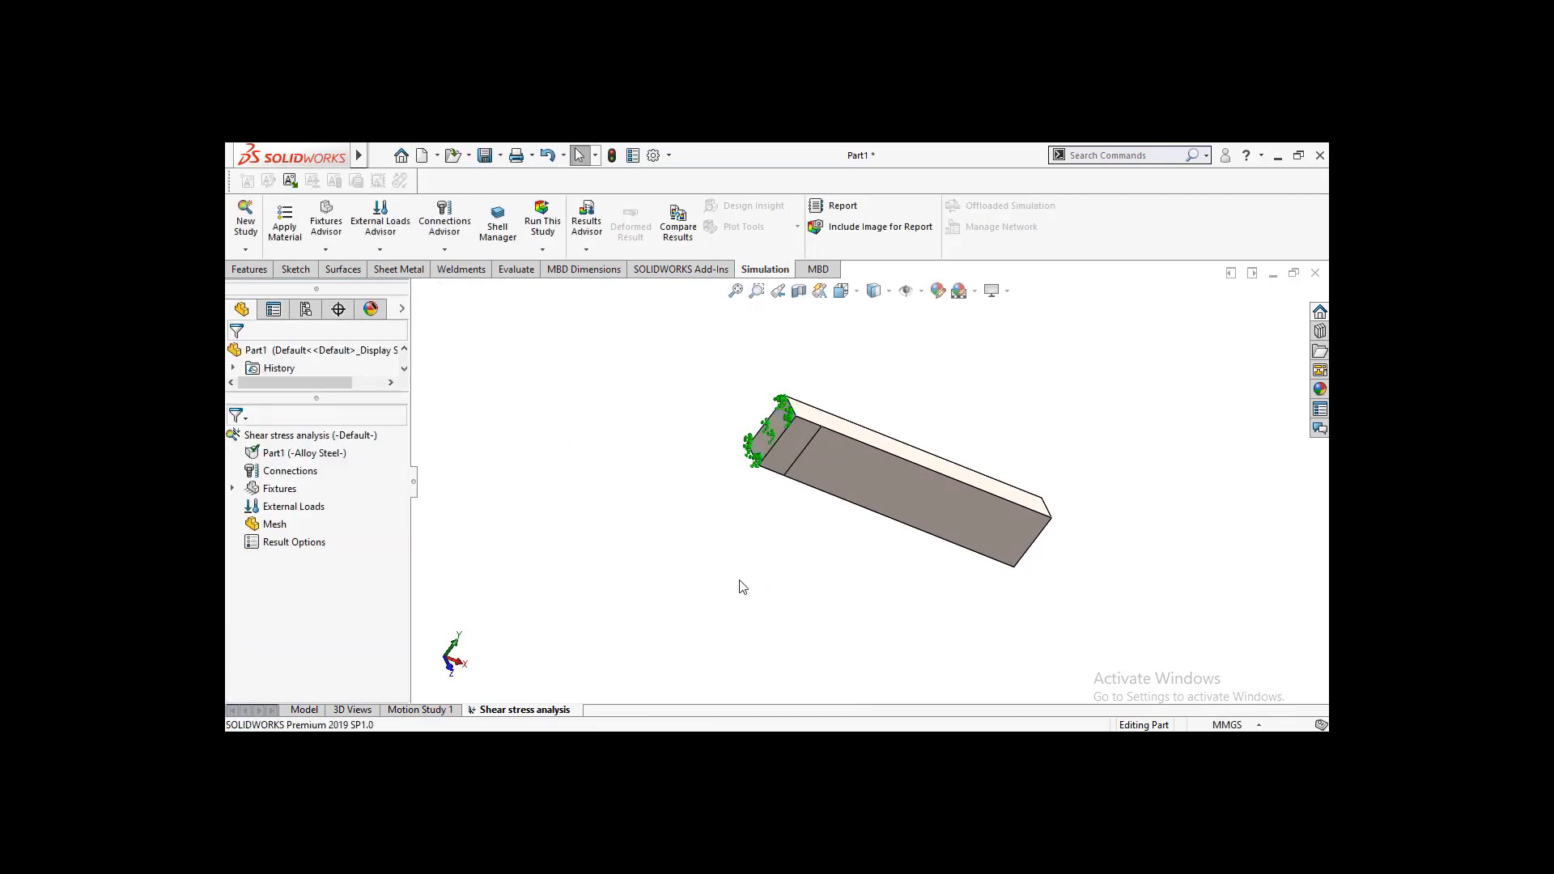
# Step: Apply a force normal to the bar's free end face, opposite the fixture, with reversed direction so it pulls outward
pyautogui.moveTo(735, 583); pyautogui.dragTo(687, 531, button='middle')
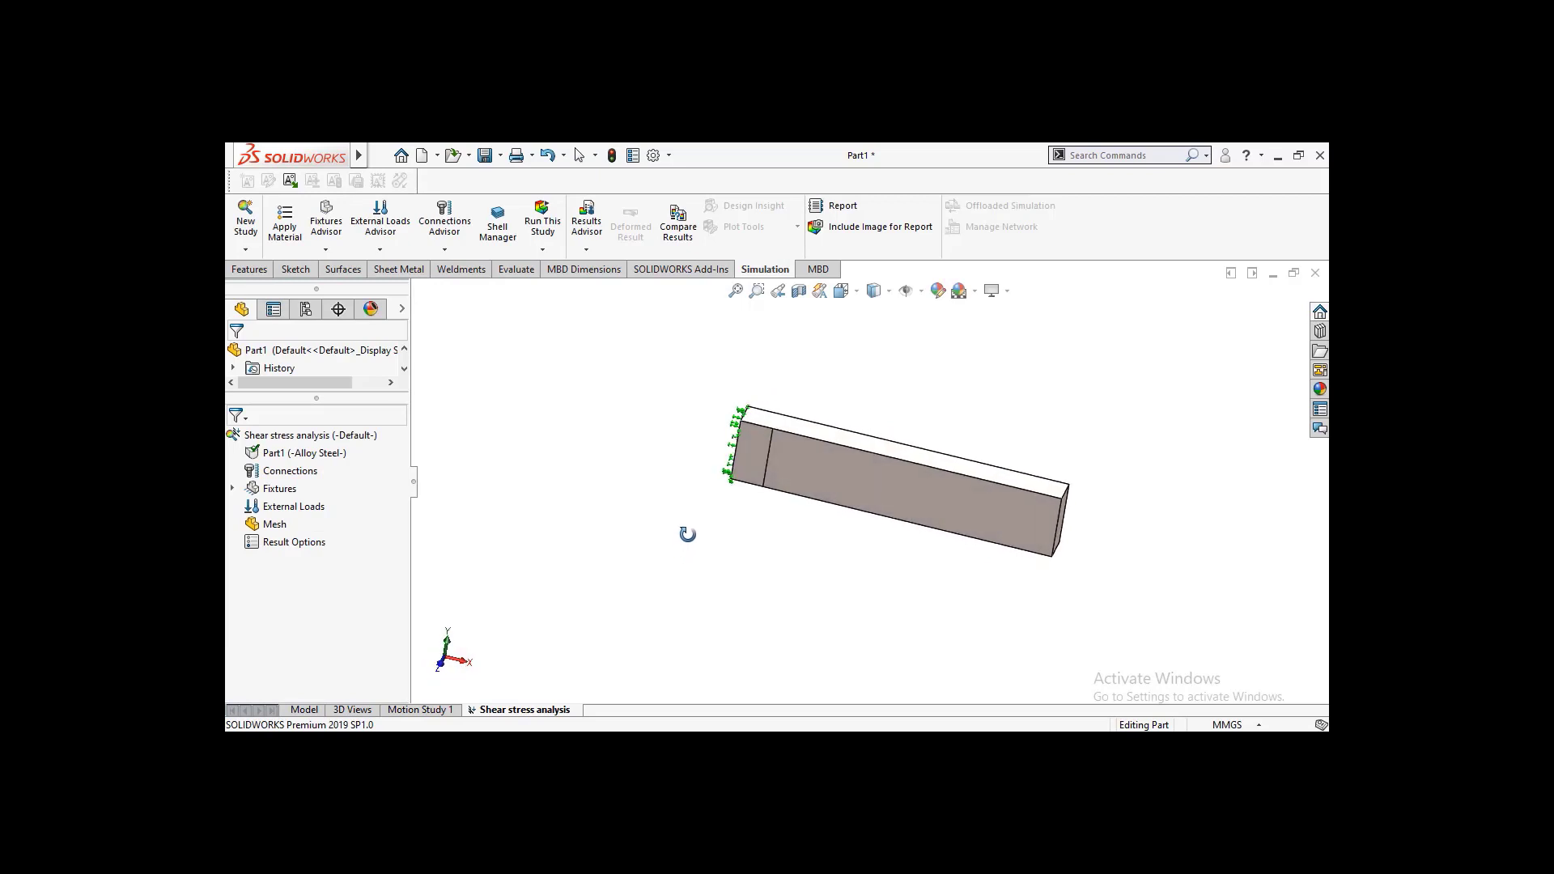
pyautogui.click(281, 510)
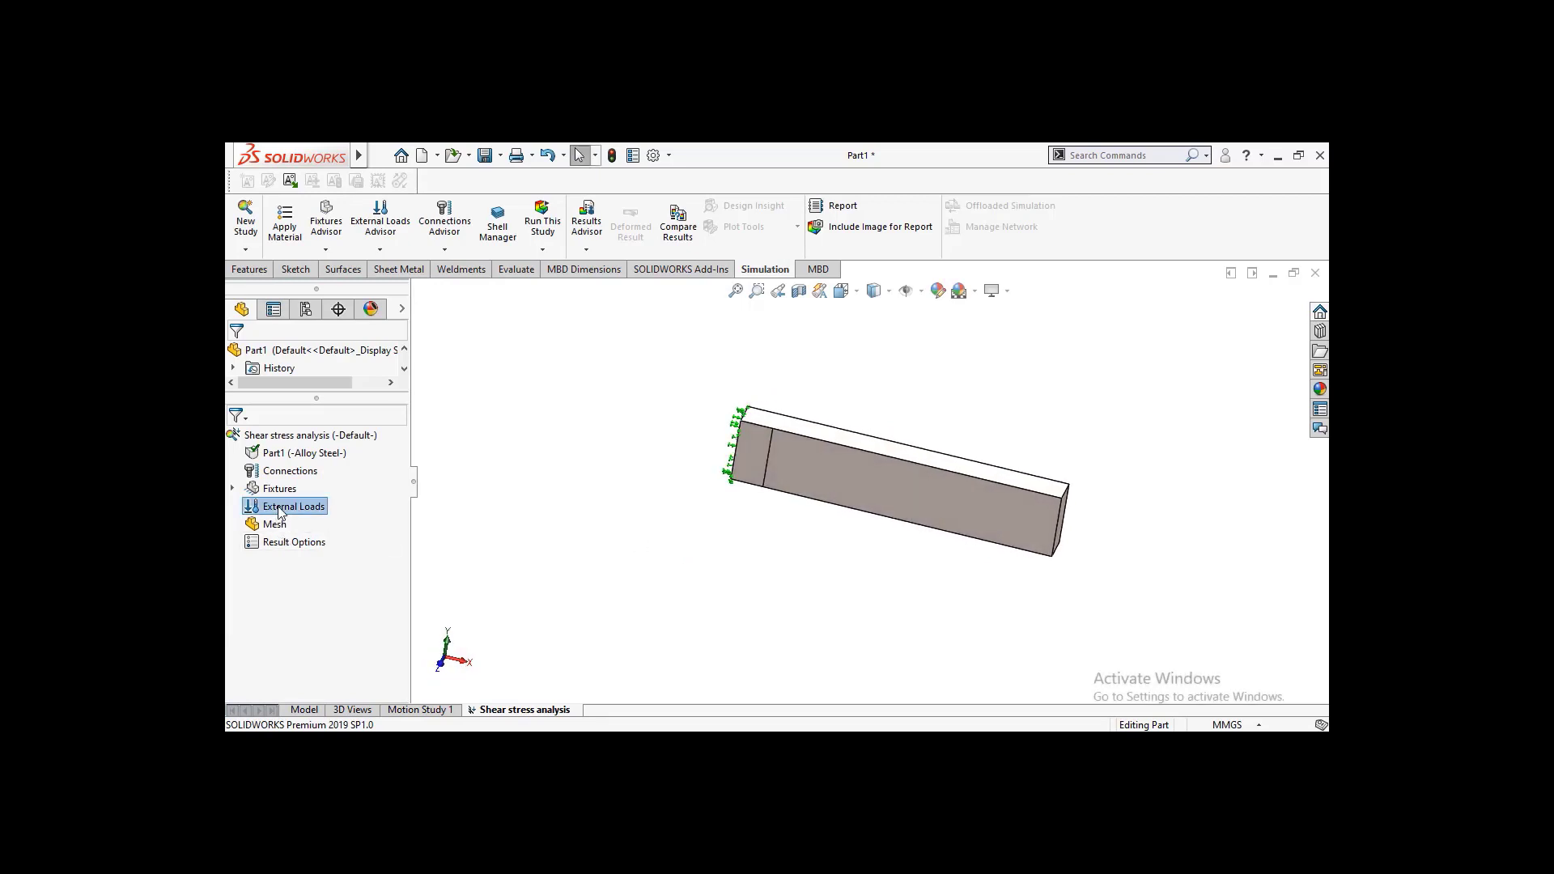
pyautogui.rightClick(281, 512)
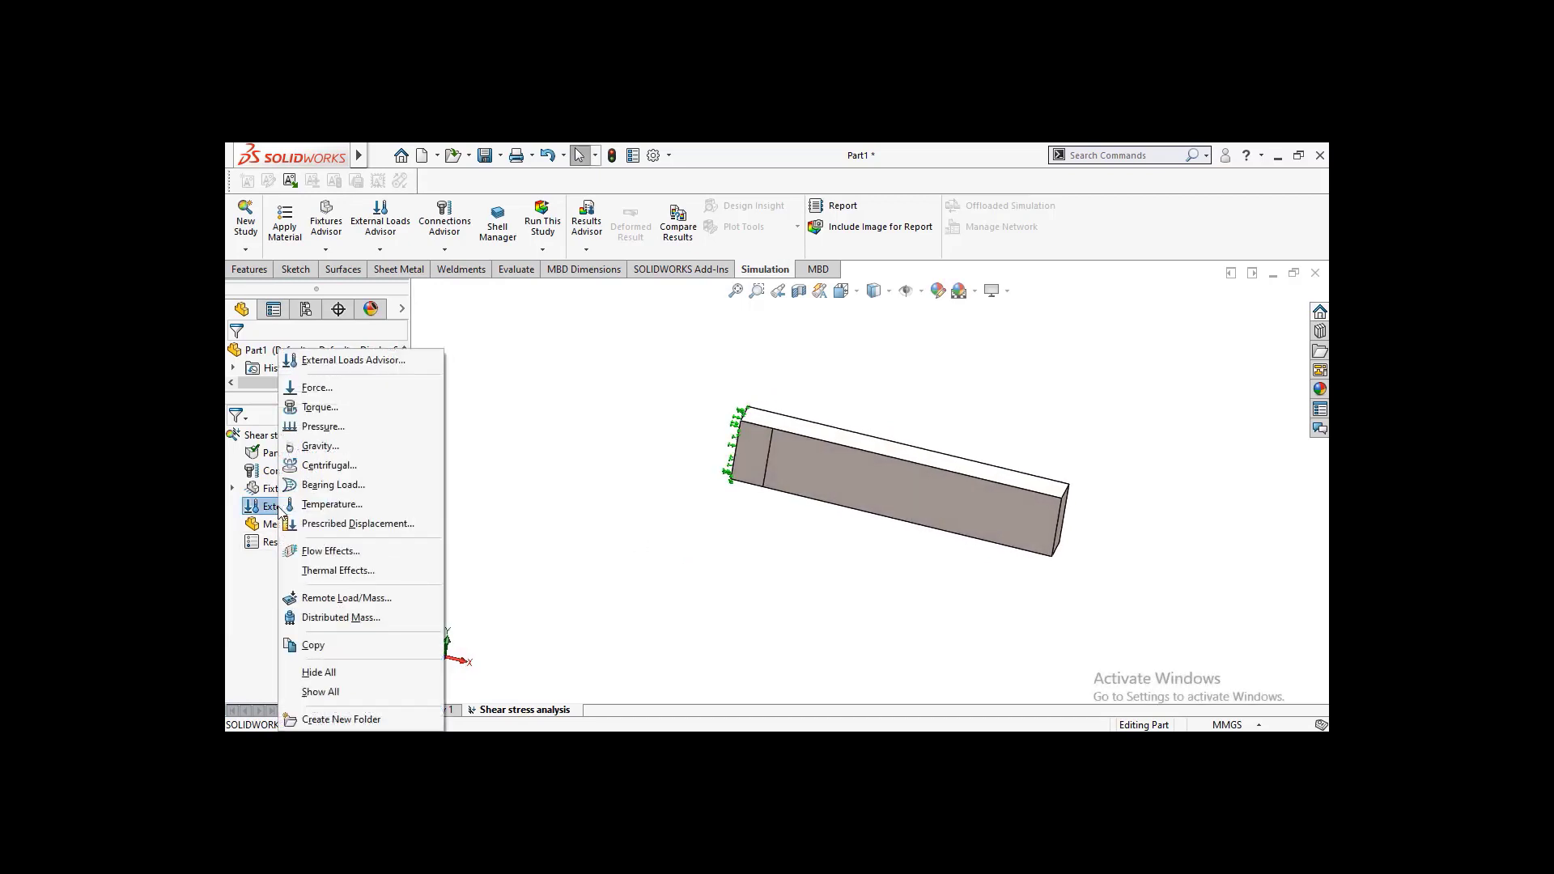
pyautogui.click(322, 392)
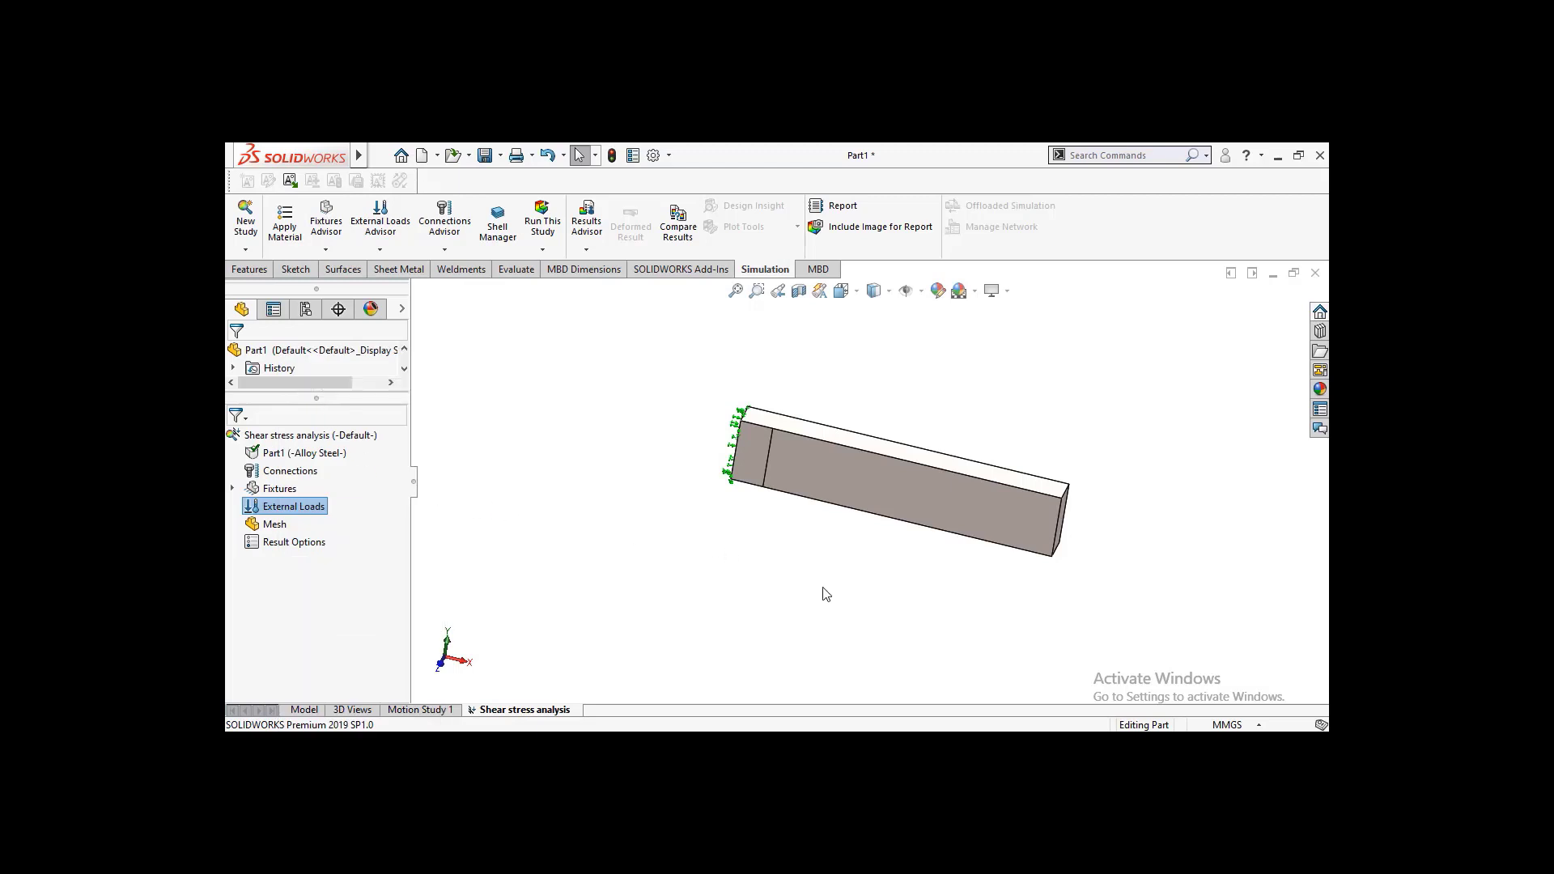
pyautogui.moveTo(897, 609); pyautogui.dragTo(877, 608, button='middle')
pyautogui.scroll(1, 878, 607)
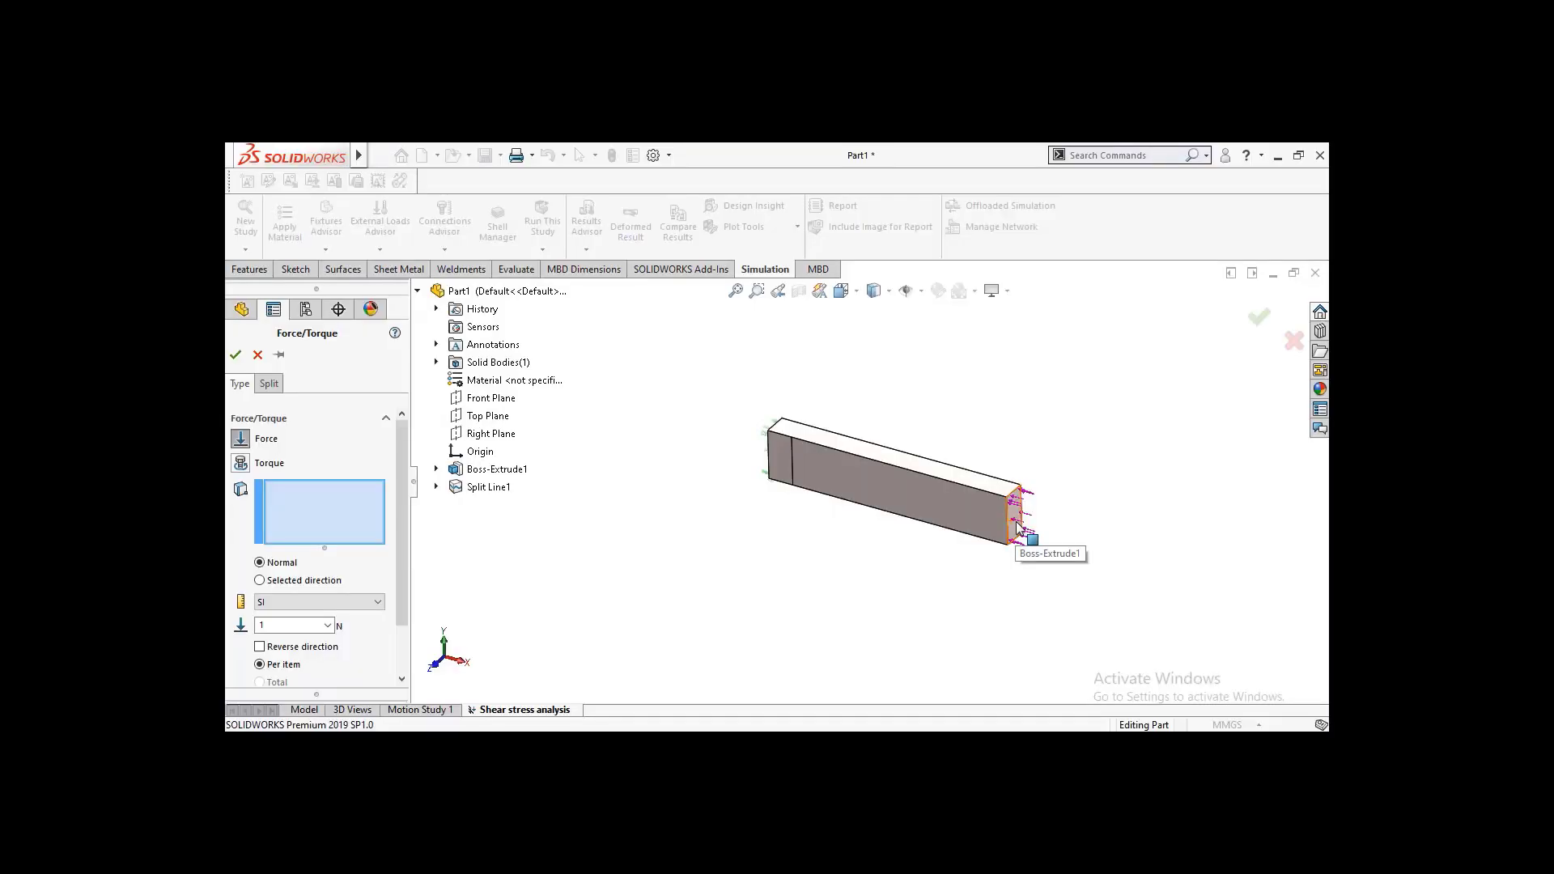
pyautogui.click(1019, 531)
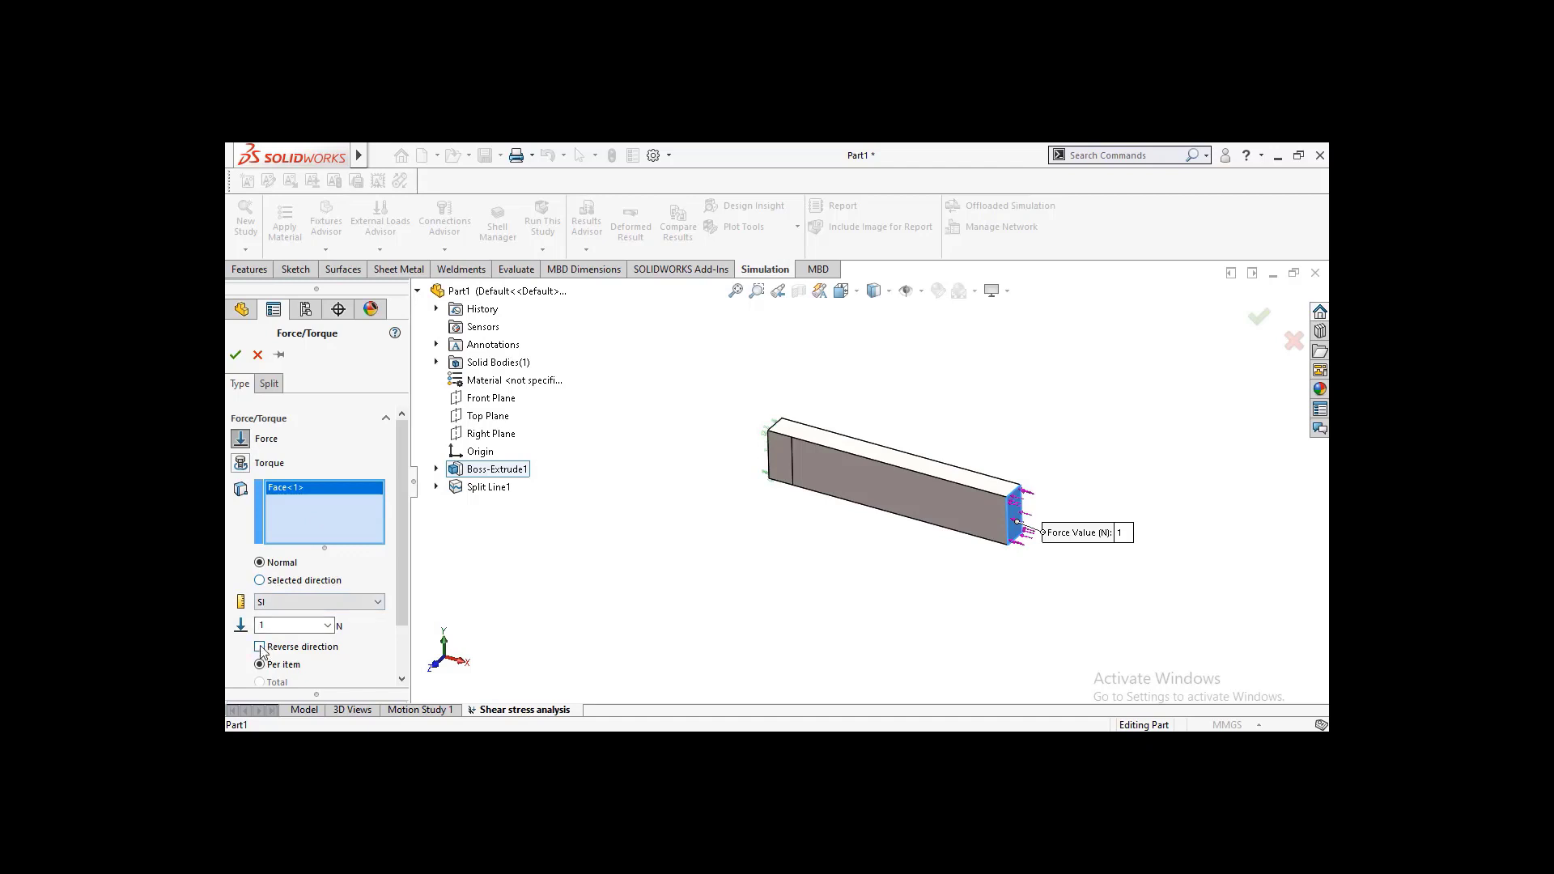
pyautogui.doubleClick(276, 626)
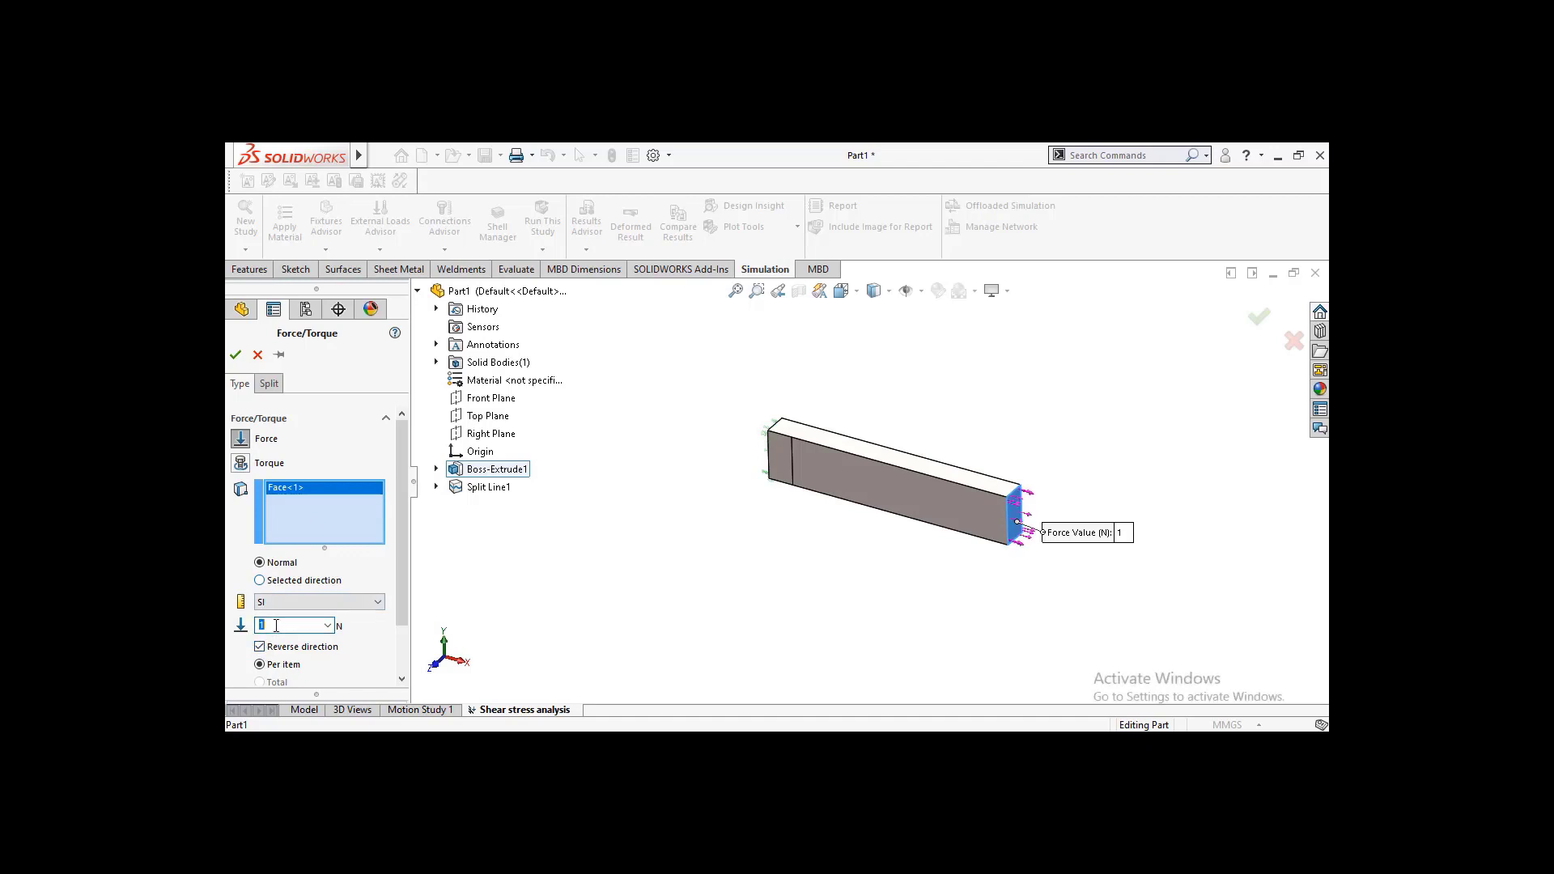
pyautogui.write('1')
pyautogui.click(234, 357)
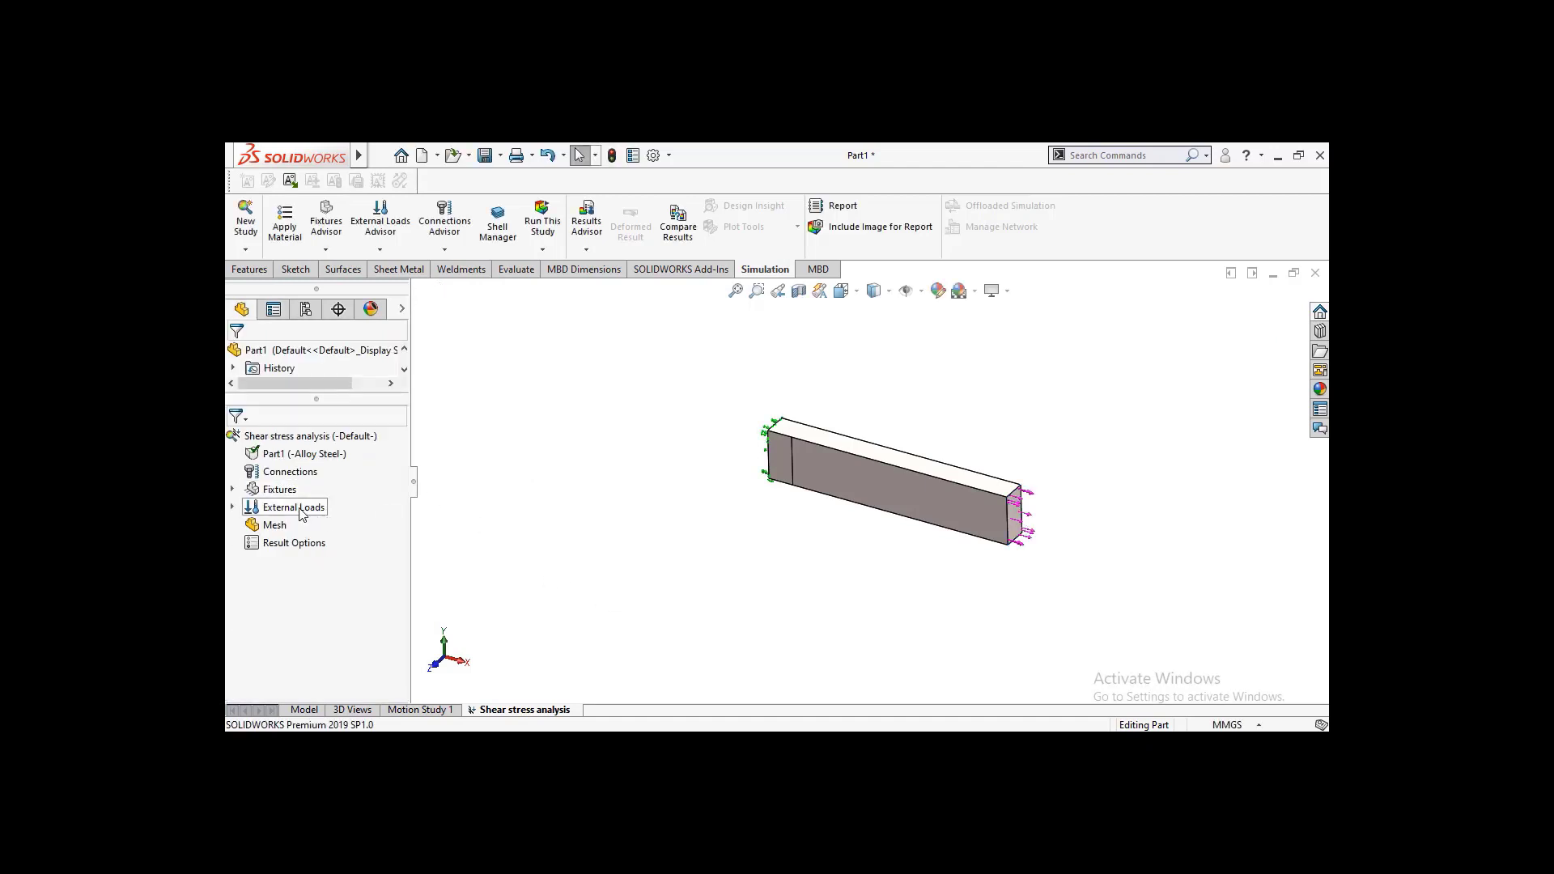
# Step: Apply a pressure of 1 N/mm^2 (MPa) normal to the bar's long upper face
pyautogui.rightClick(296, 513)
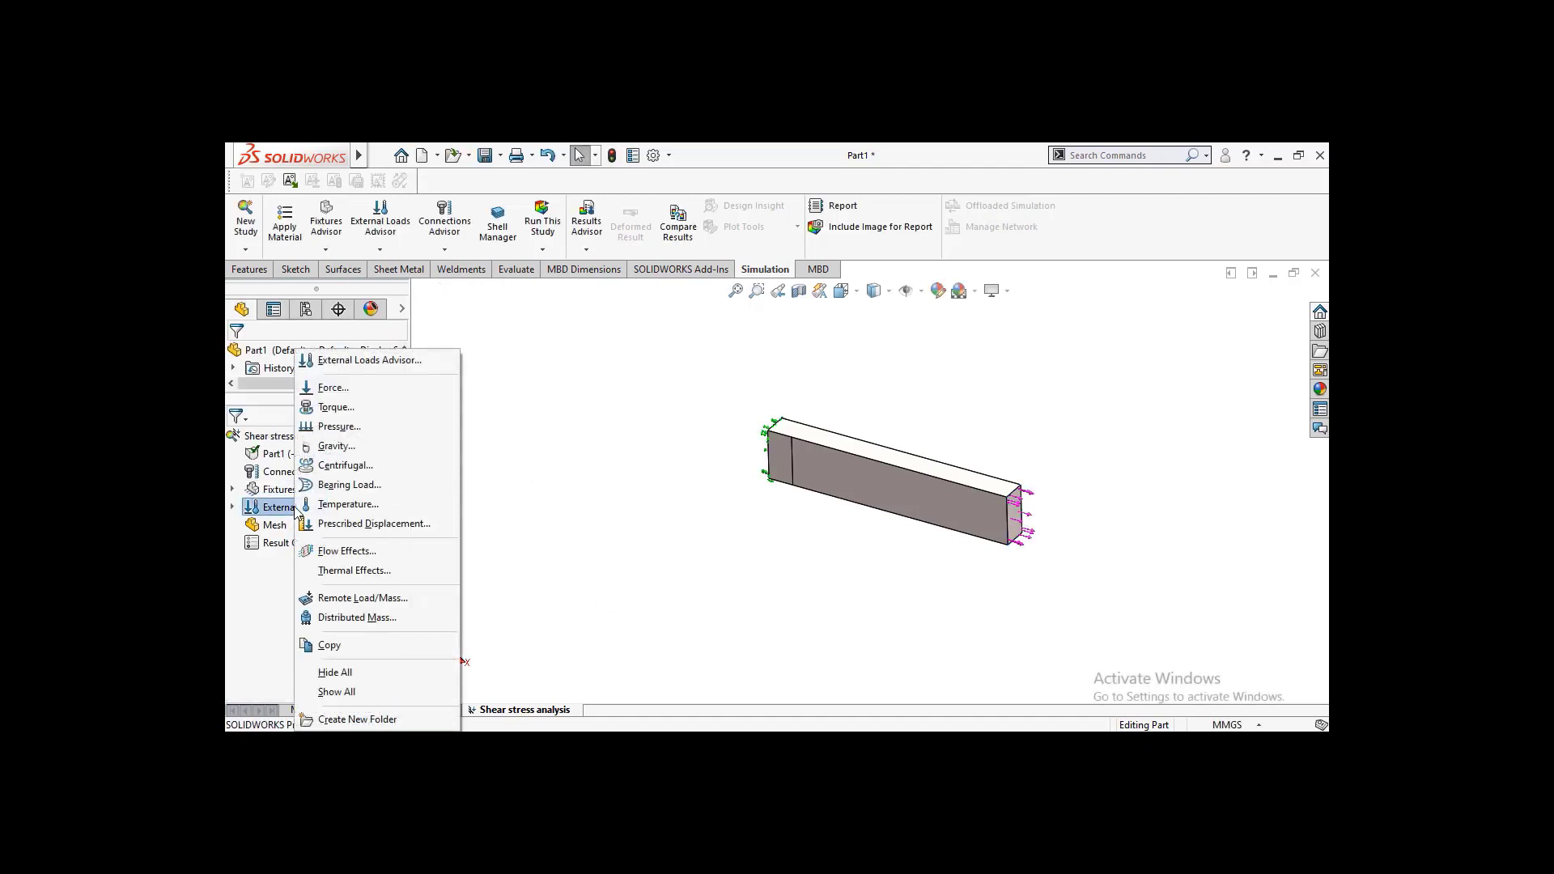
pyautogui.click(354, 429)
pyautogui.click(793, 433)
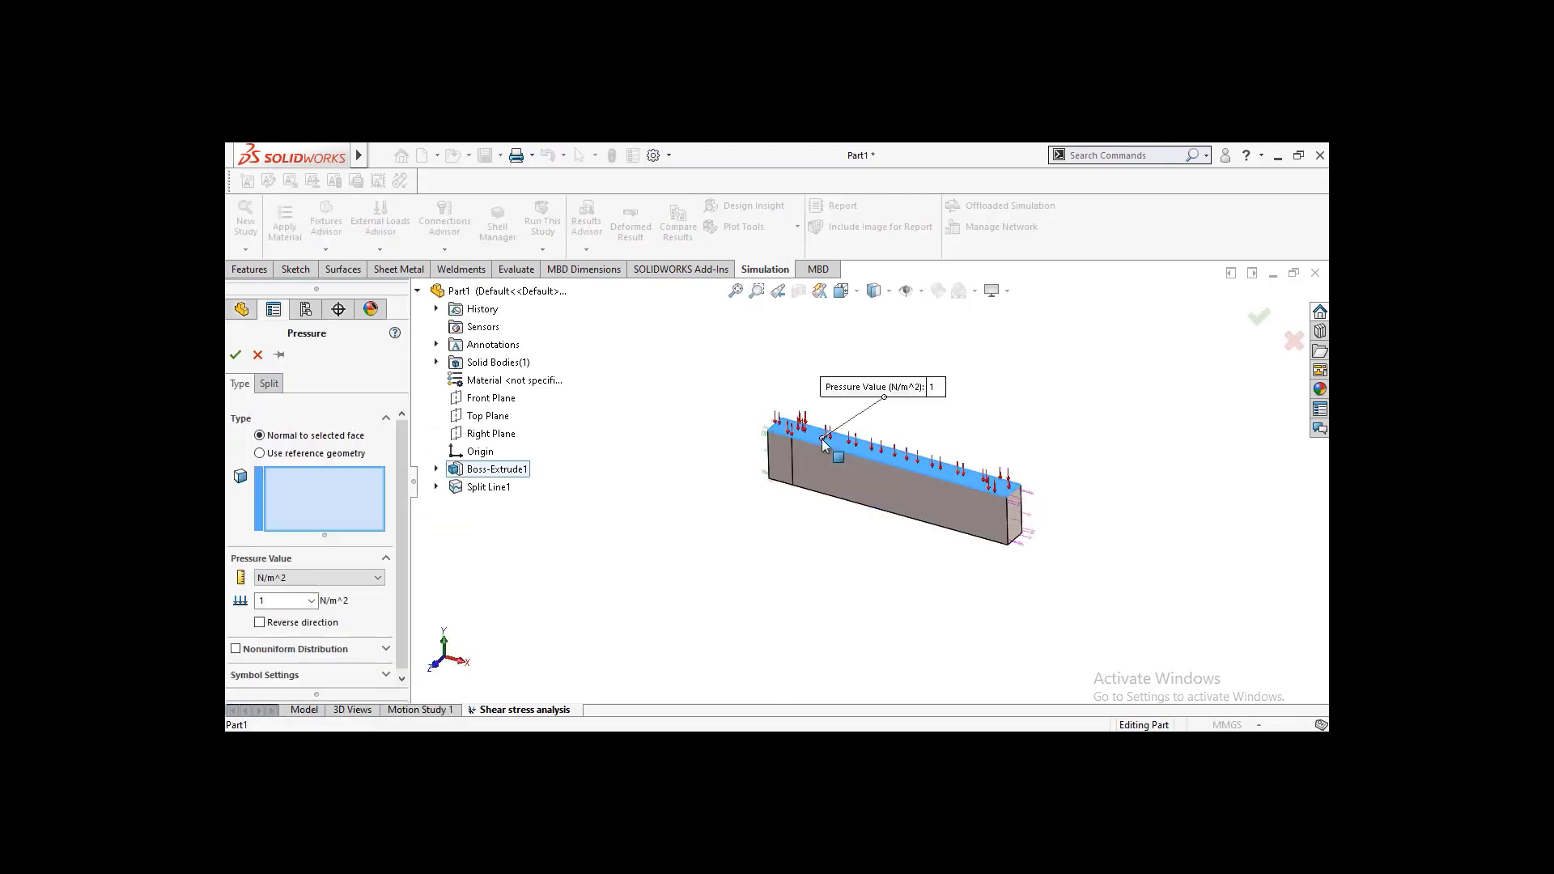
pyautogui.click(378, 578)
pyautogui.click(313, 634)
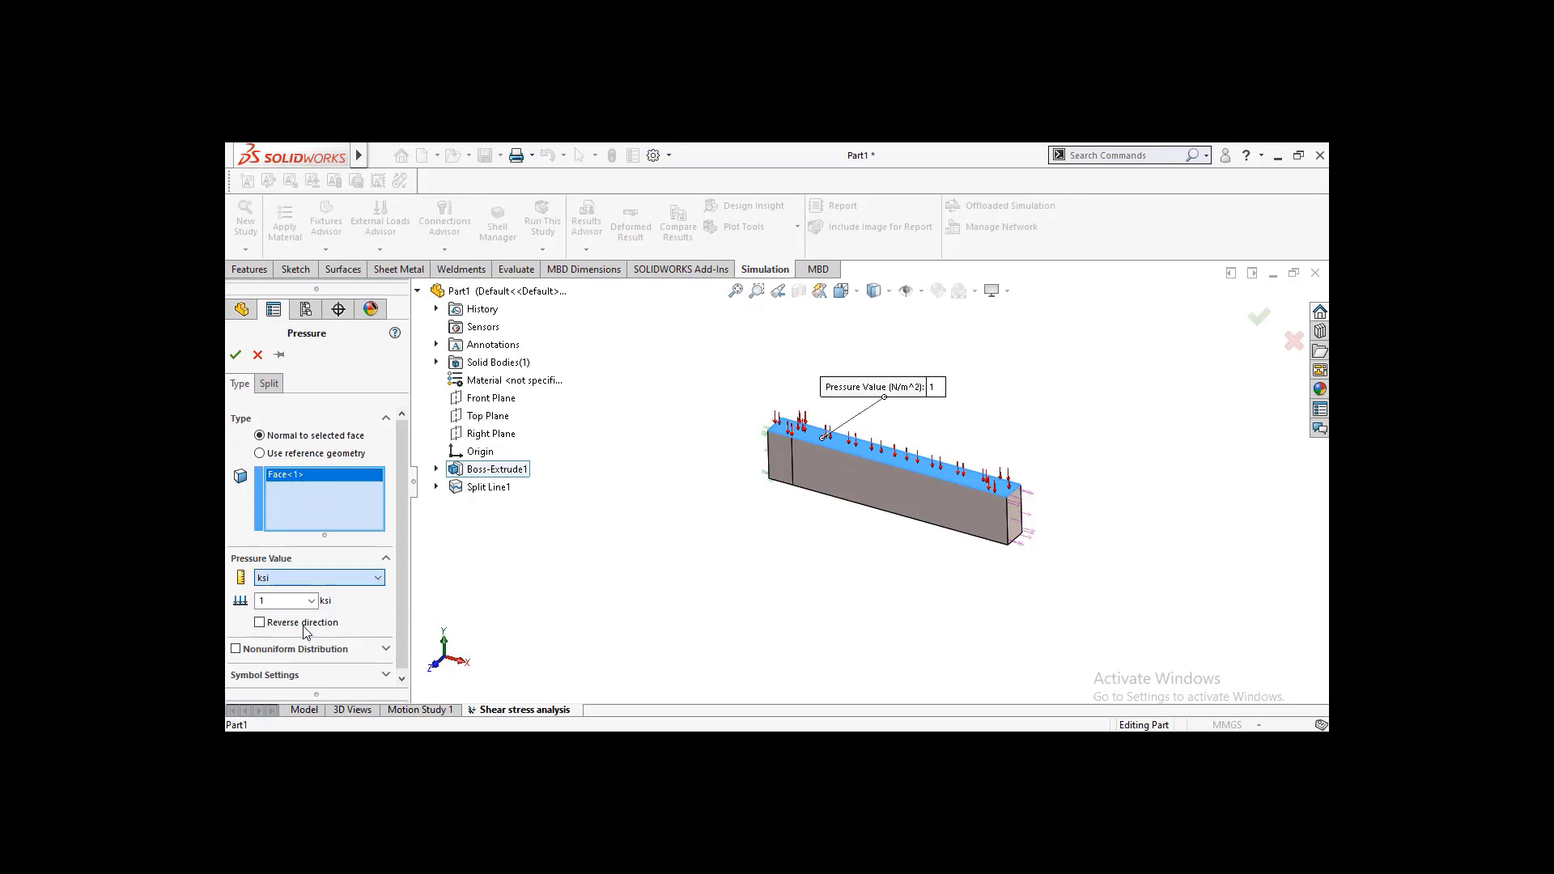
pyautogui.click(377, 578)
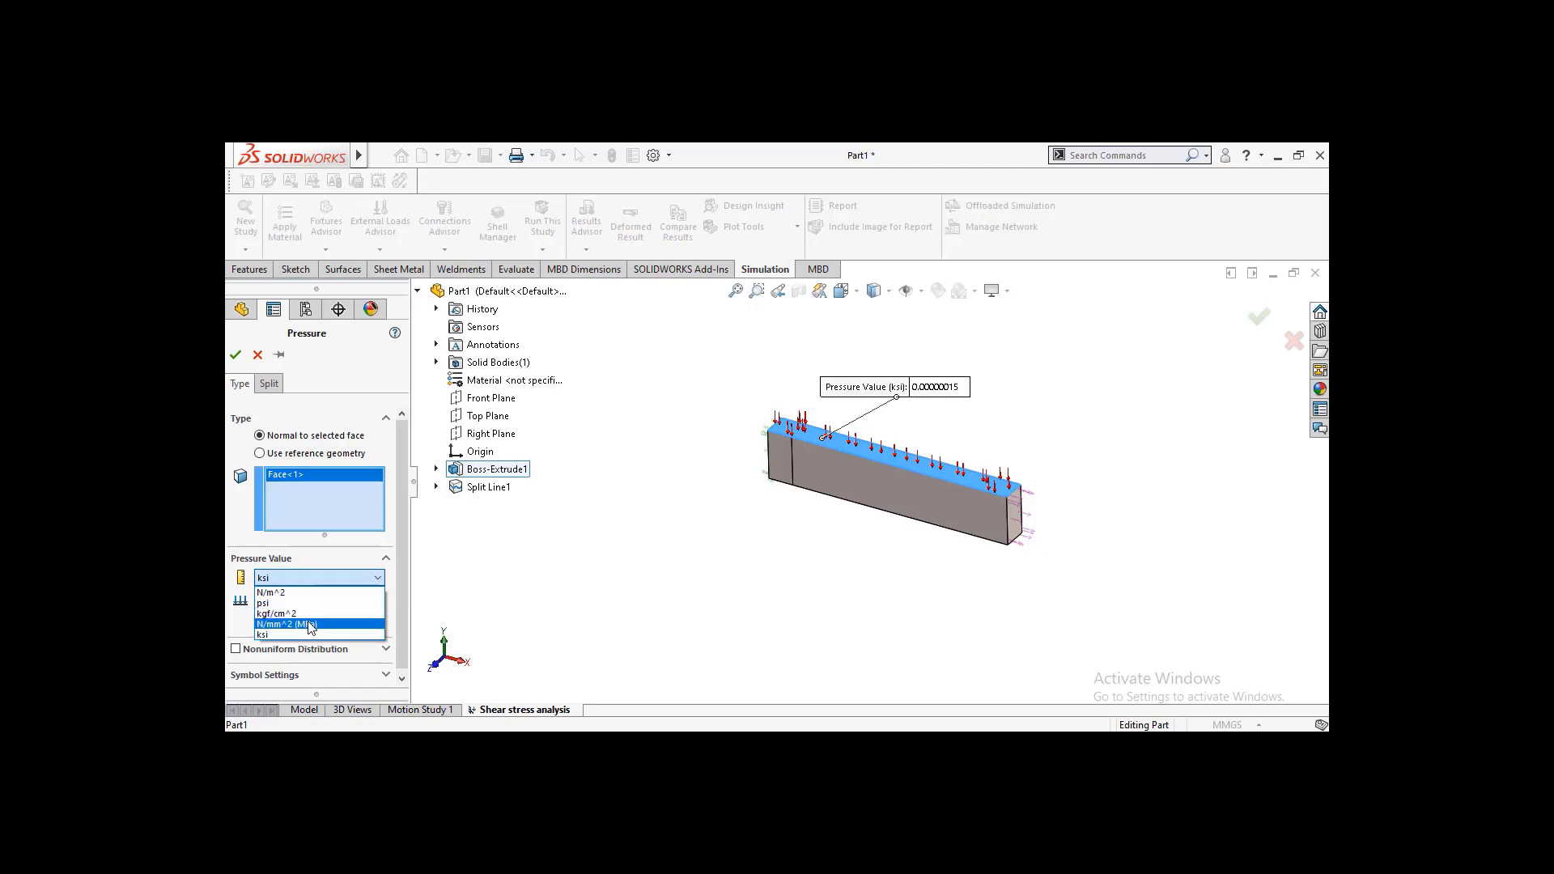
pyautogui.click(310, 625)
pyautogui.click(293, 601)
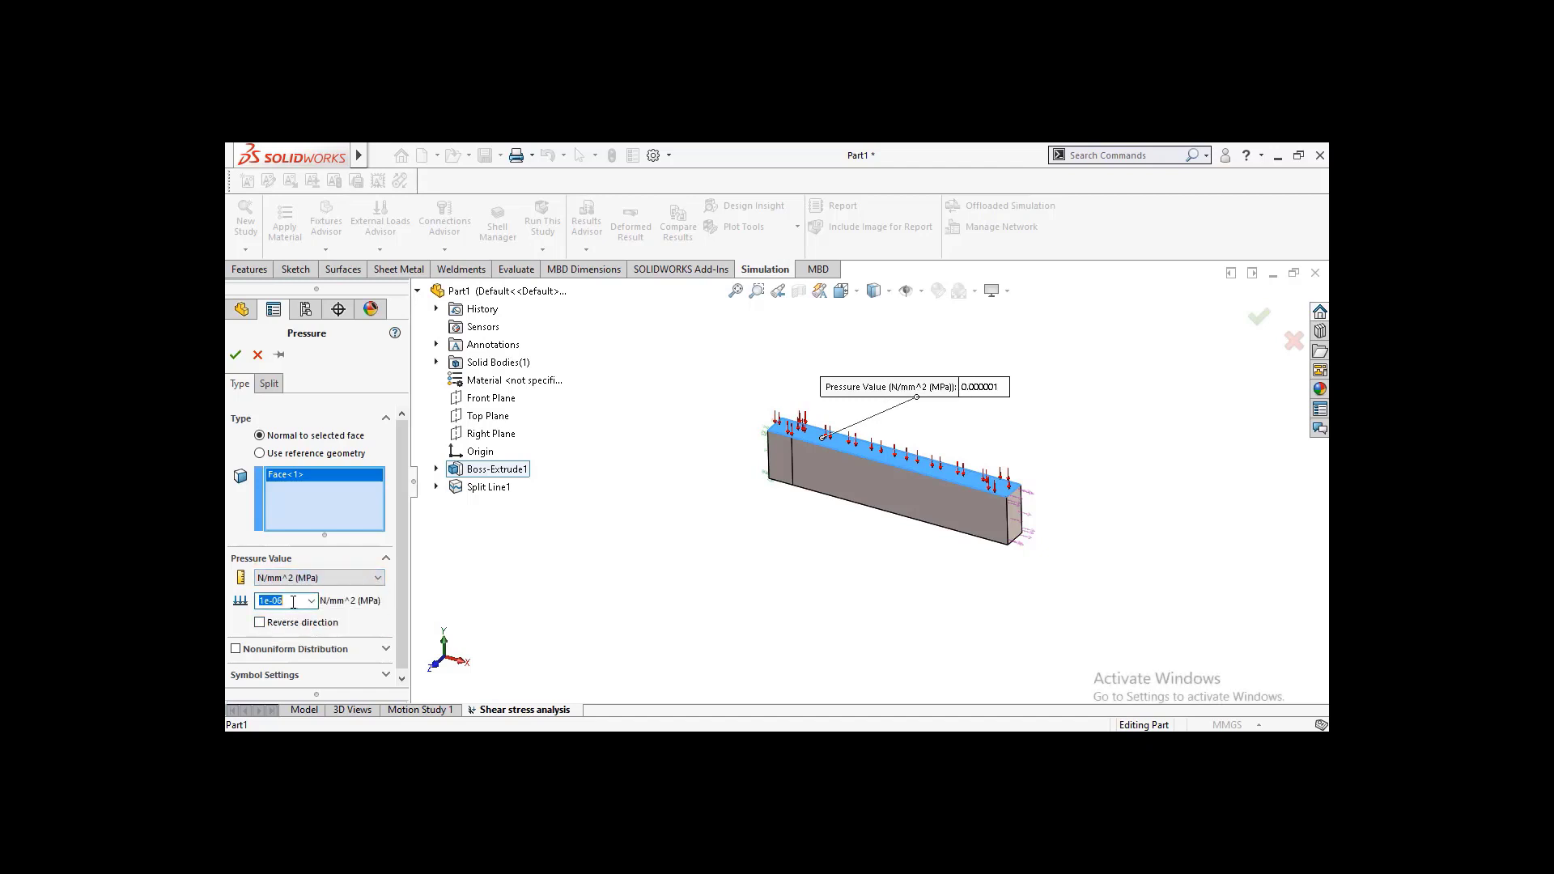
pyautogui.write('1')
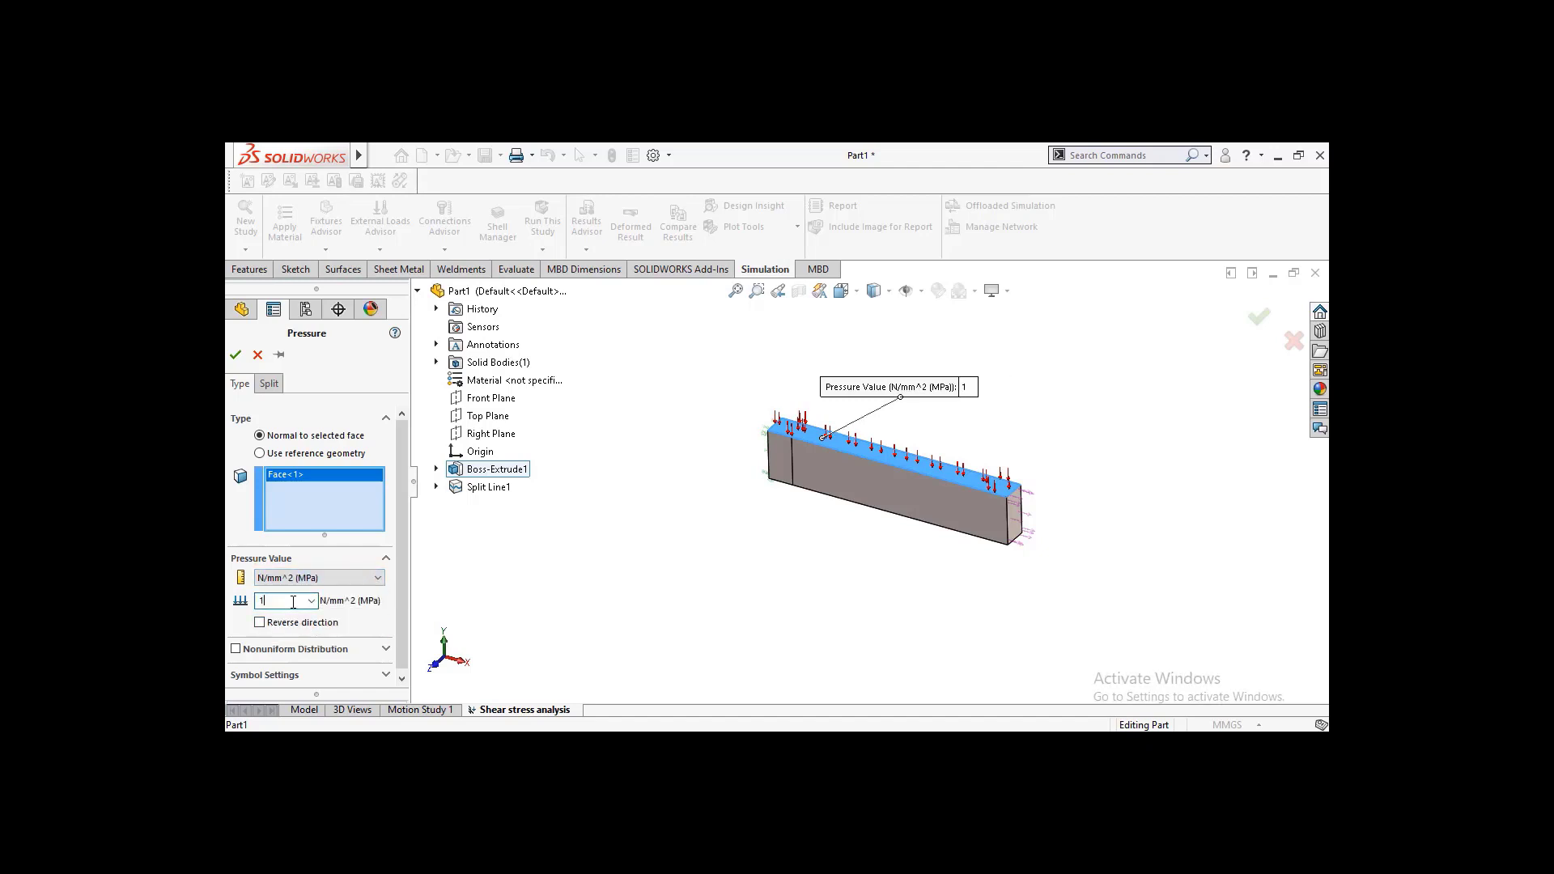
pyautogui.click(237, 356)
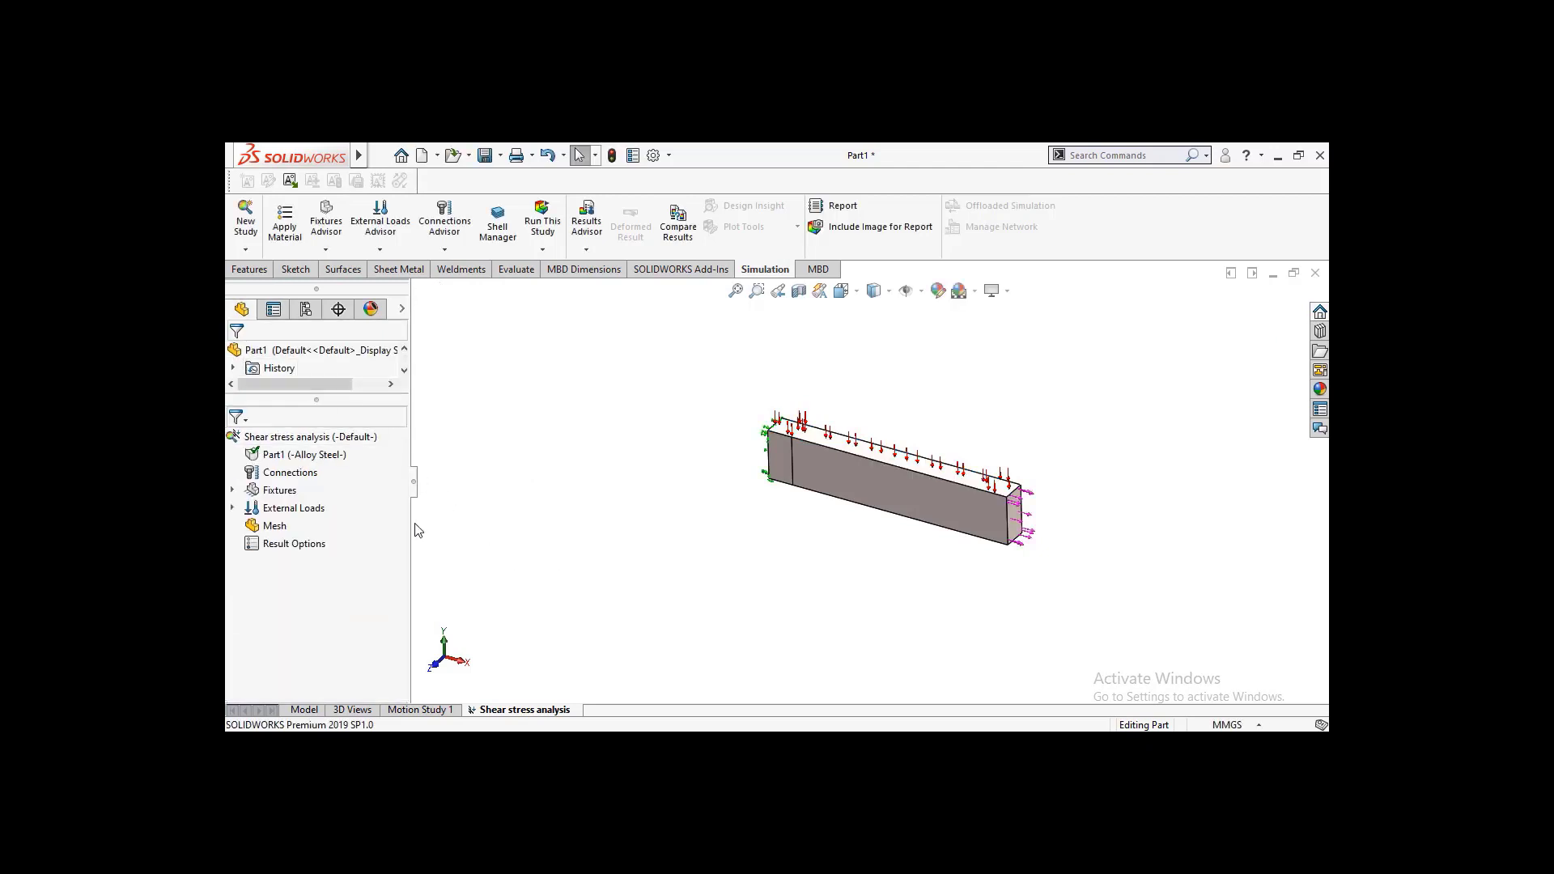
# Step: Run the shear stress analysis study
pyautogui.click(542, 223)
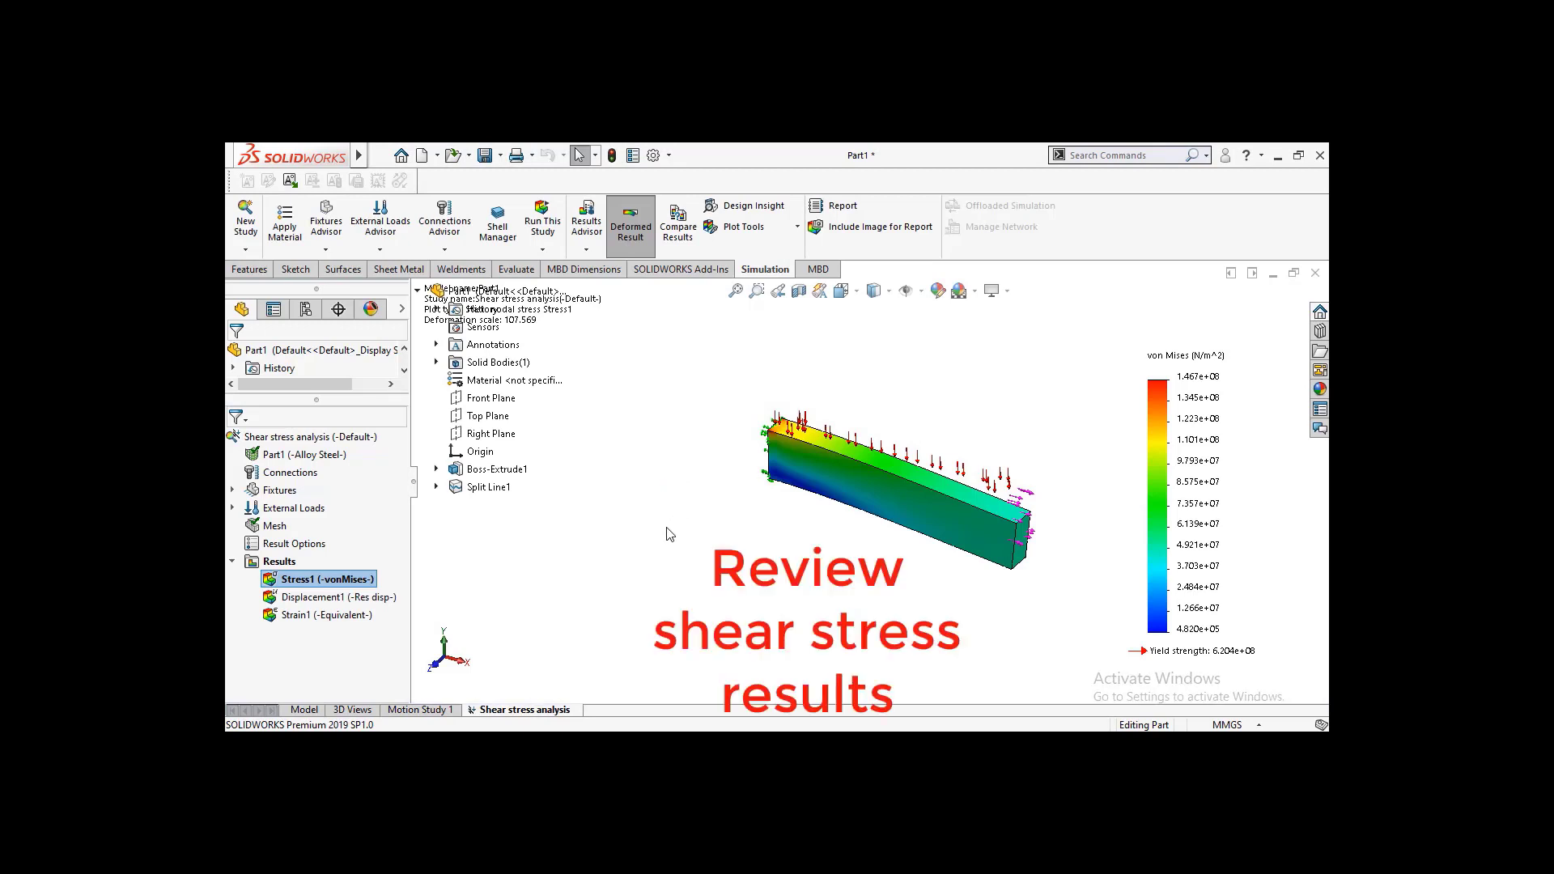
# Step: Edit the von Mises stress plot to show TXY: Shear in Y Dir. on YZ Plane, with the deformed shape at true scale
pyautogui.rightClick(318, 588)
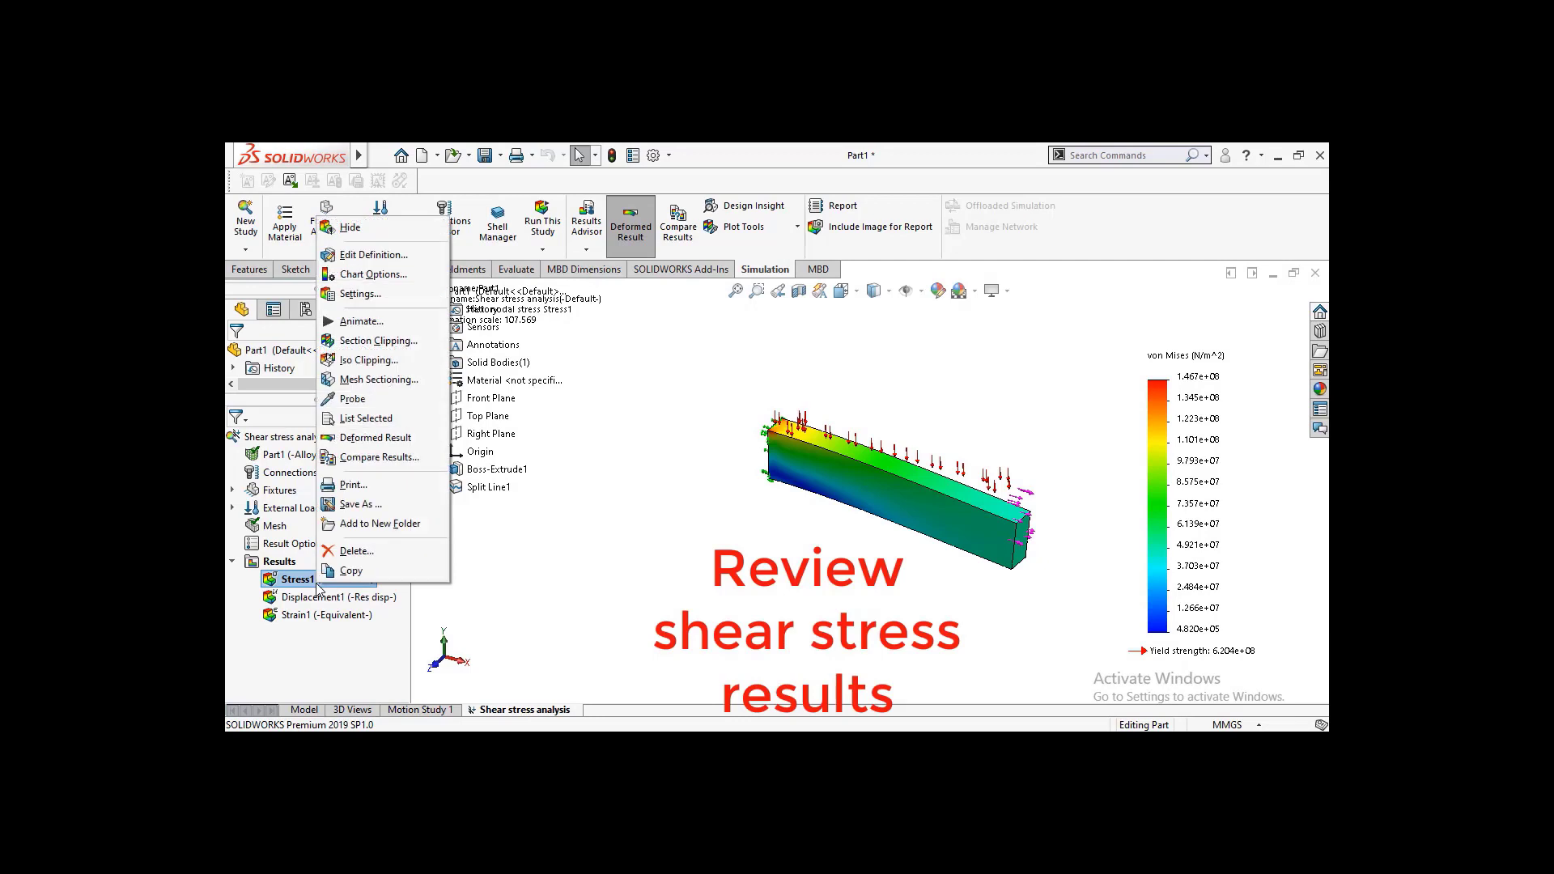
pyautogui.click(374, 259)
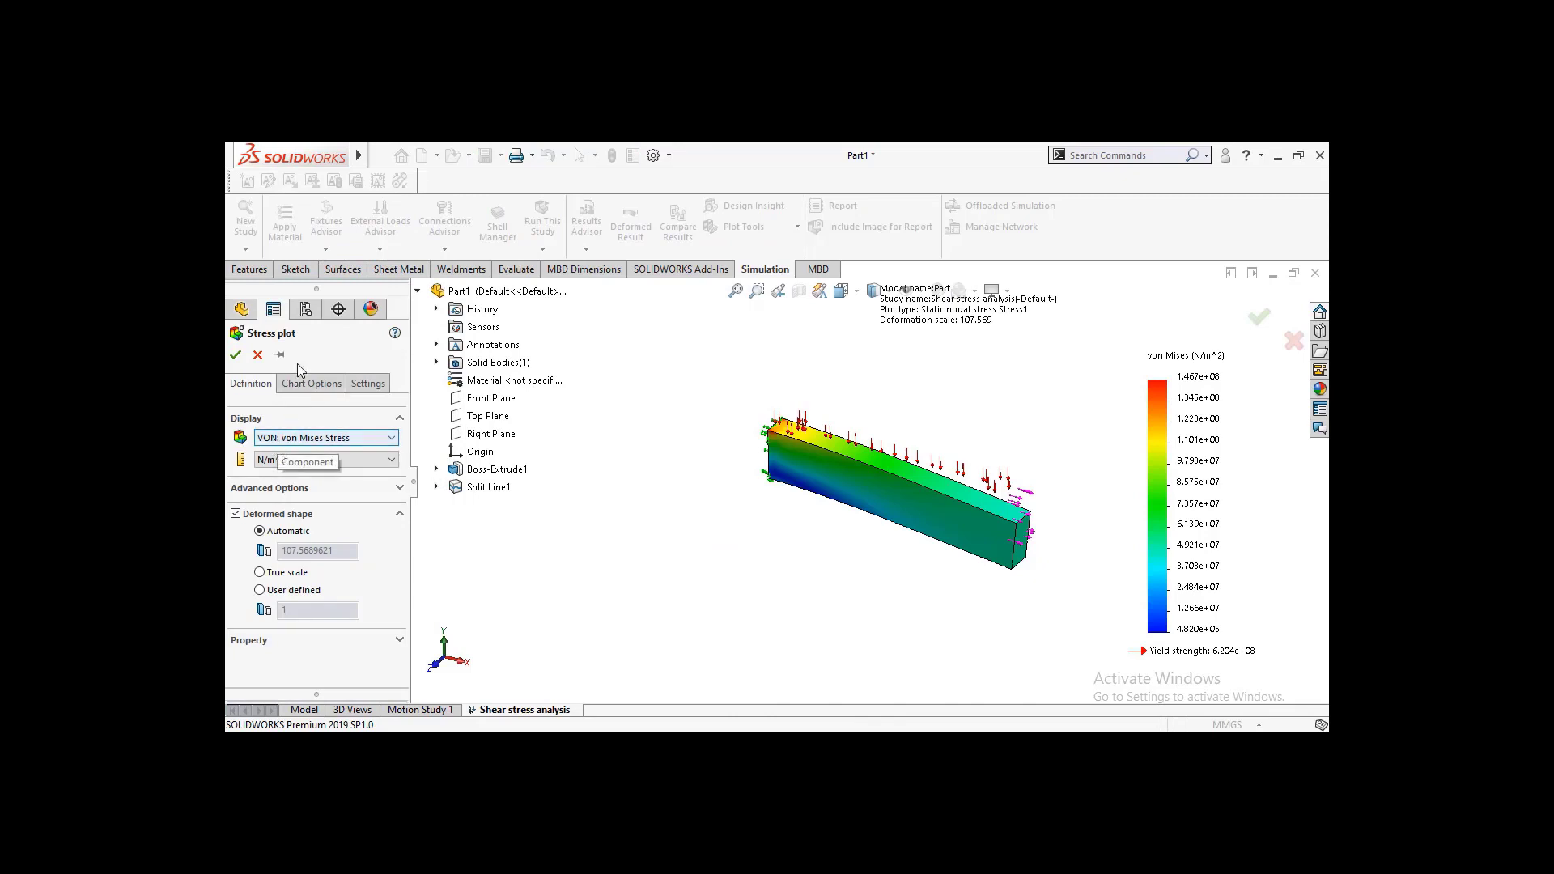
pyautogui.click(311, 438)
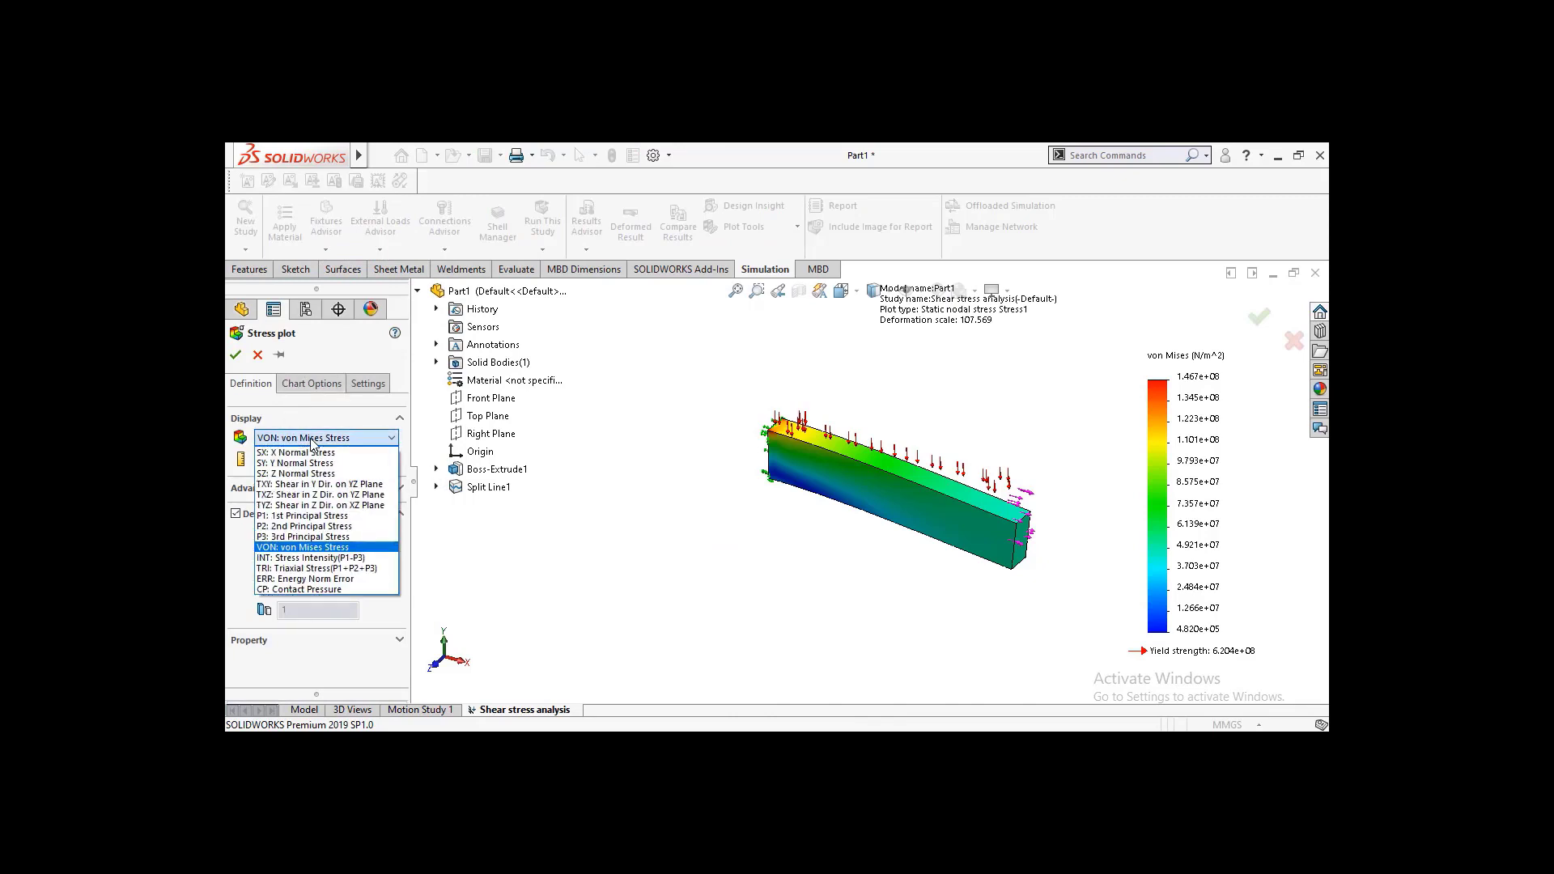
pyautogui.click(311, 484)
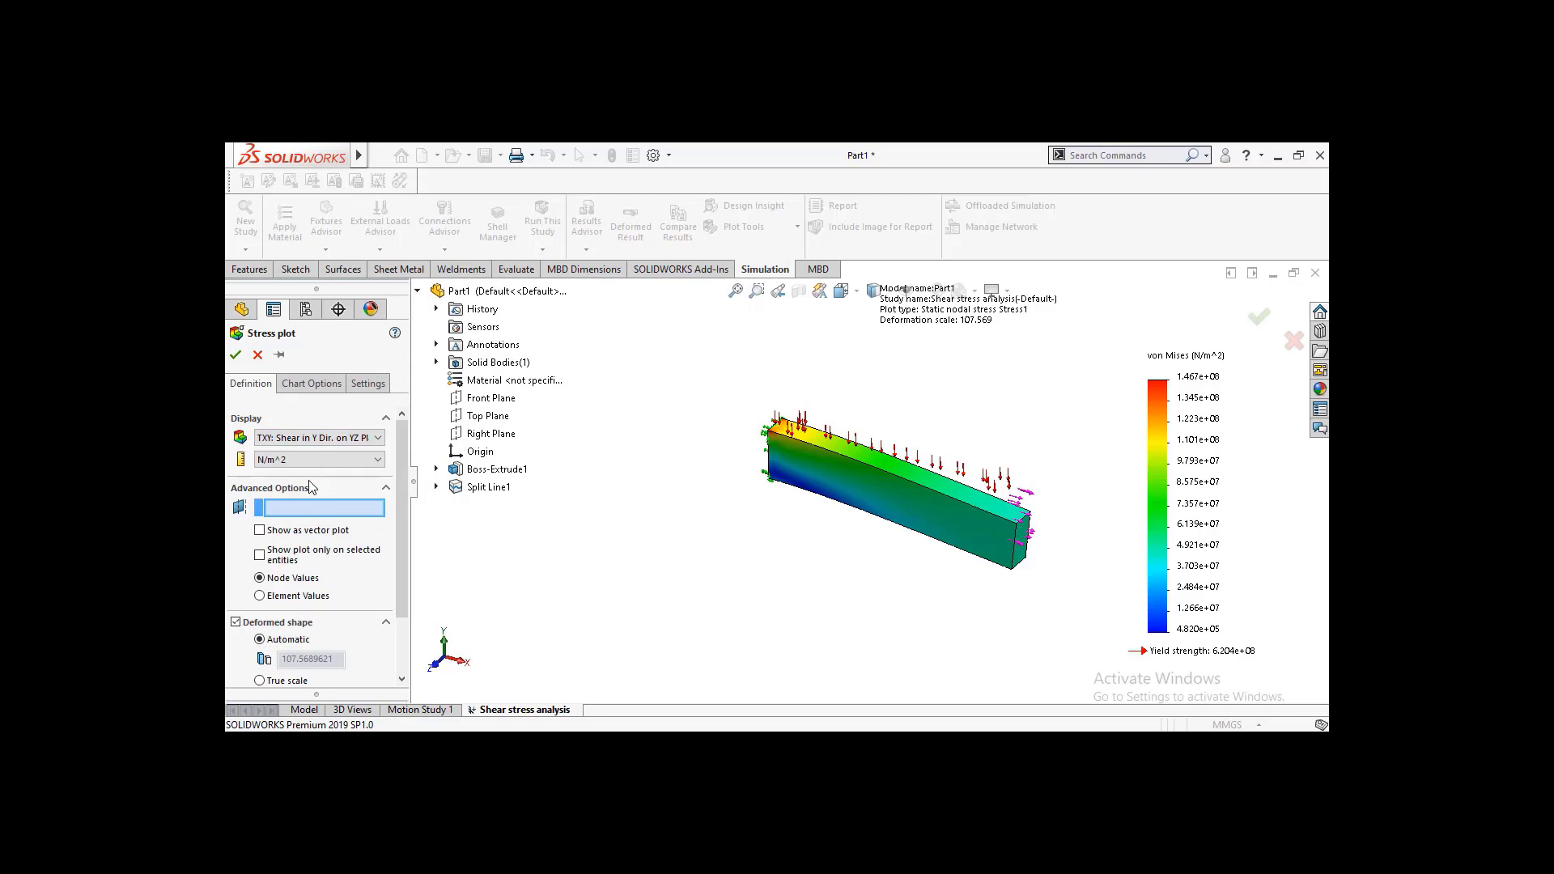
pyautogui.scroll(-2, 294, 597)
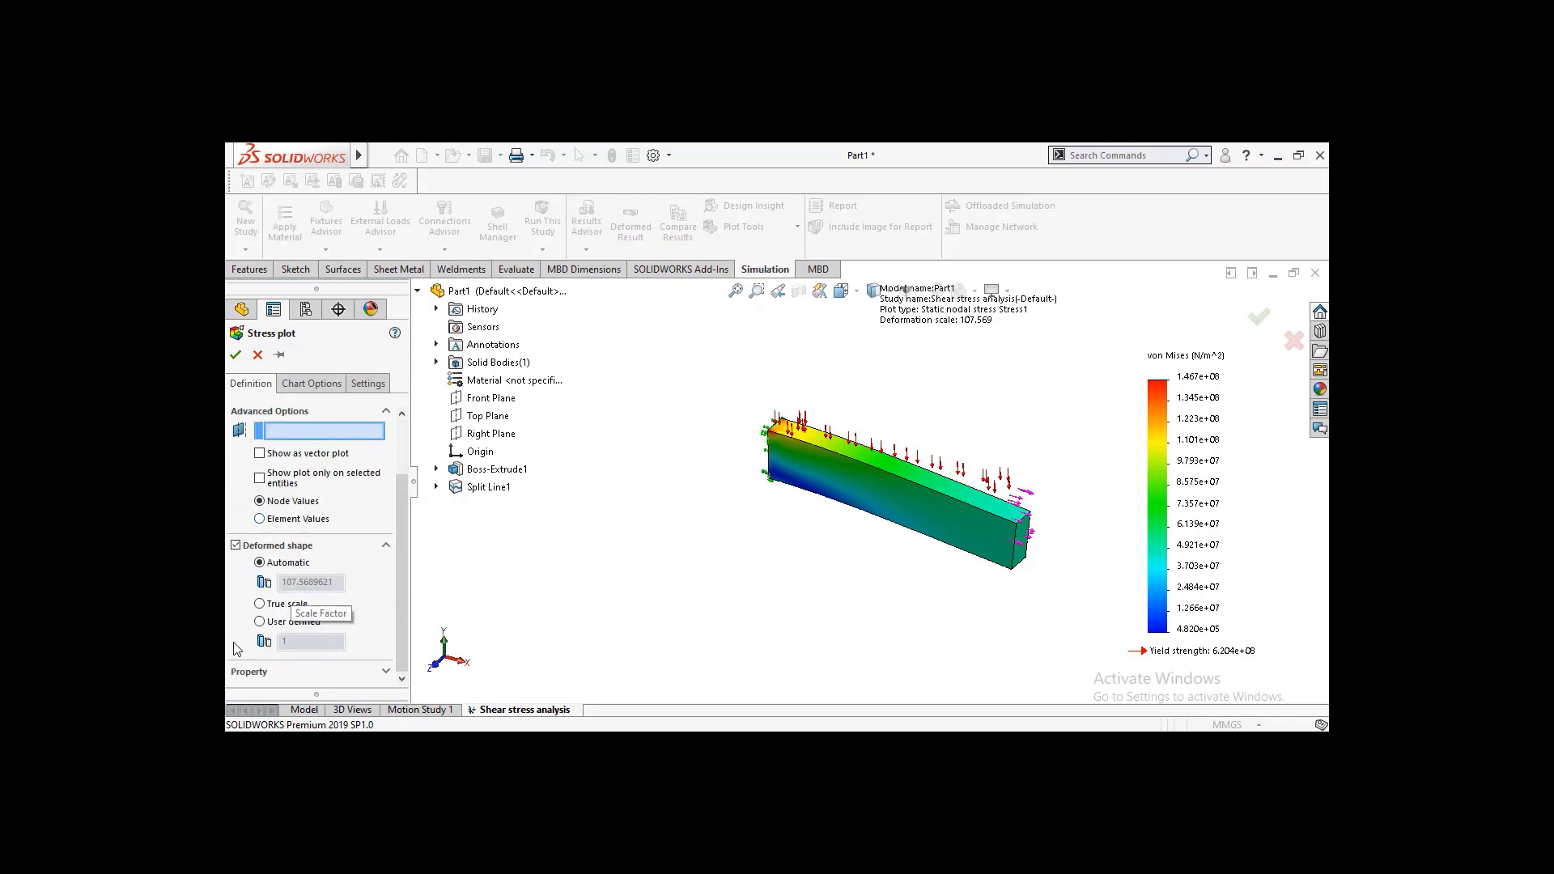
pyautogui.click(260, 604)
# Step: Set the number format of the stress plot's legend to floating
pyautogui.click(309, 385)
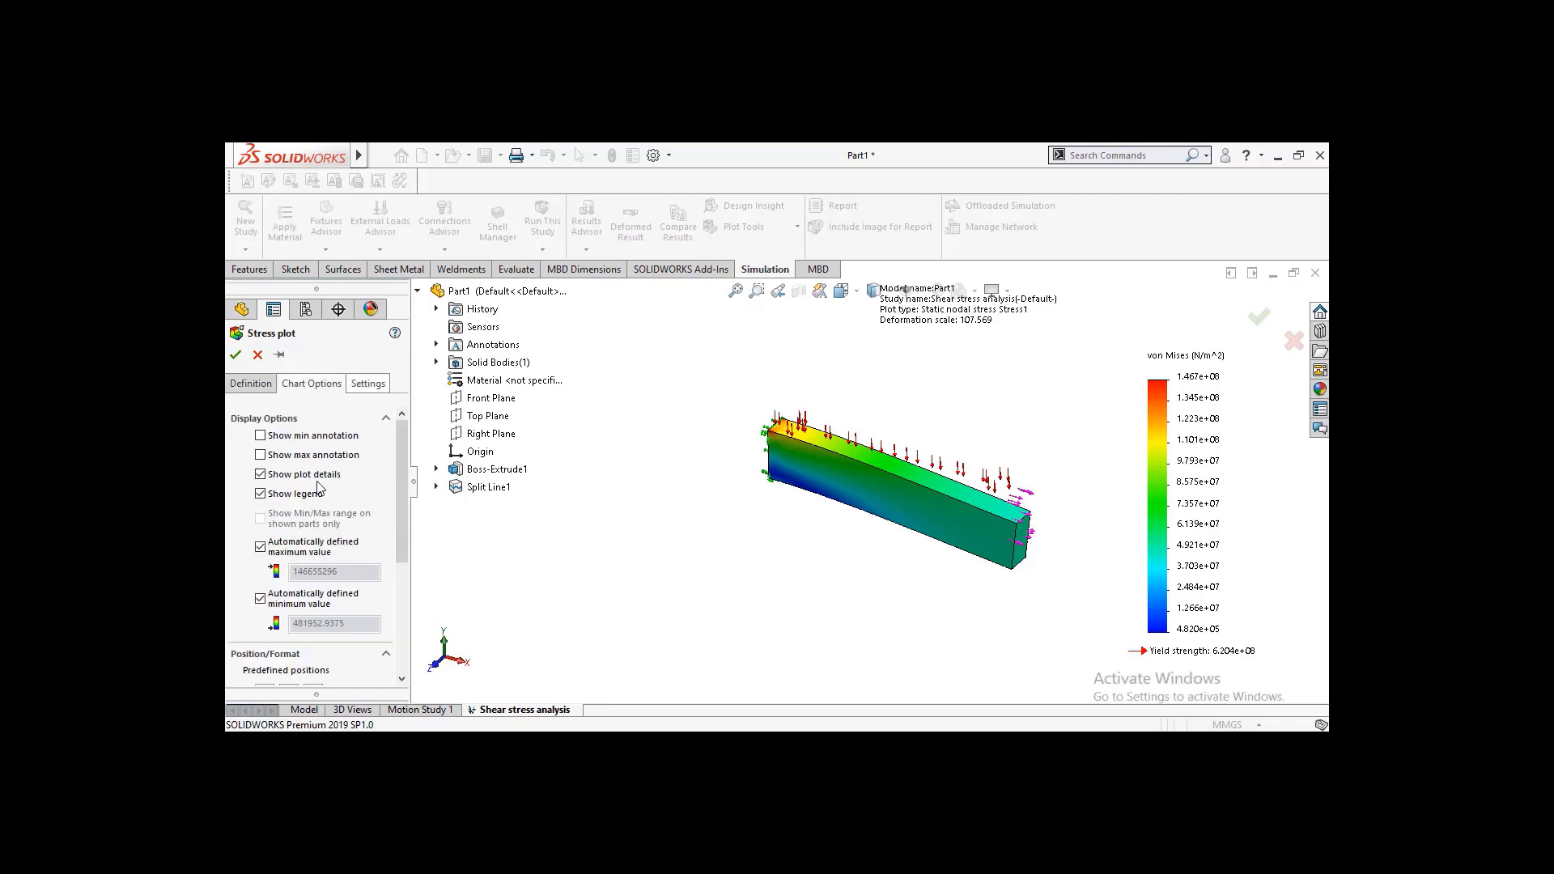
pyautogui.scroll(-5, 293, 532)
pyautogui.click(301, 576)
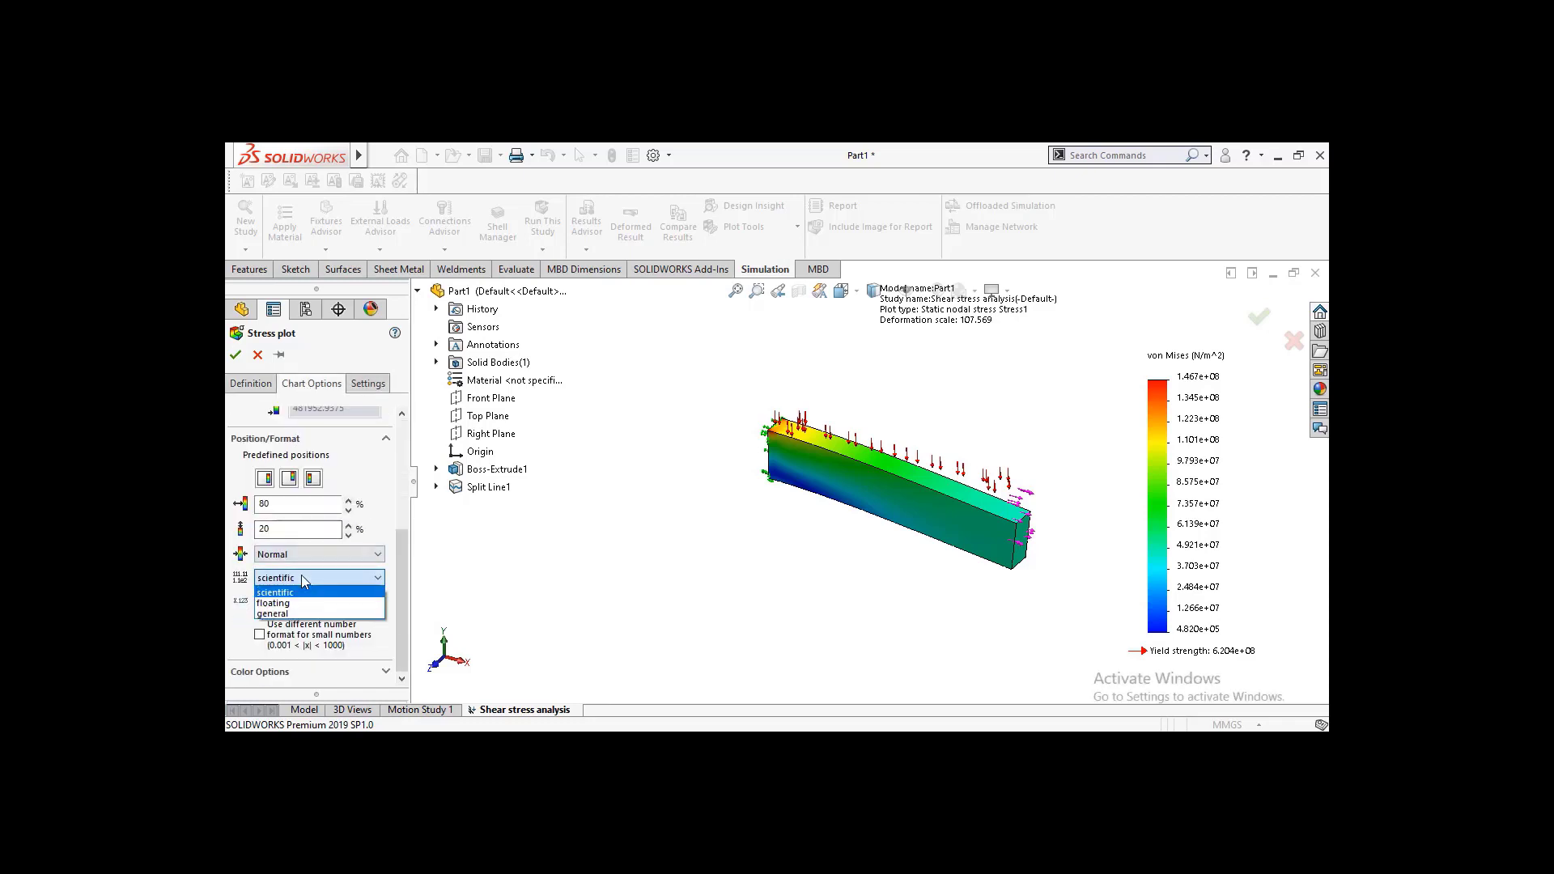
pyautogui.click(276, 603)
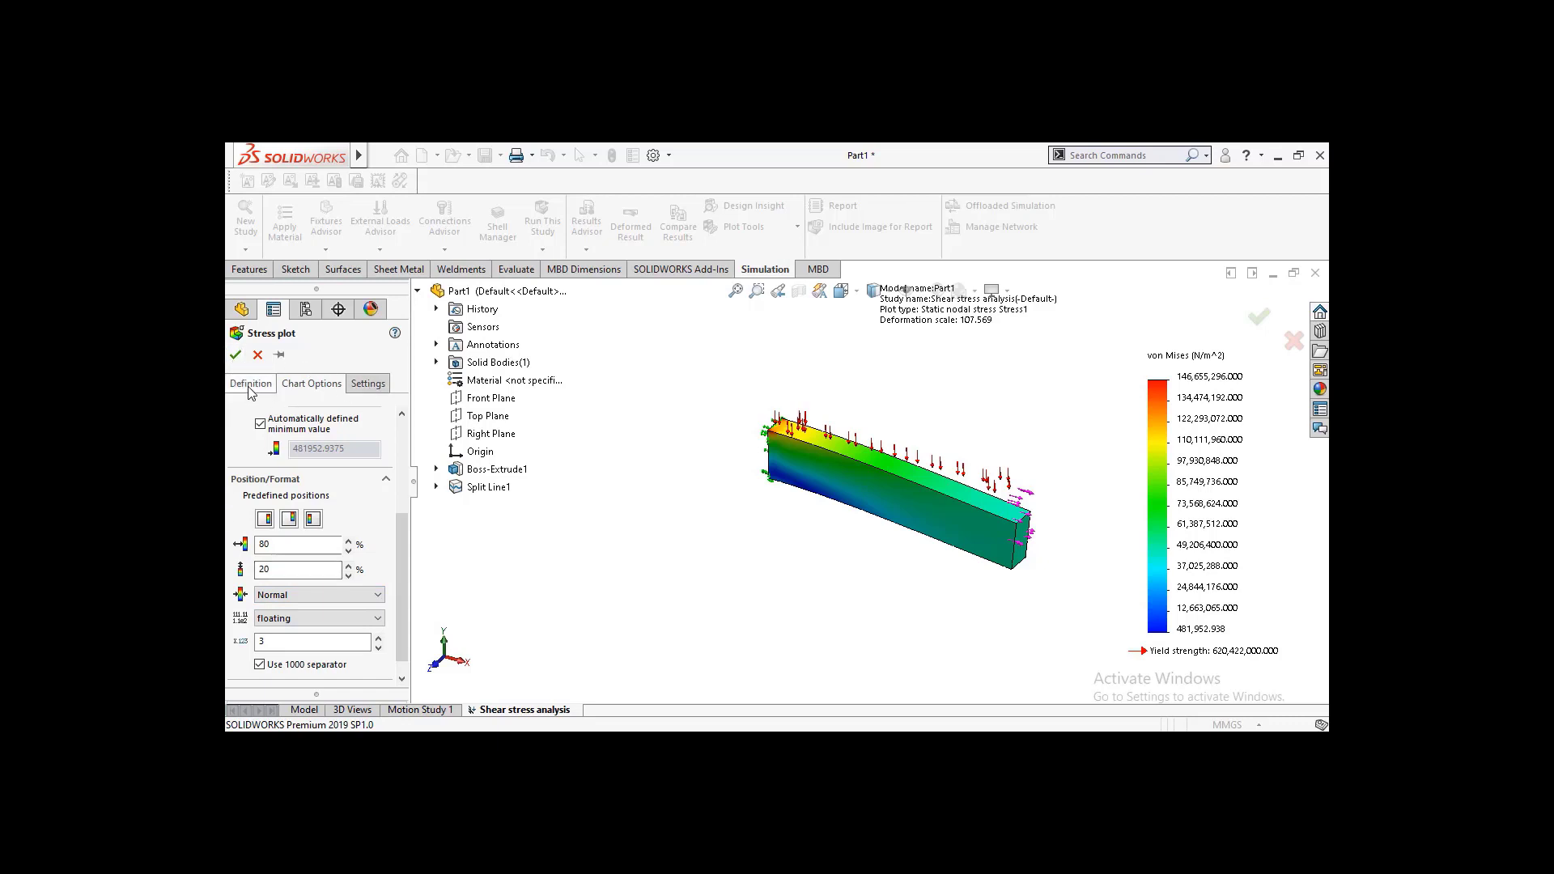
pyautogui.scroll(3, 261, 422)
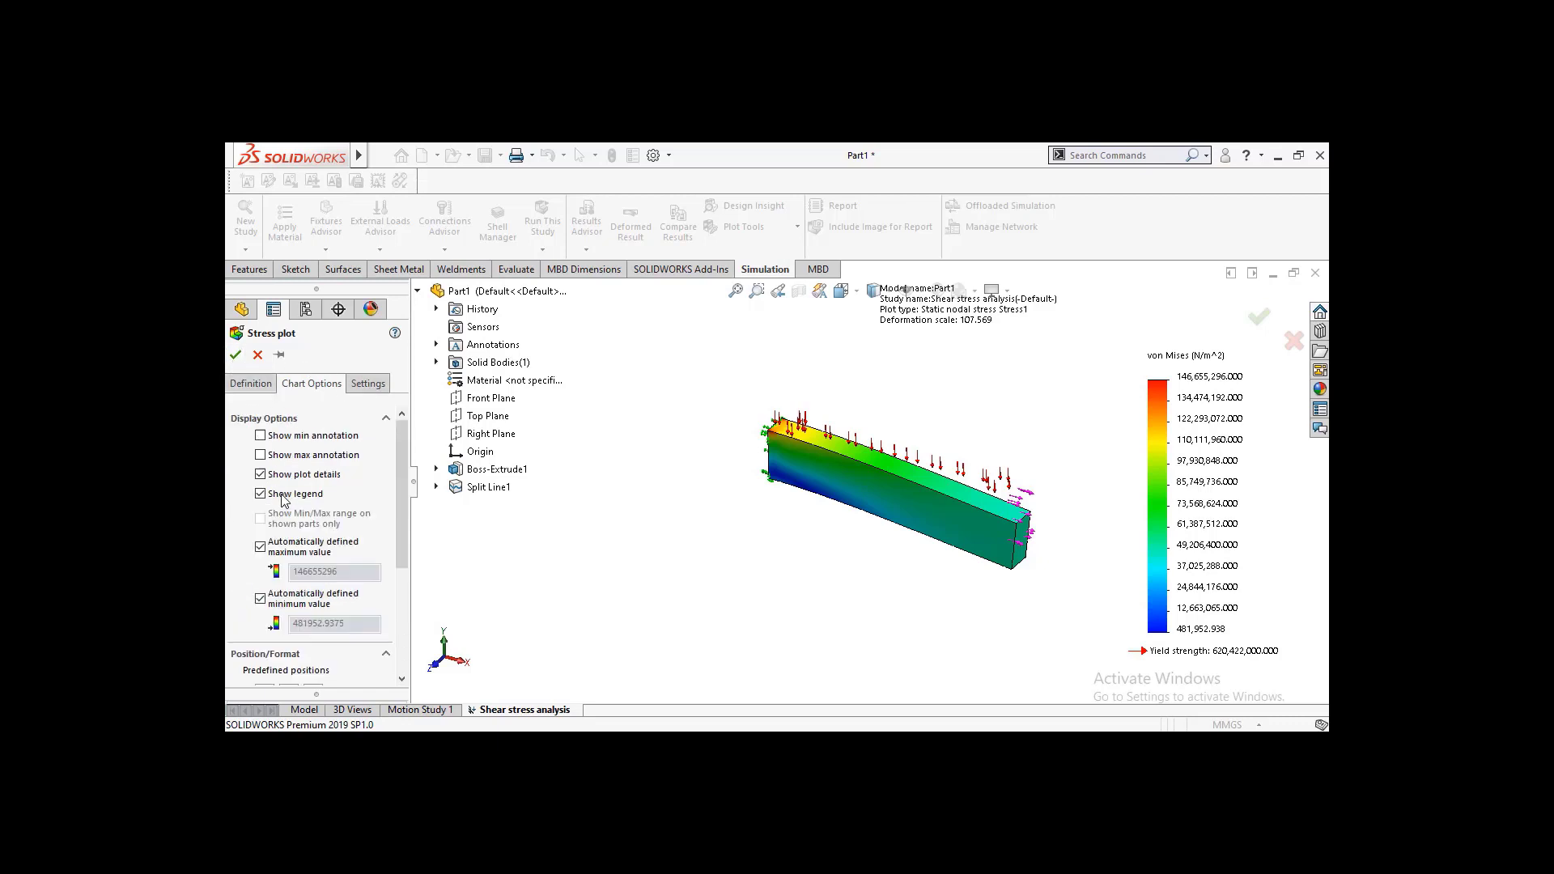
# Step: Set the TXY shear stress plot's units to N/mm^2 (MPa) and apply the plot definition
pyautogui.click(250, 387)
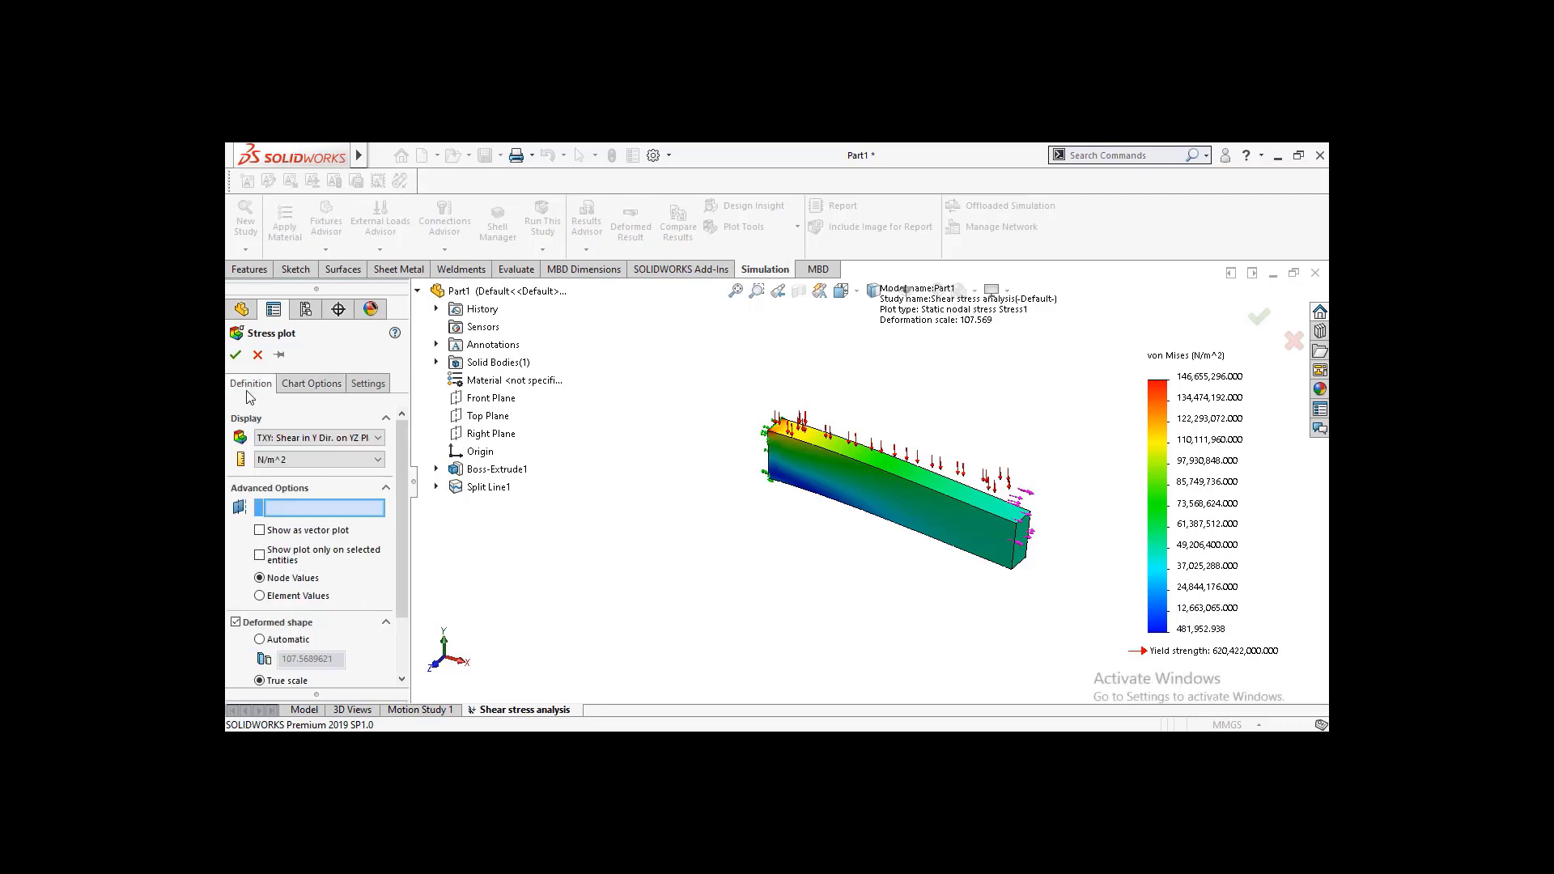
pyautogui.click(377, 461)
pyautogui.click(304, 505)
pyautogui.click(235, 355)
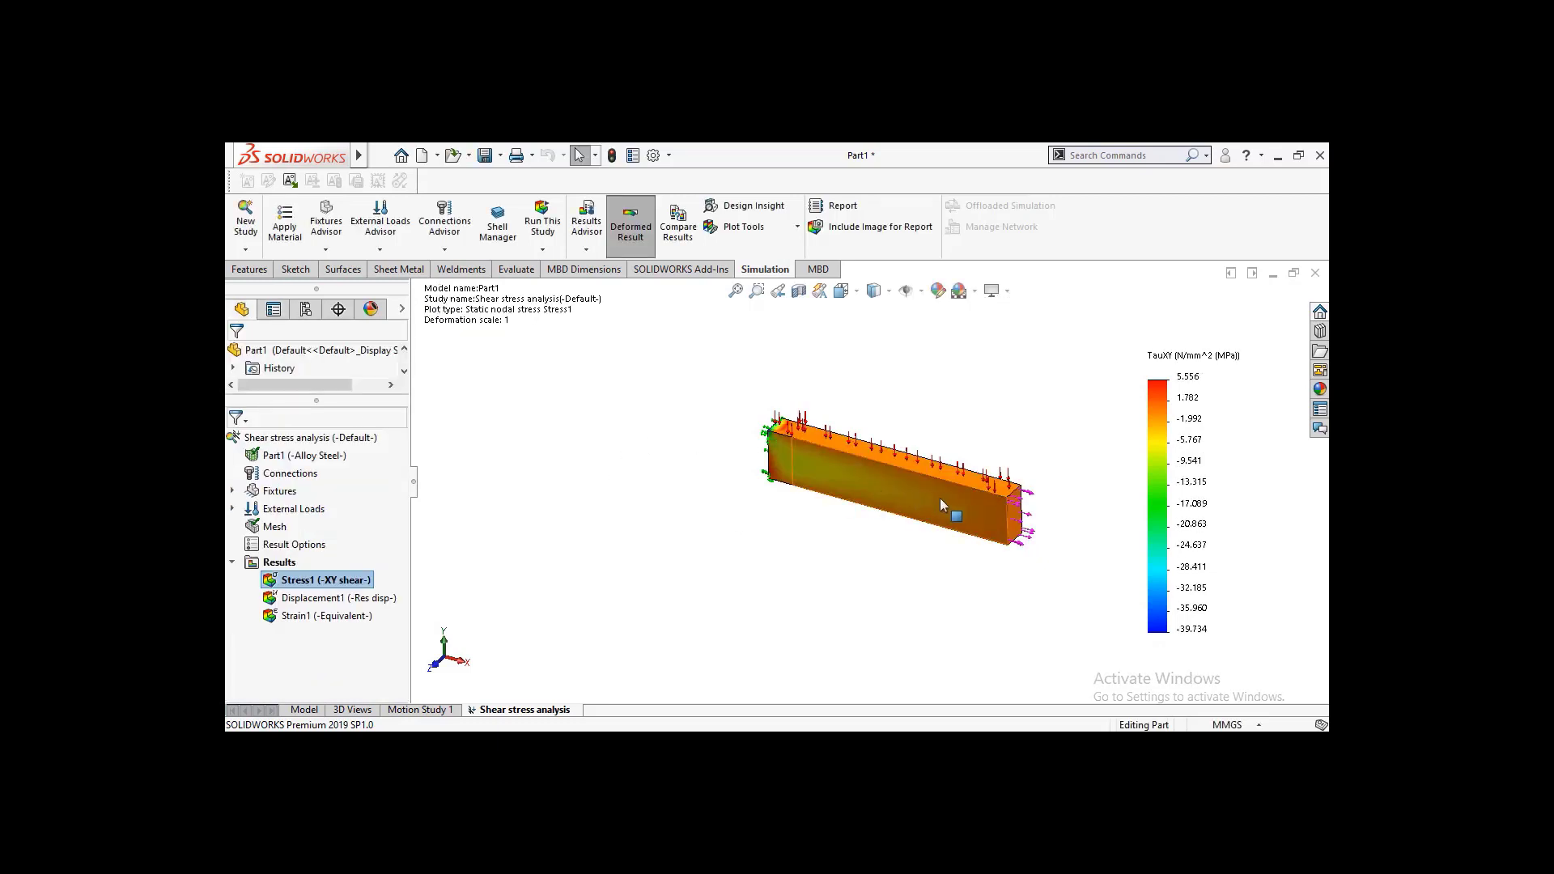
# Step: Add section clipping on the Front Plane to the shear stress plot, with the clipping display switched off
pyautogui.scroll(-2, 950, 501)
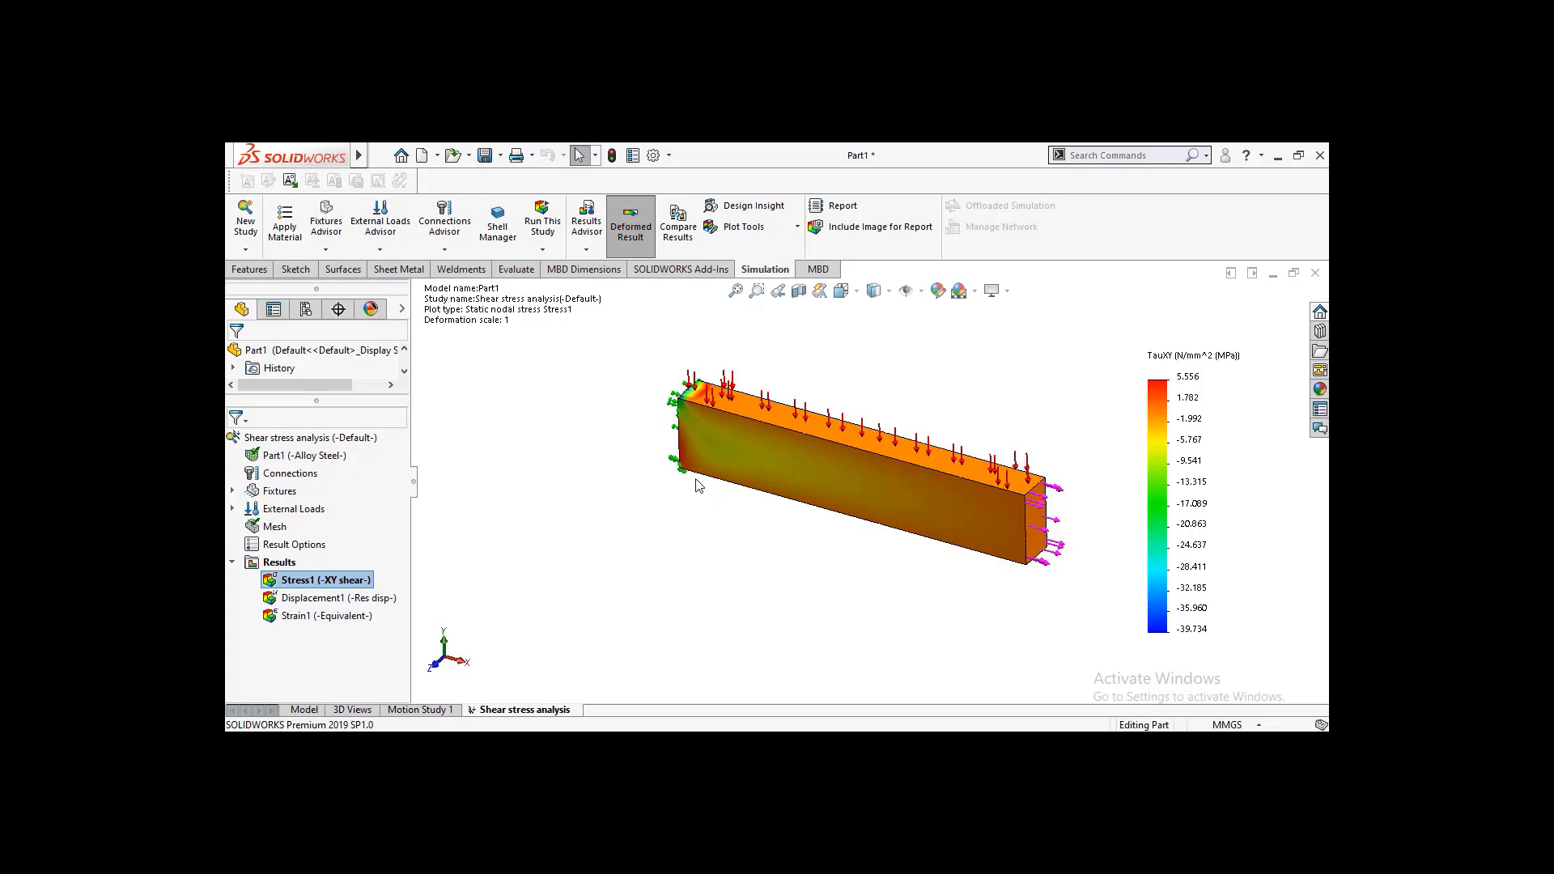
pyautogui.rightClick(350, 586)
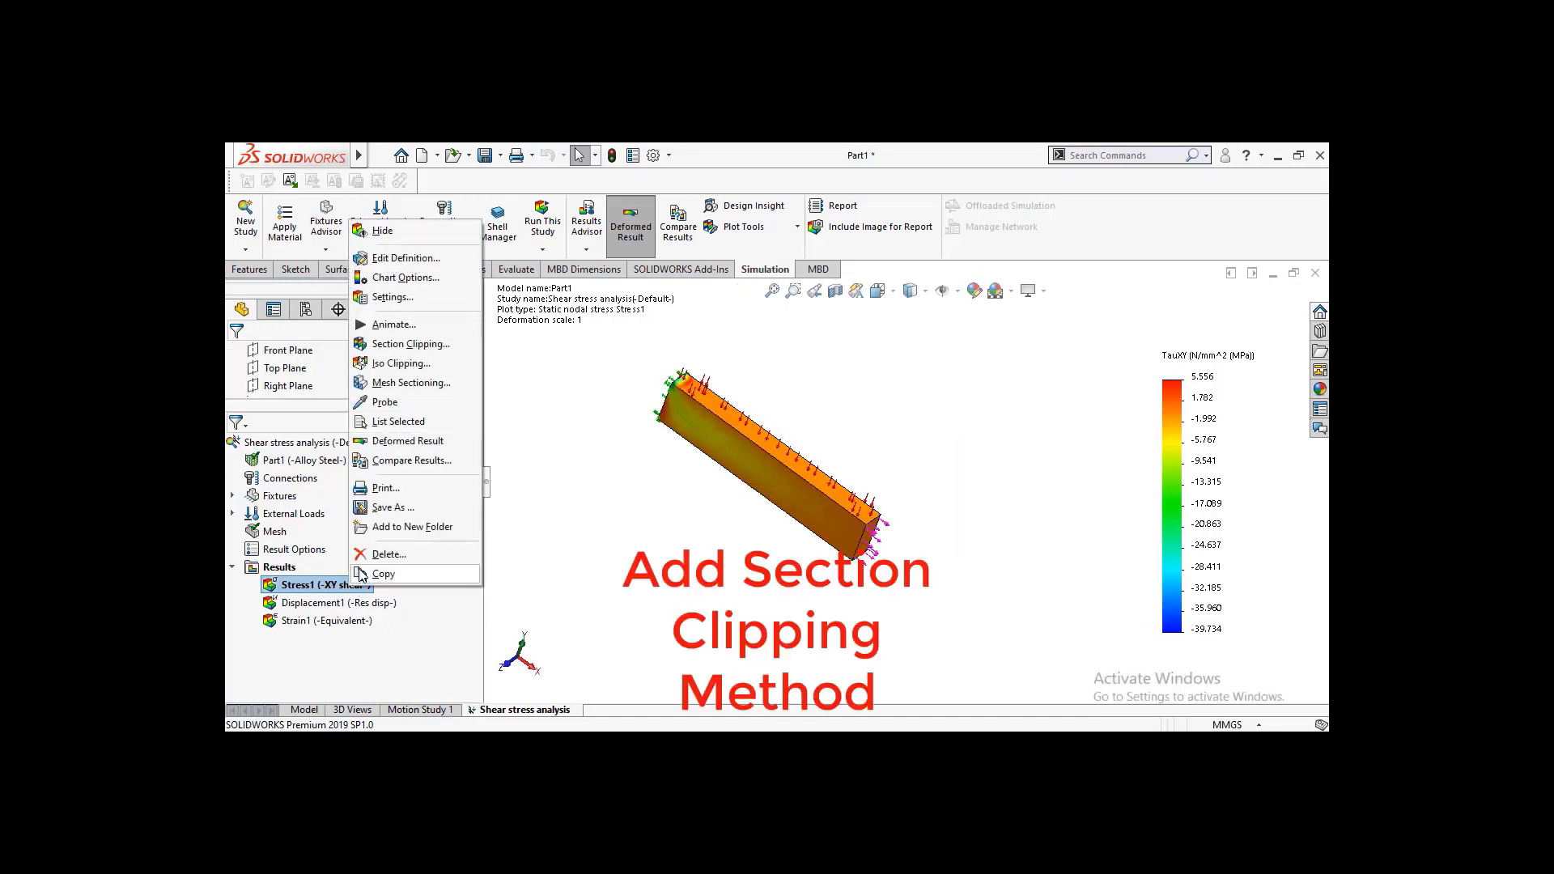
pyautogui.click(410, 344)
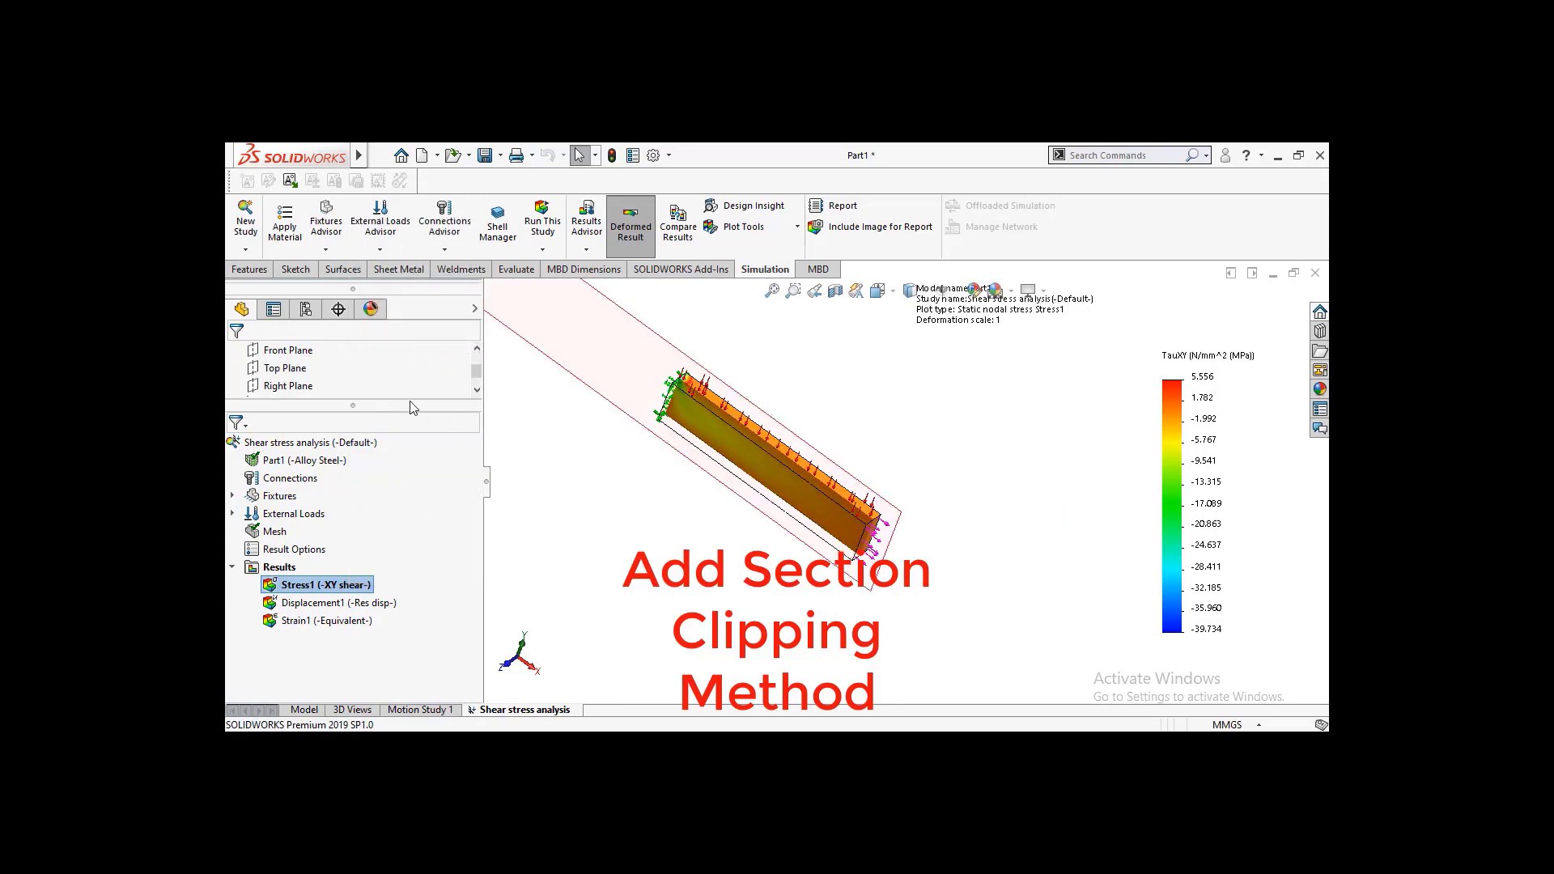
pyautogui.scroll(-2, 337, 543)
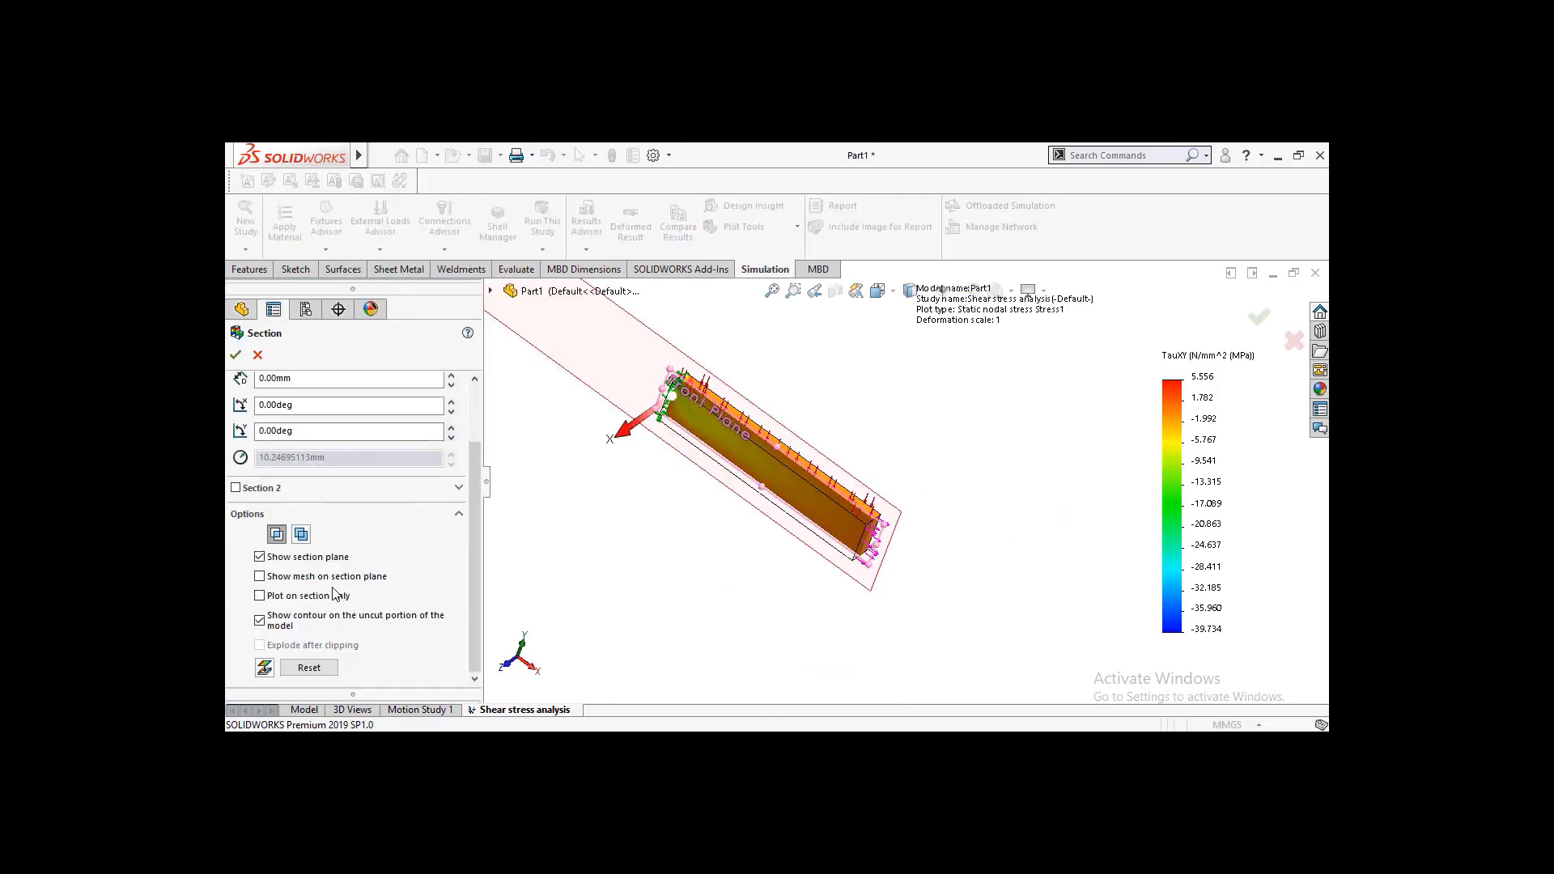
pyautogui.click(266, 667)
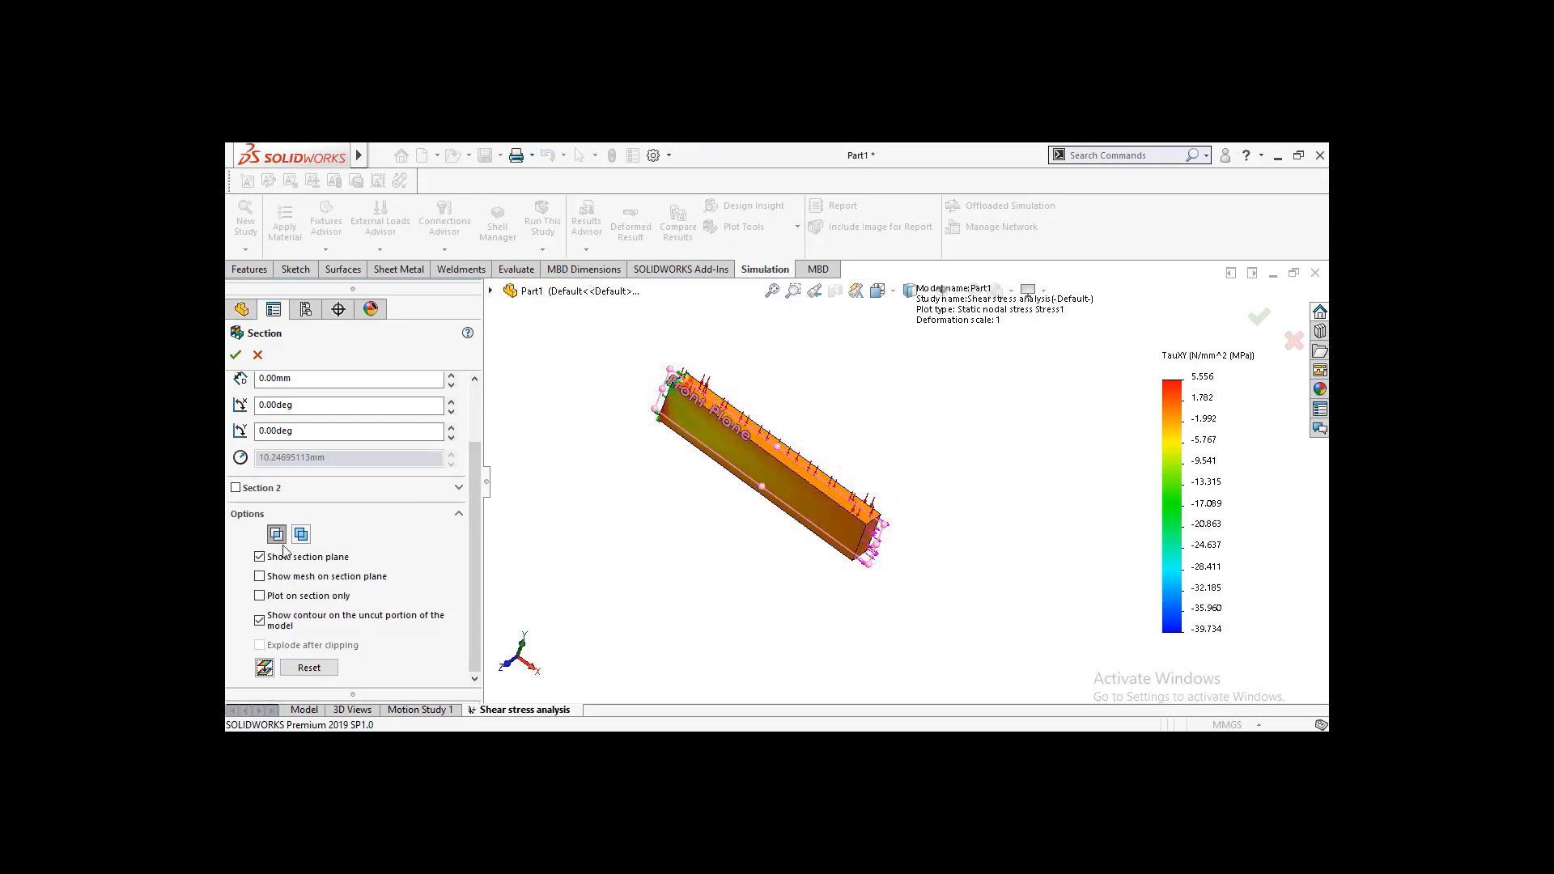
pyautogui.click(236, 356)
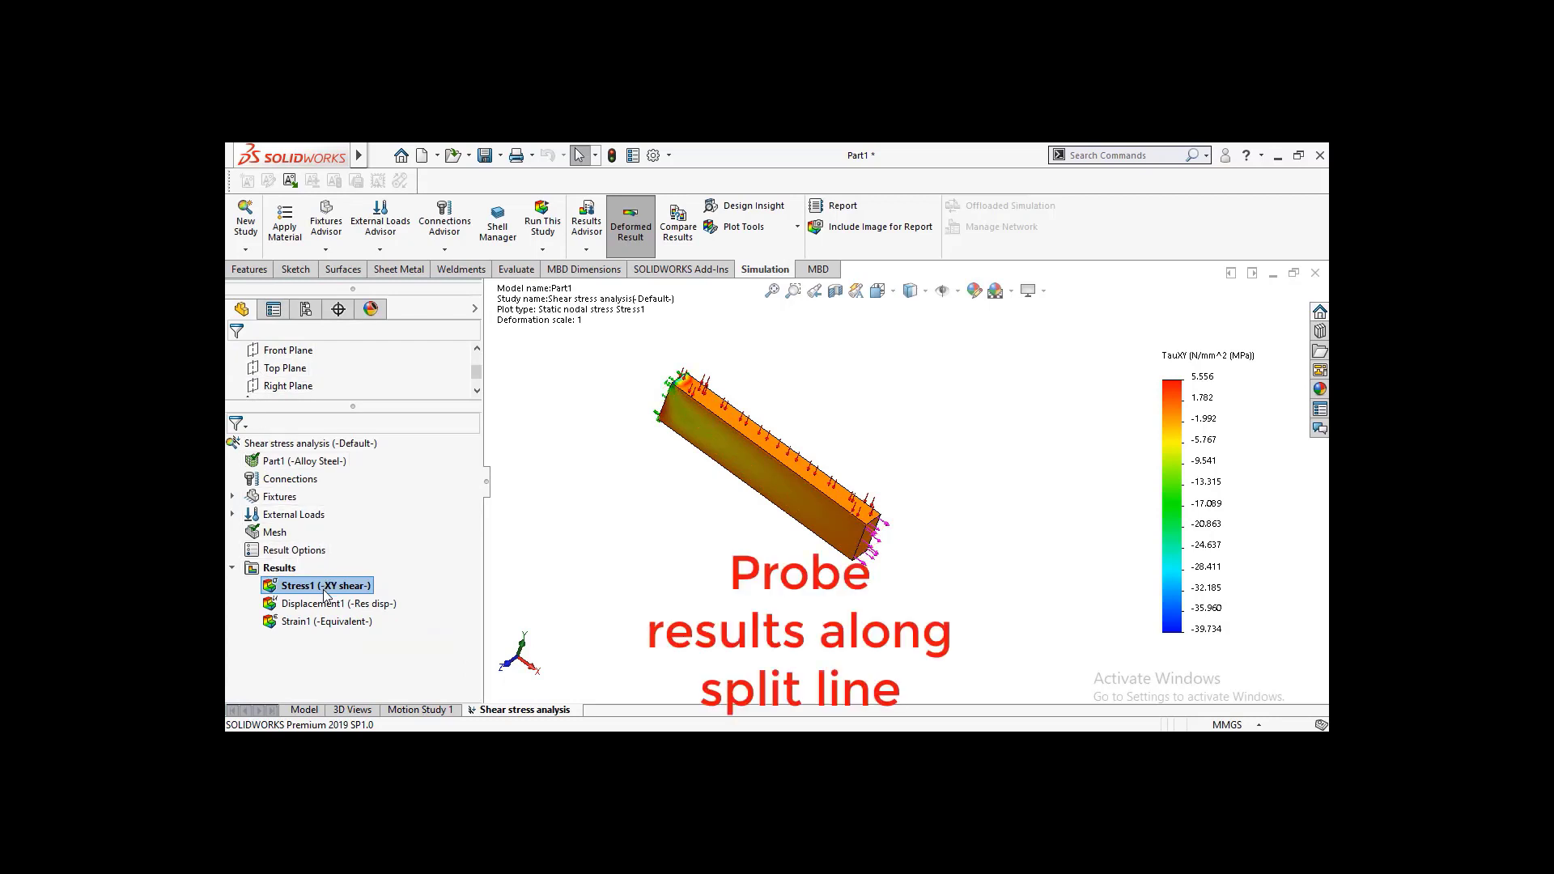
# Step: Probe the shear stress plot on selected entities, using the split line edge on the bar's long side face
pyautogui.rightClick(326, 586)
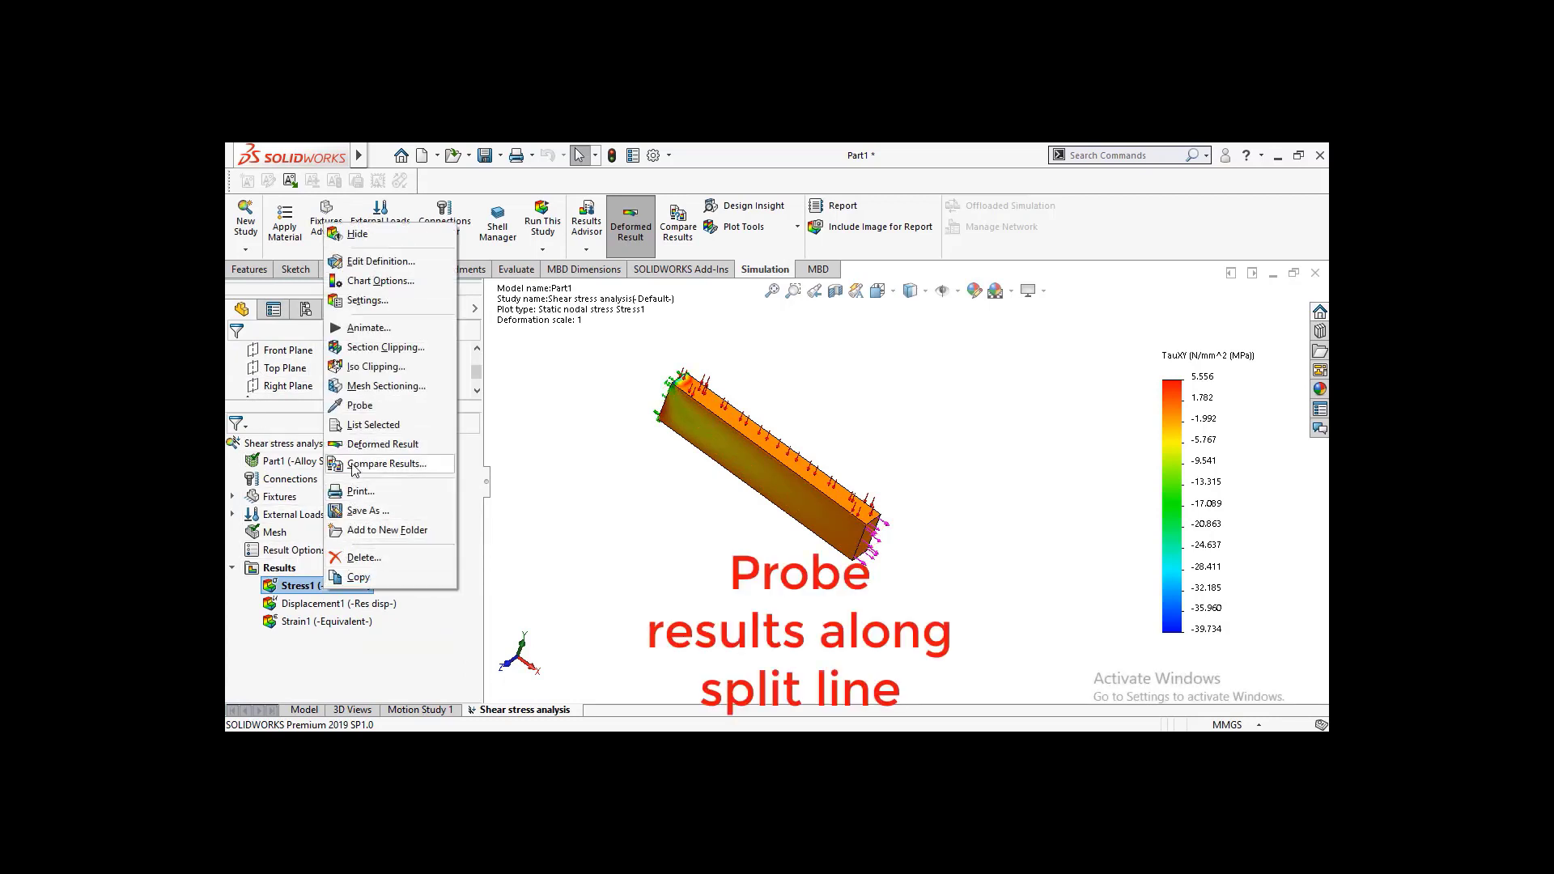
pyautogui.click(357, 406)
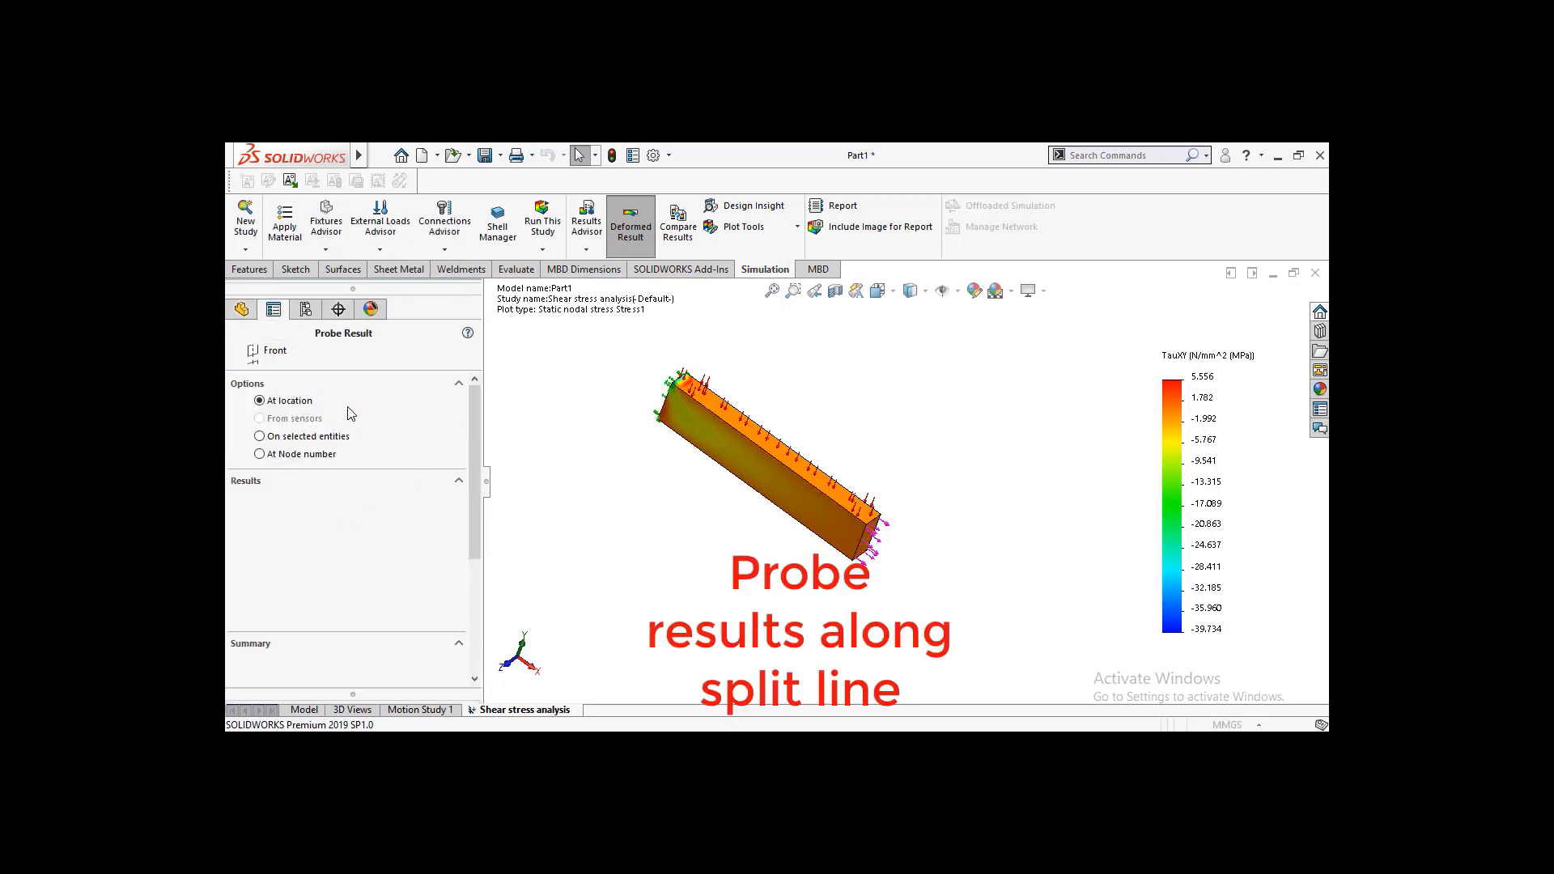
pyautogui.click(270, 438)
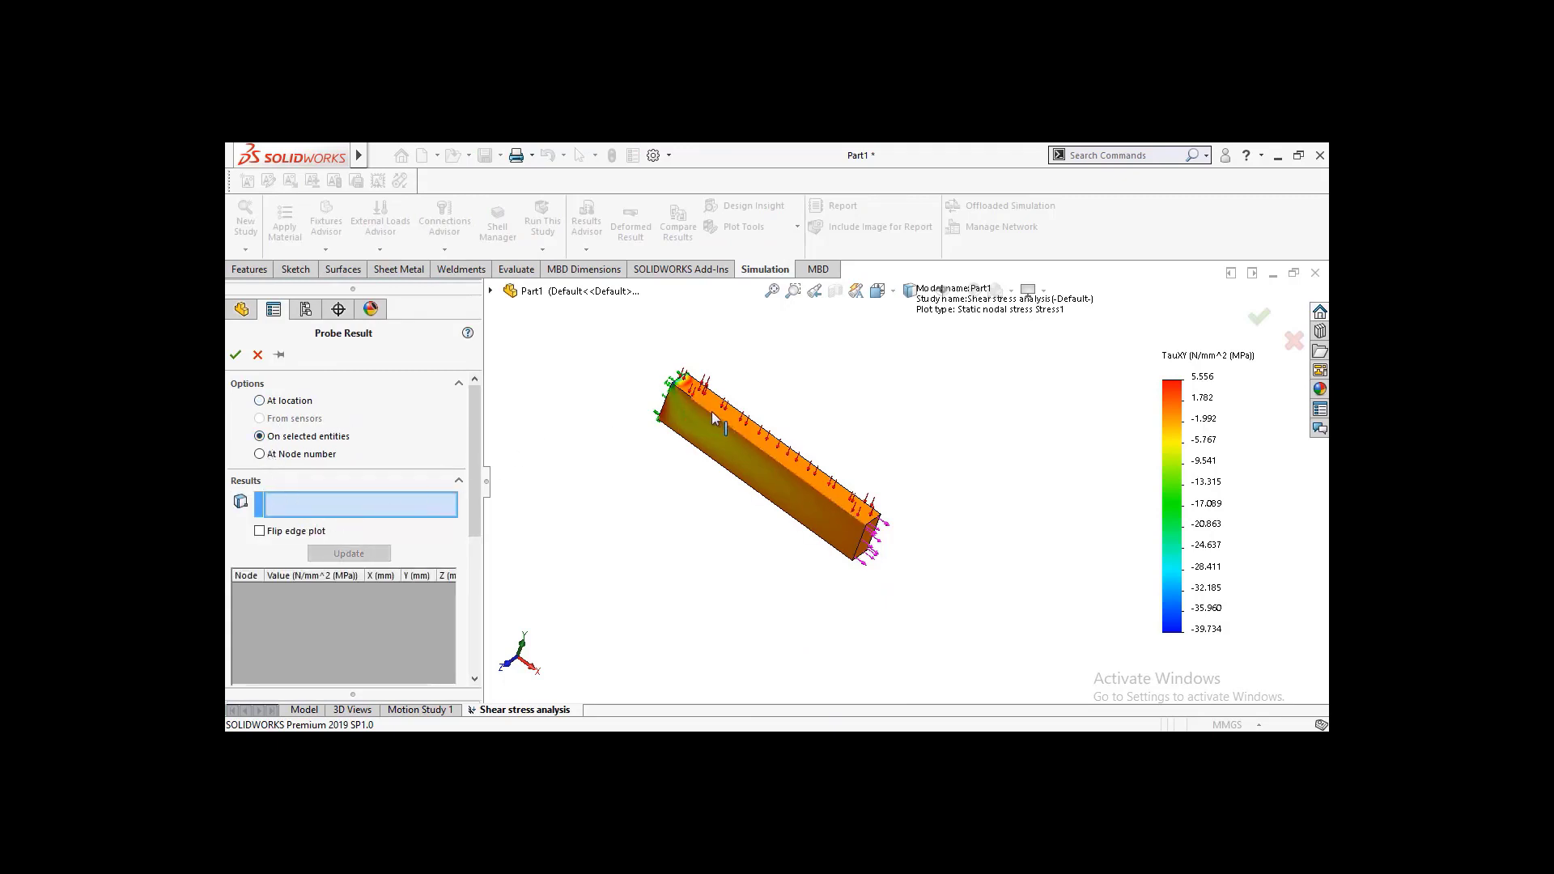
pyautogui.click(686, 414)
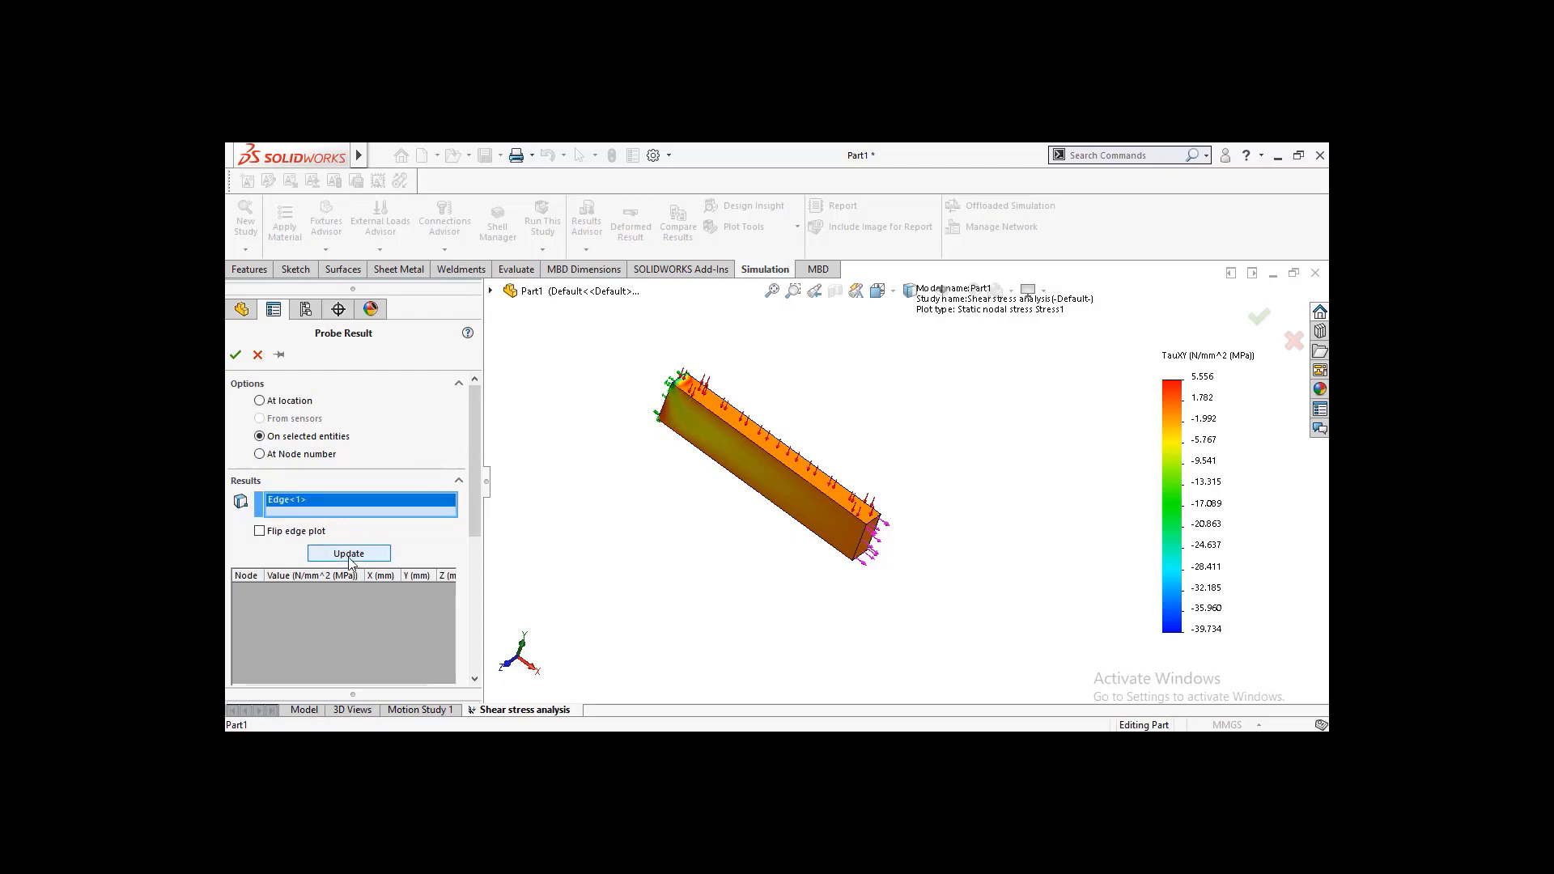
pyautogui.click(349, 557)
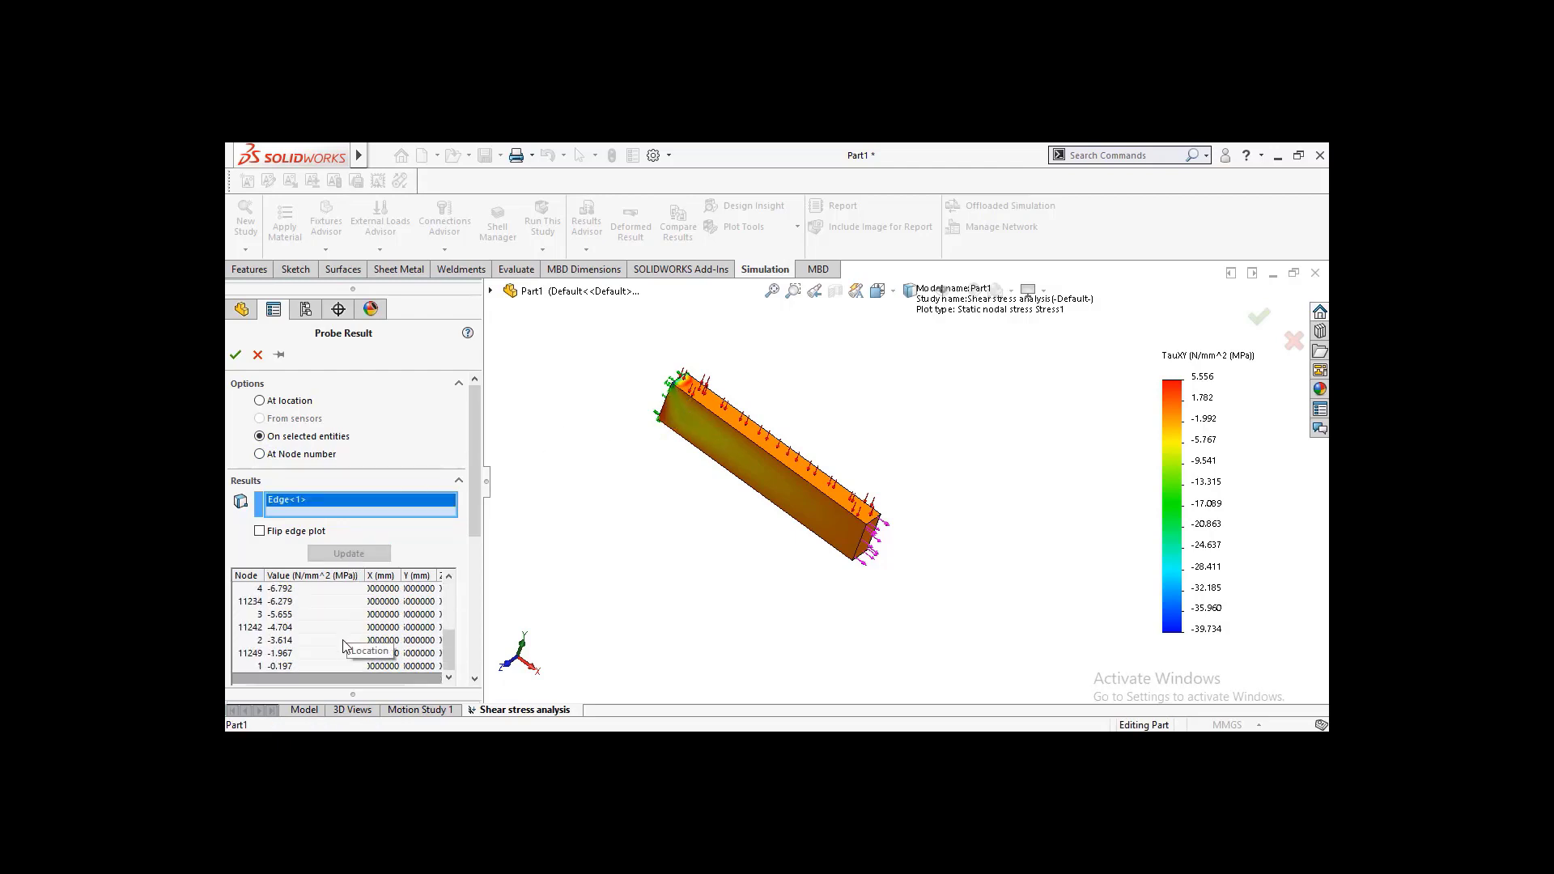
# Step: Review the probed nodal shear stresses and plot them along the split line edge
pyautogui.moveTo(476, 508); pyautogui.dragTo(469, 582)
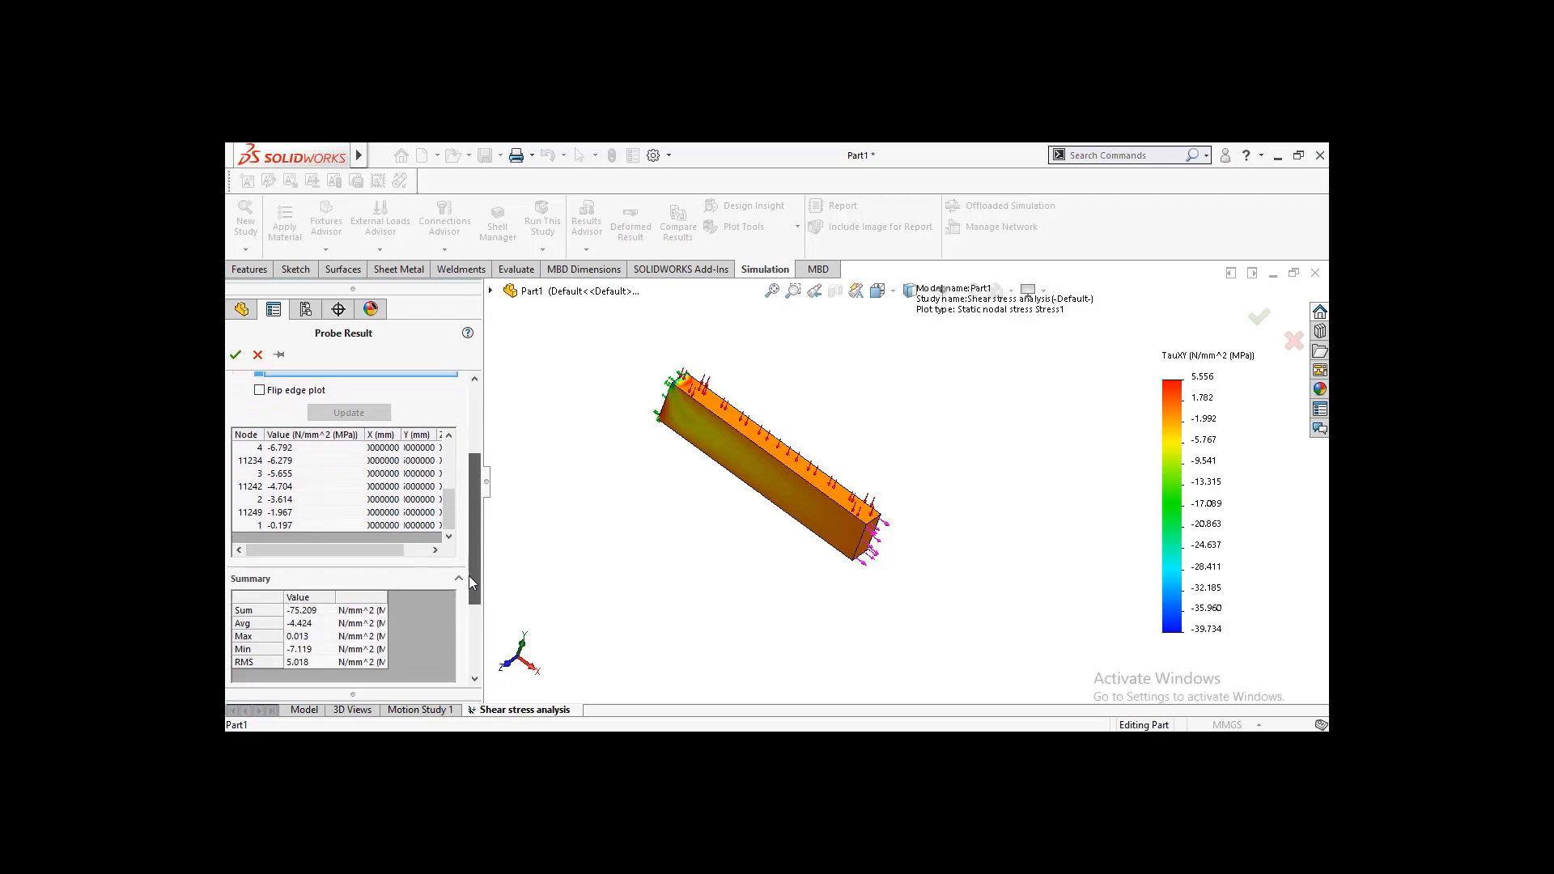
pyautogui.scroll(4, 314, 510)
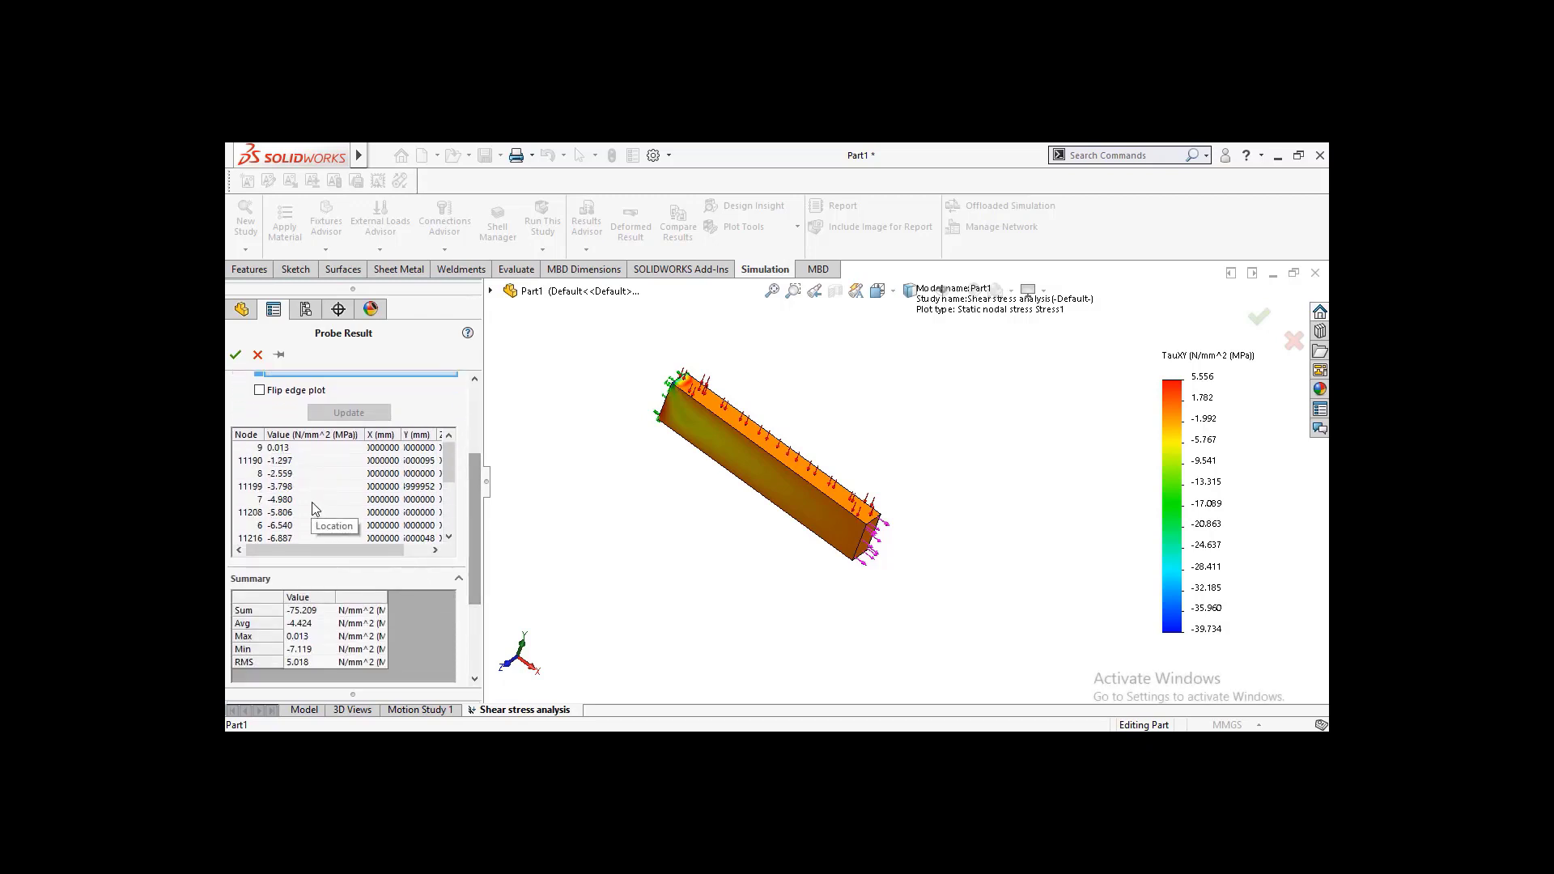
pyautogui.scroll(-1, 308, 500)
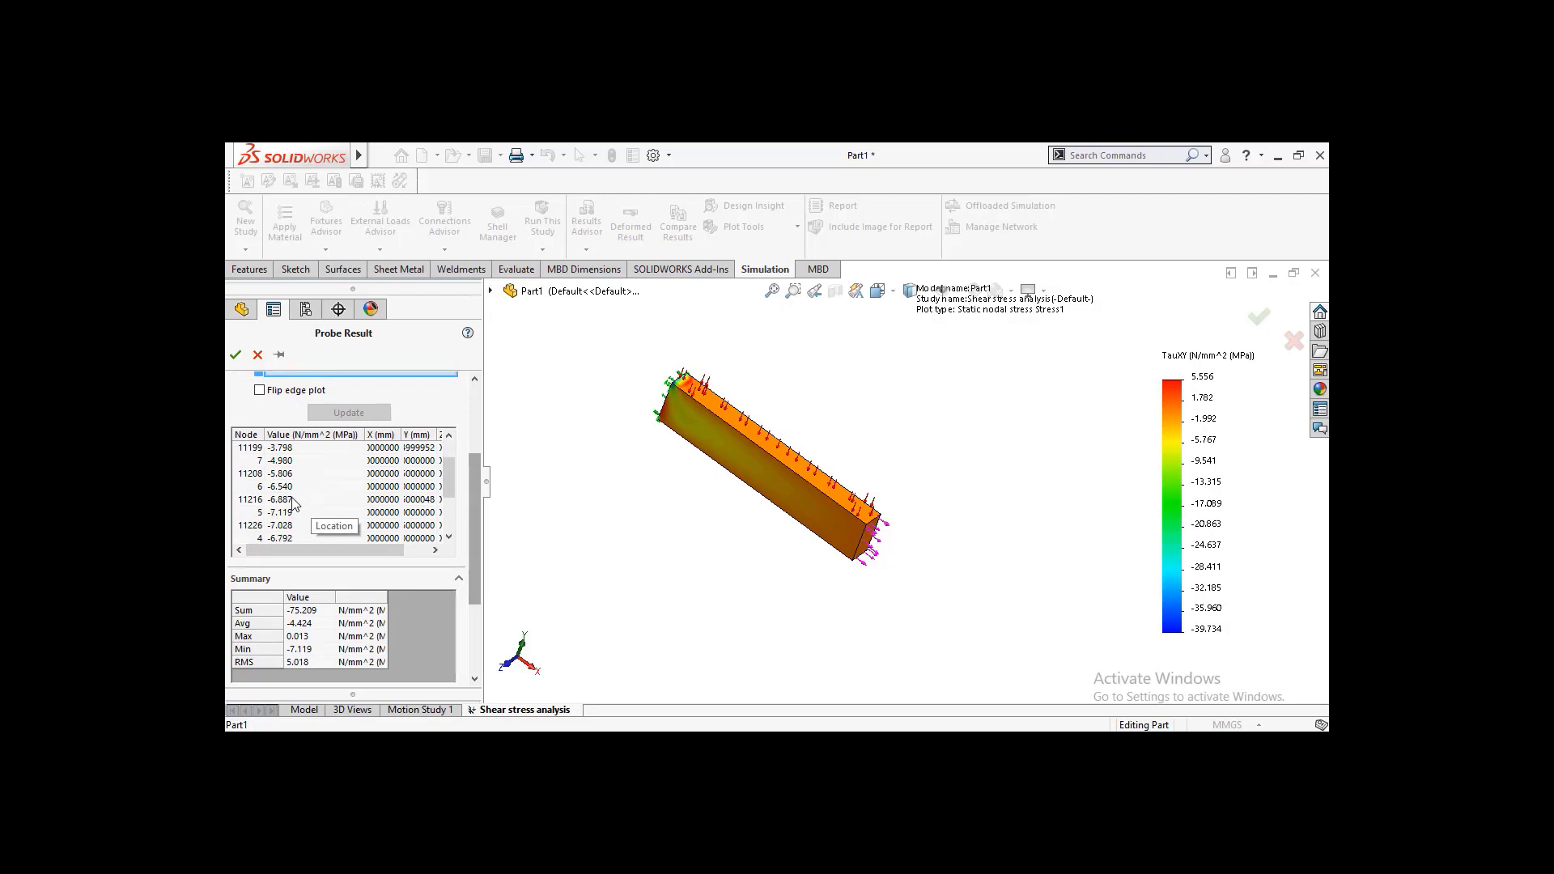
pyautogui.scroll(-1, 312, 522)
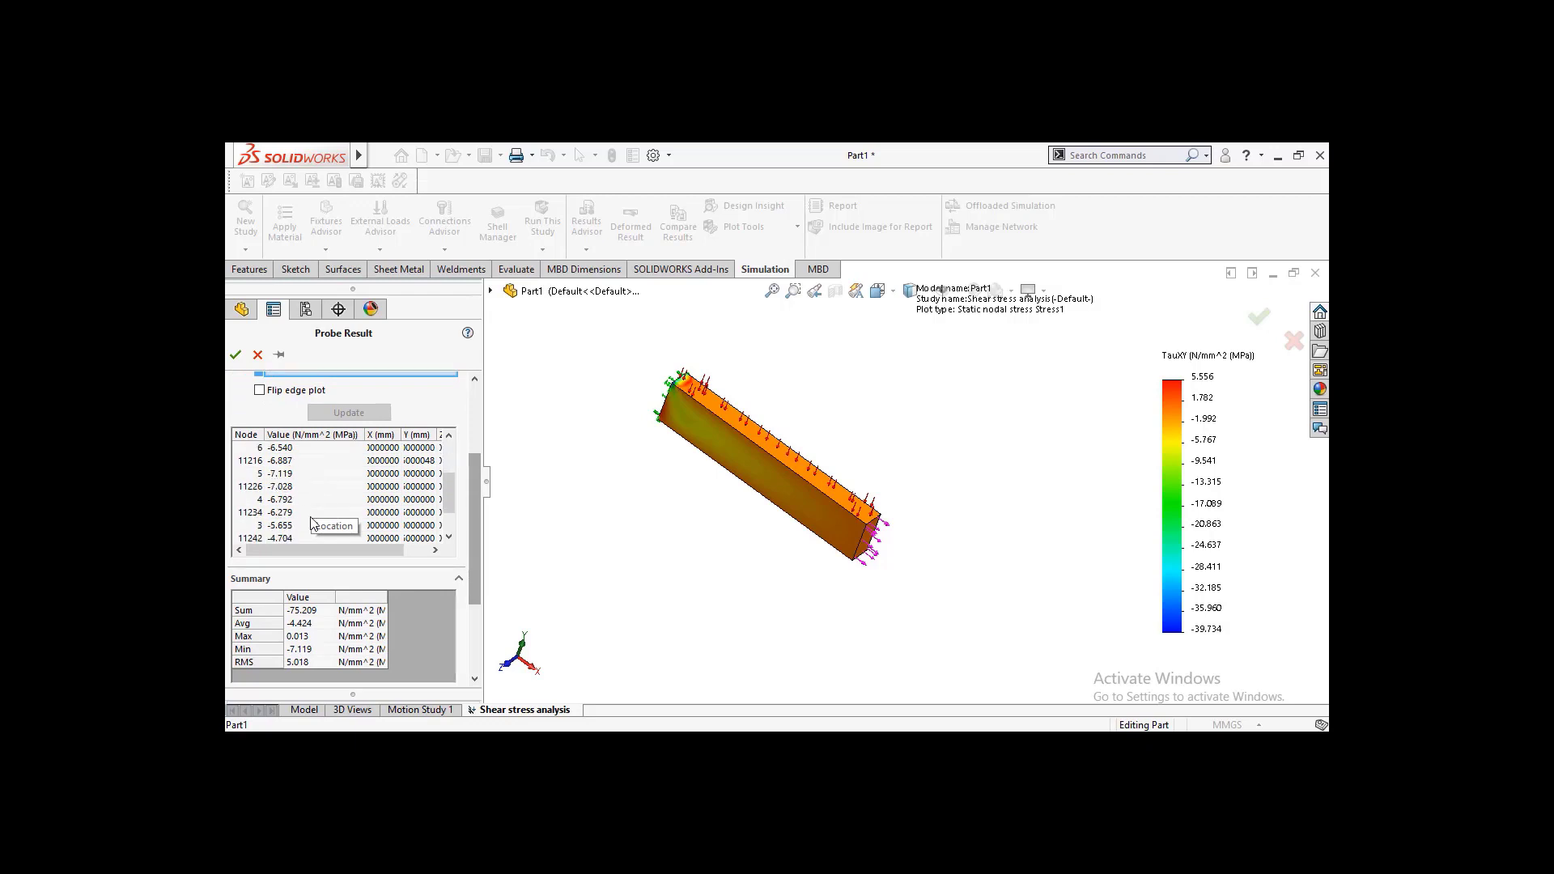
pyautogui.scroll(-2, 313, 522)
pyautogui.scroll(-3, 300, 581)
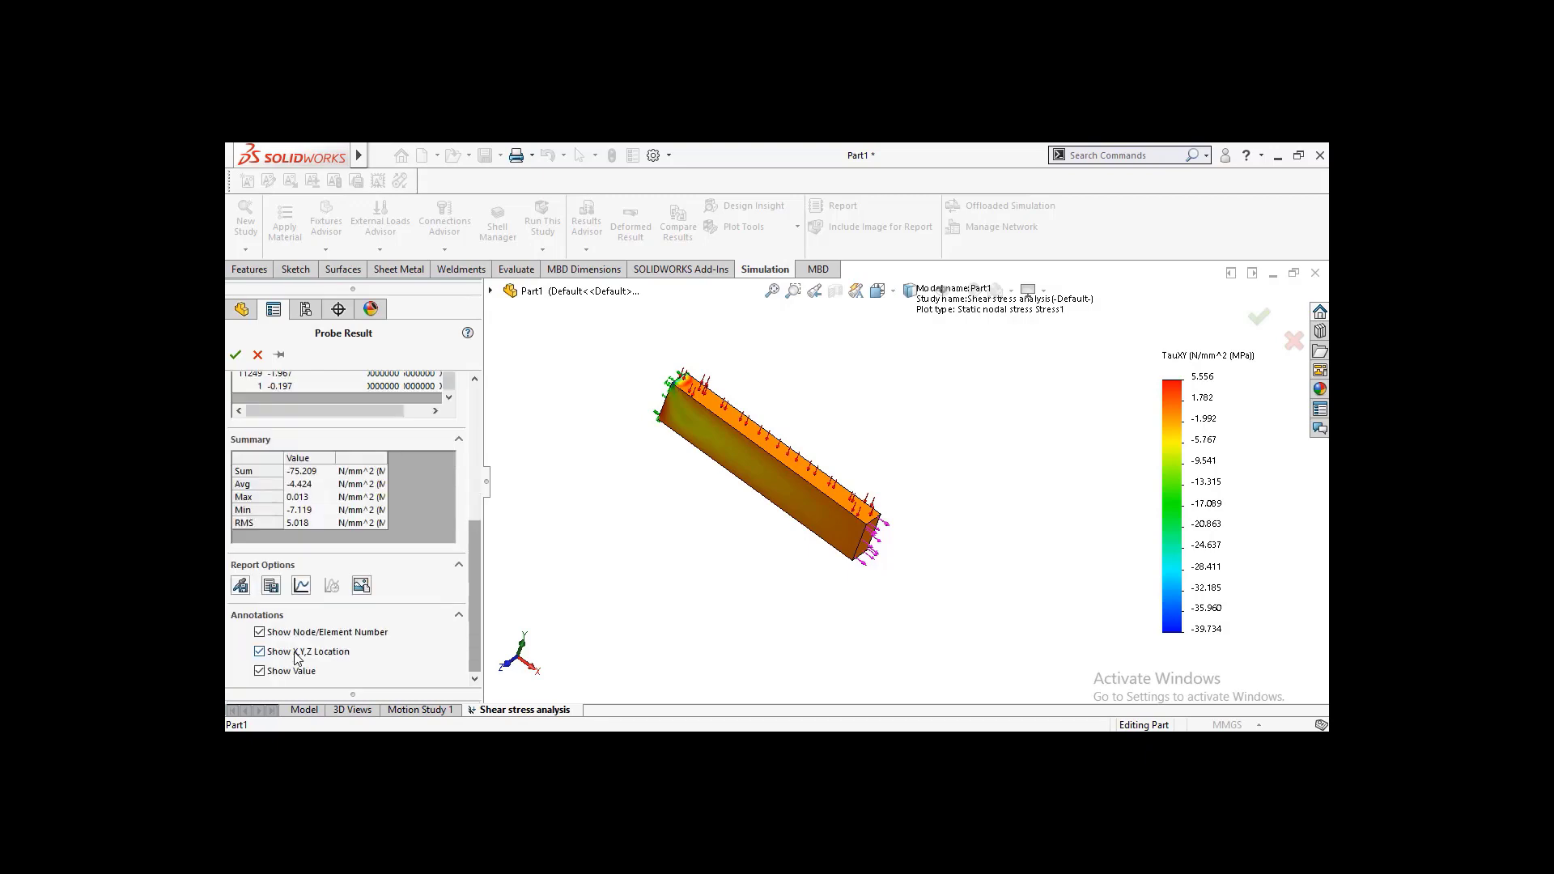
pyautogui.click(302, 585)
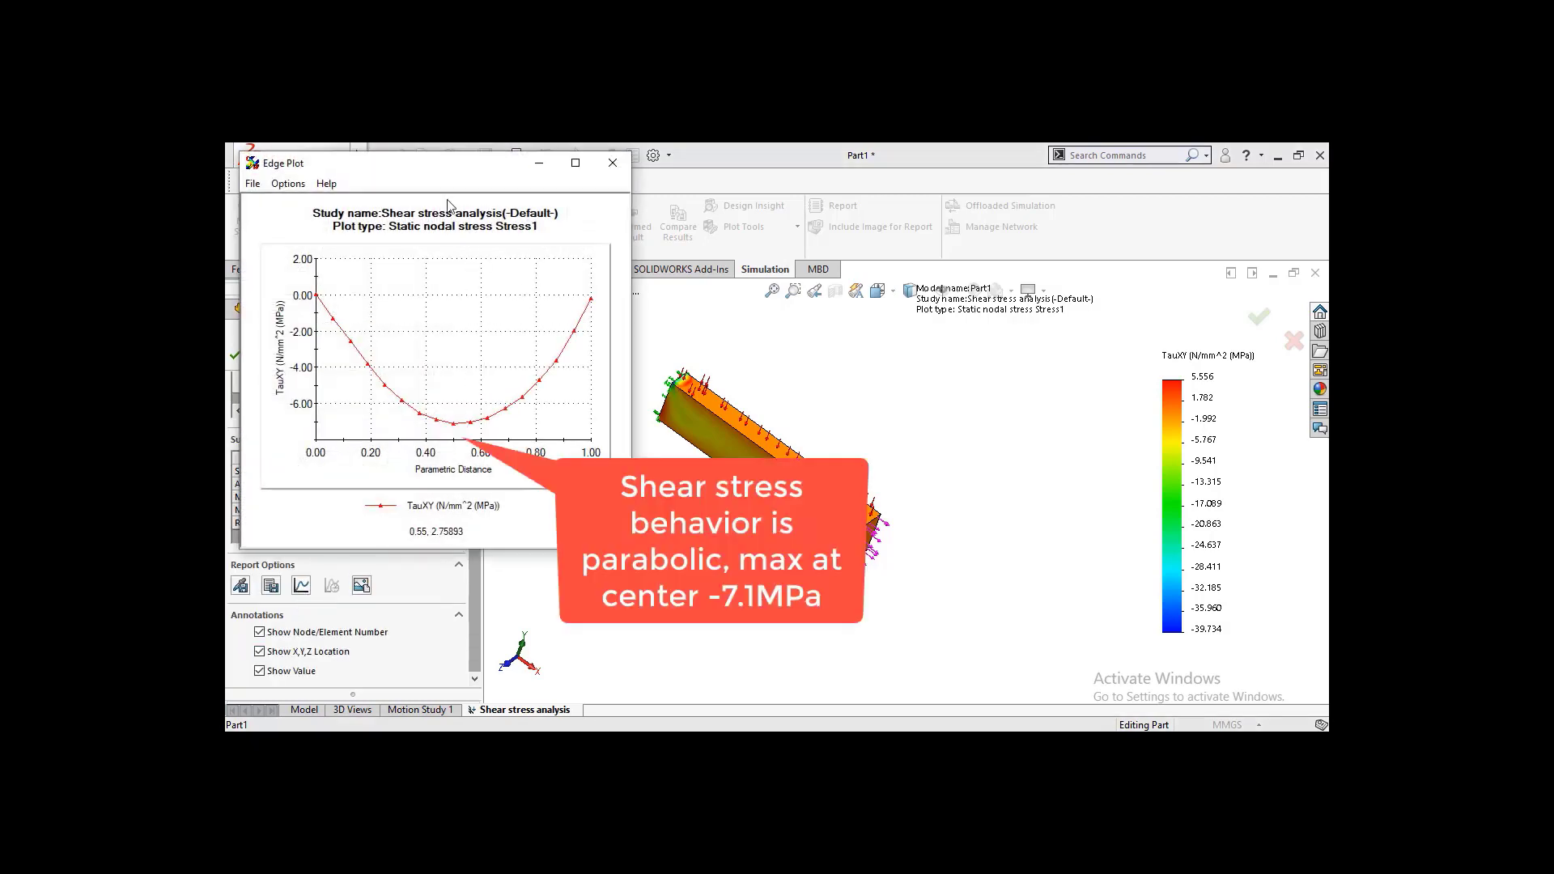
pyautogui.moveTo(444, 174); pyautogui.dragTo(476, 212)
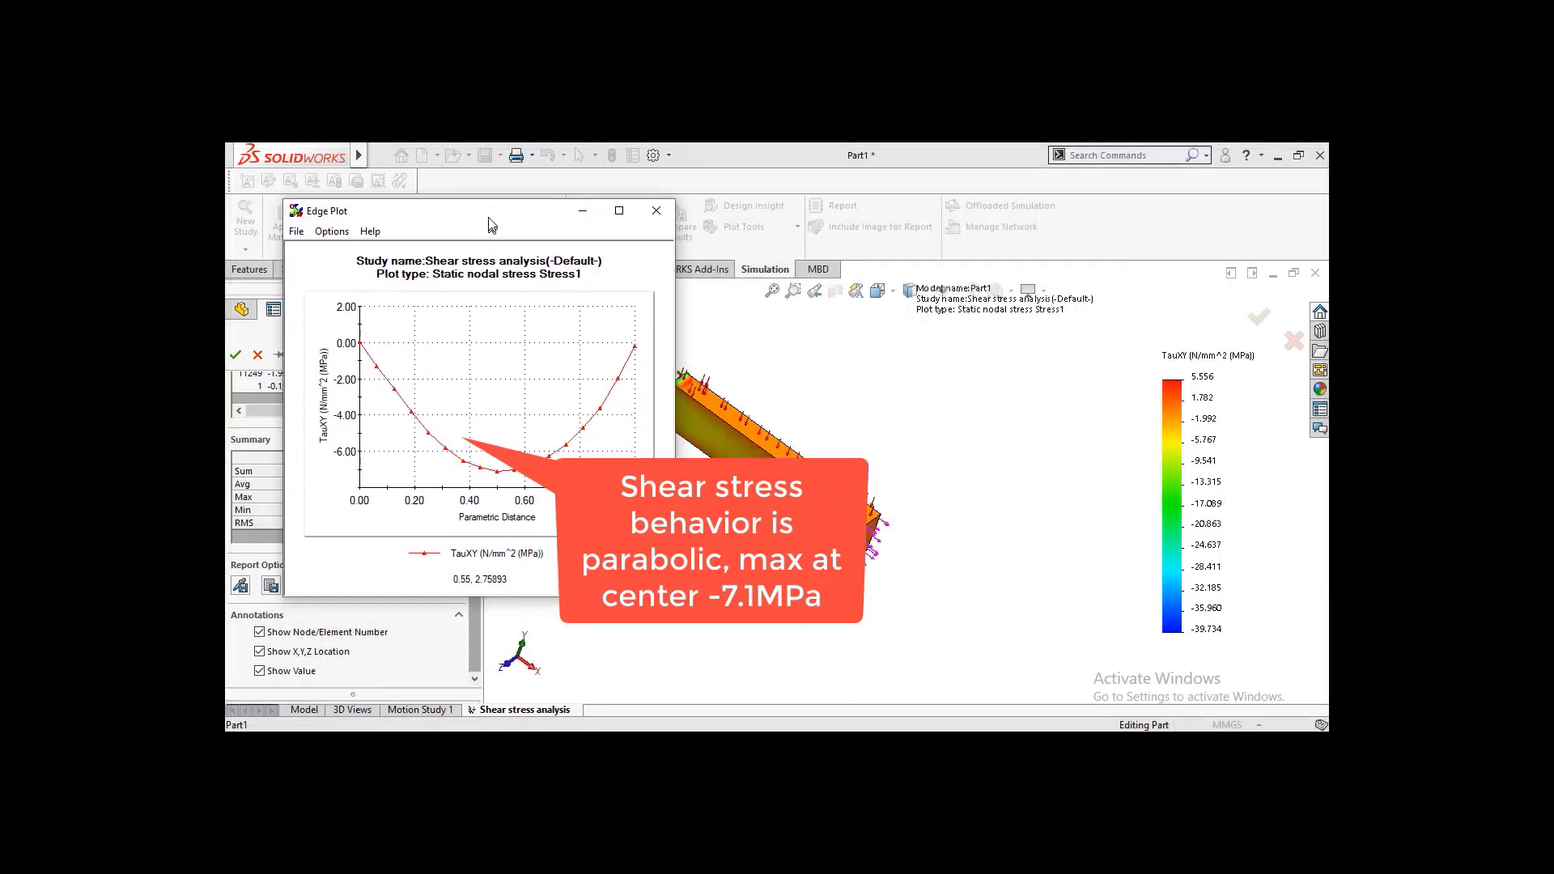
# Step: Set the edge plot aside and examine the shear stress contours on the bar
pyautogui.click(641, 195)
pyautogui.scroll(3, 854, 483)
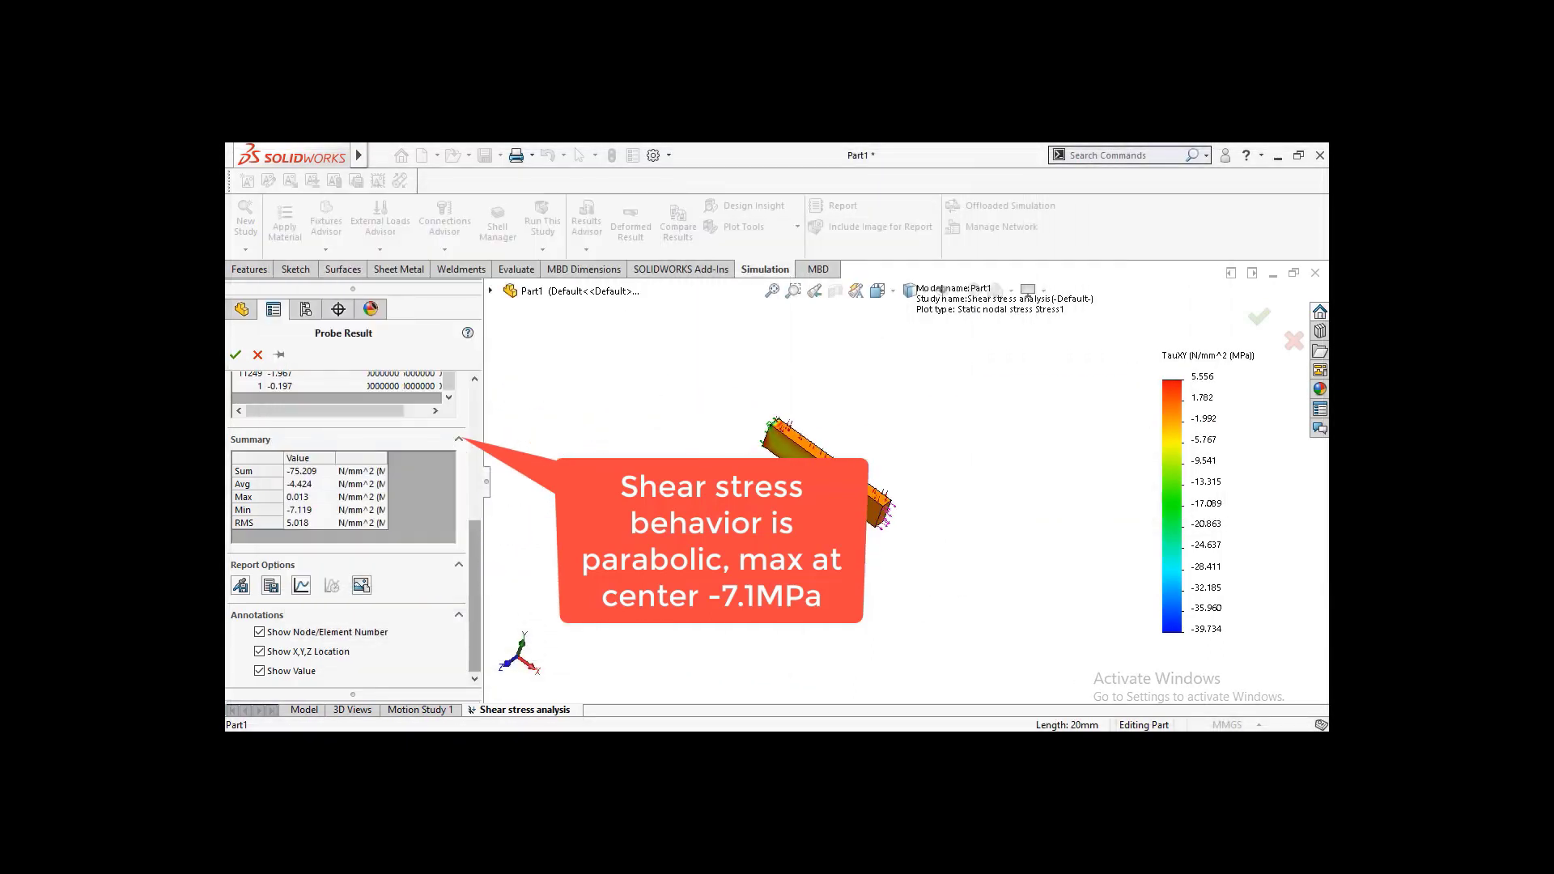
pyautogui.scroll(-3, 762, 483)
pyautogui.scroll(-3, 846, 364)
pyautogui.scroll(2, 817, 389)
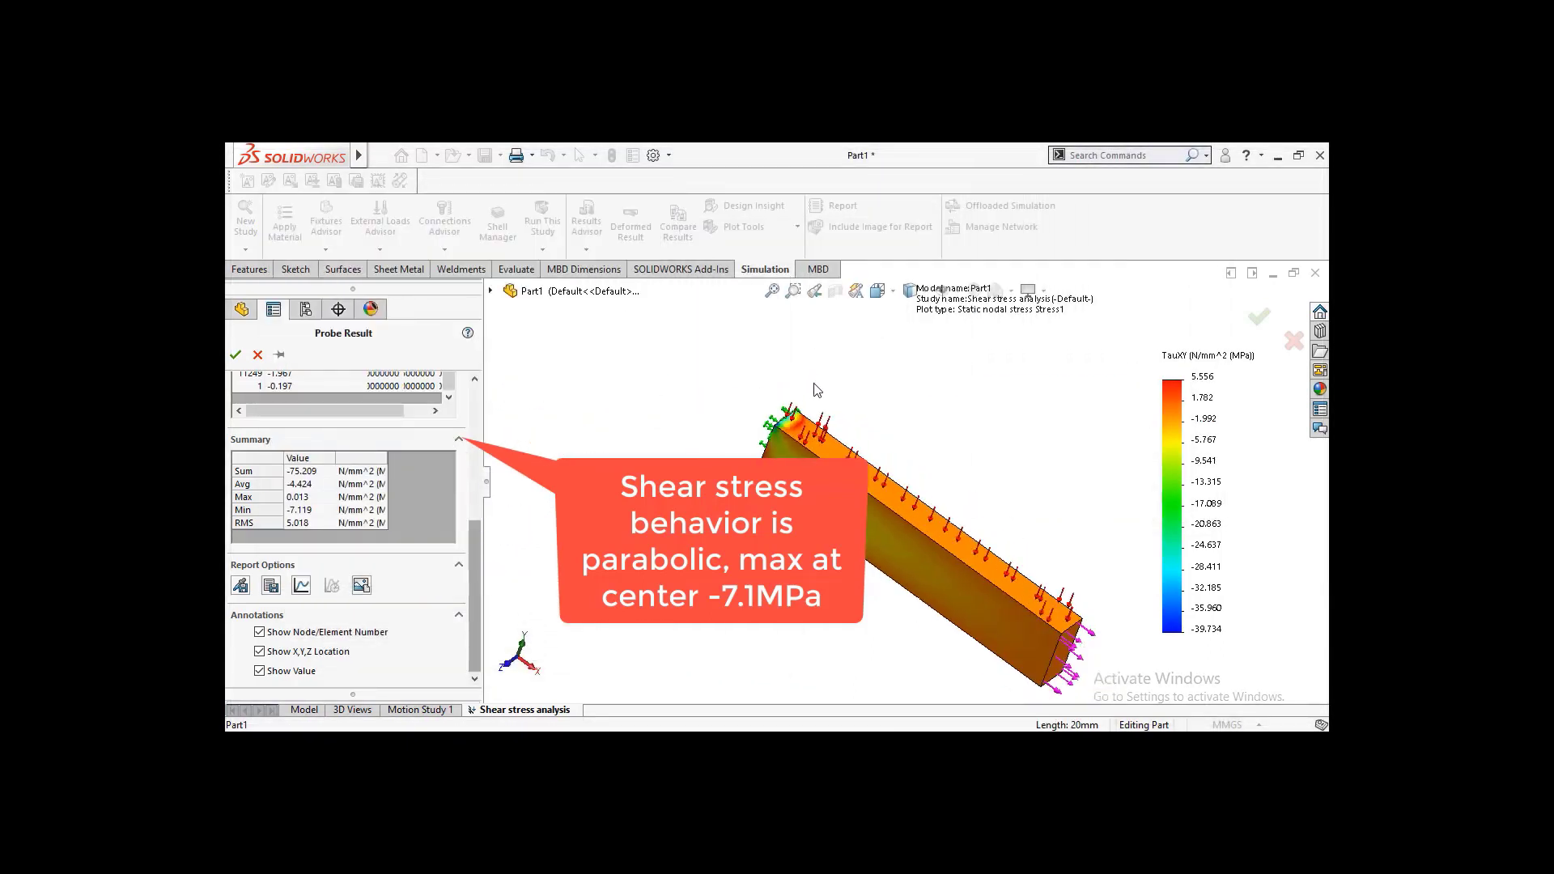
pyautogui.scroll(-1, 971, 678)
pyautogui.moveTo(965, 612); pyautogui.dragTo(971, 602, button='middle')
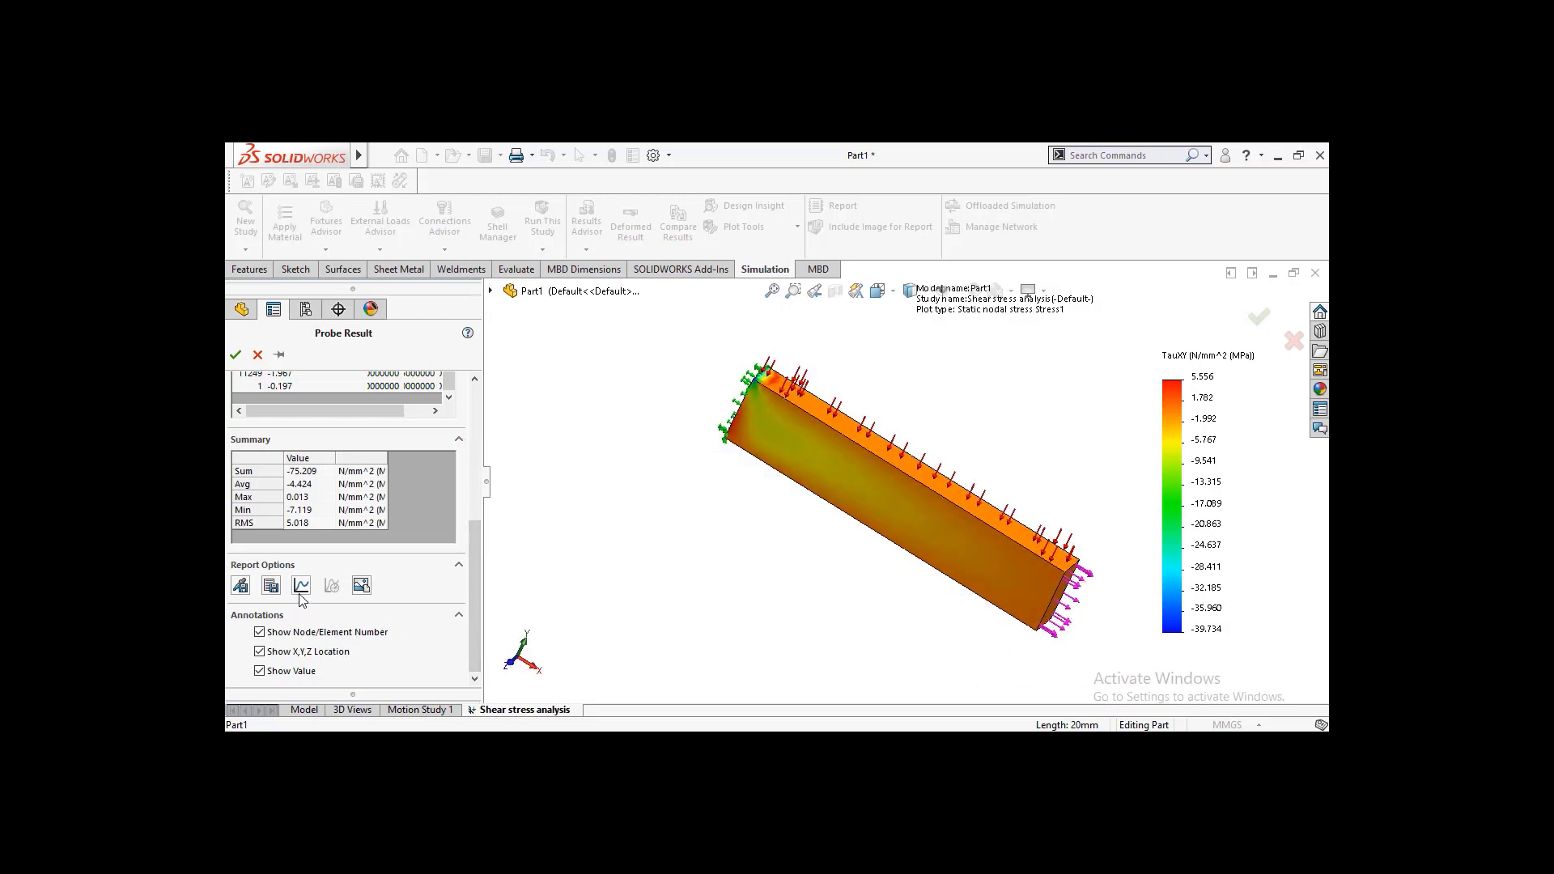
# Step: Bring the edge plot back to the front and read the shear stress at parametric distance 0.5
pyautogui.moveTo(801, 743)
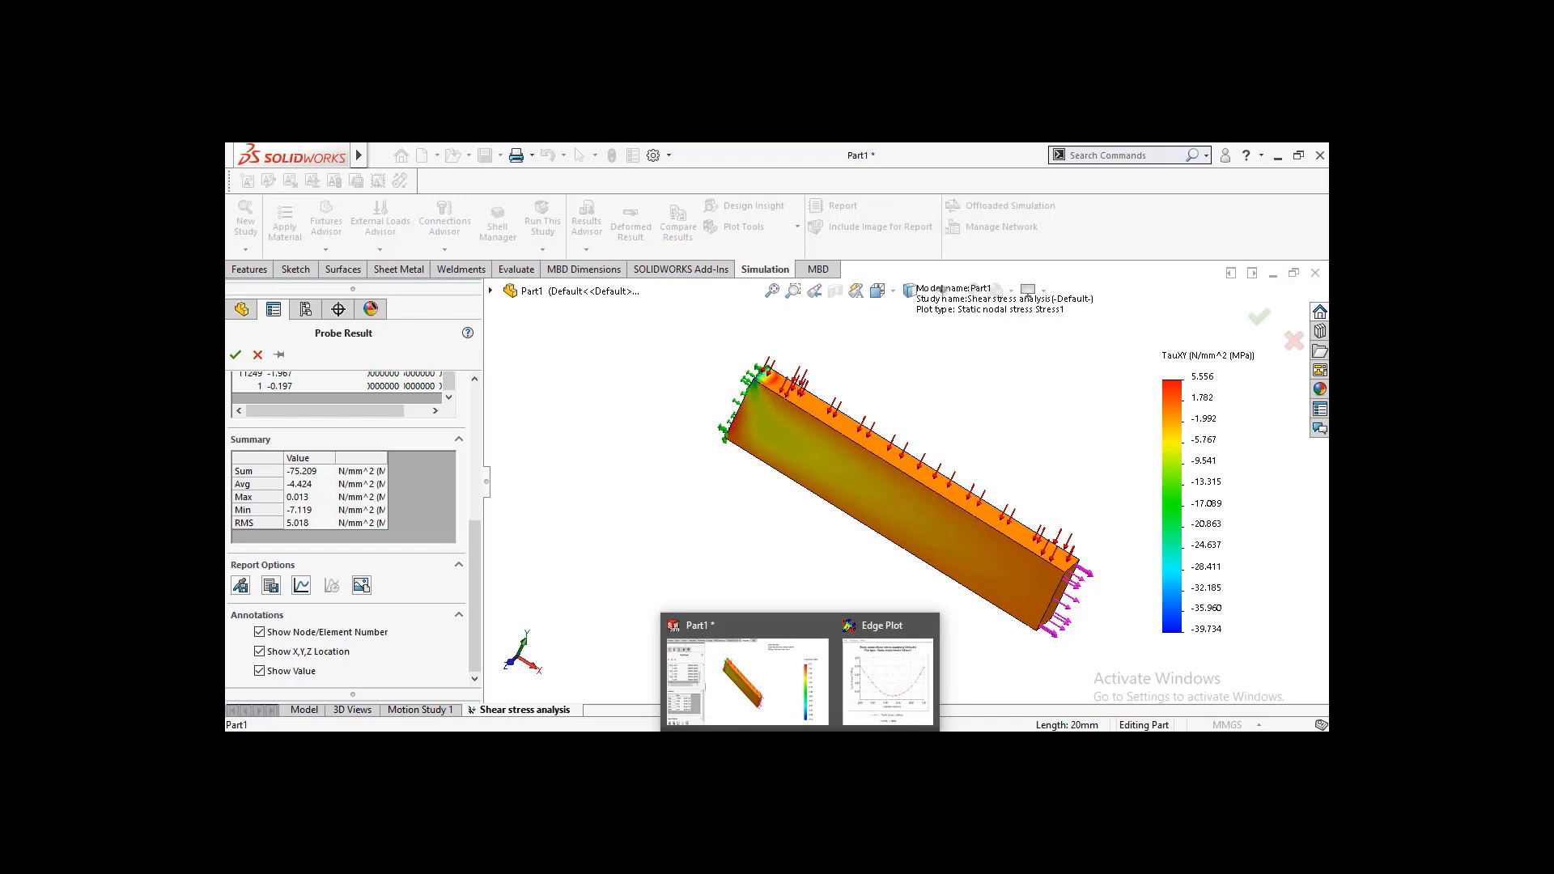
pyautogui.click(872, 687)
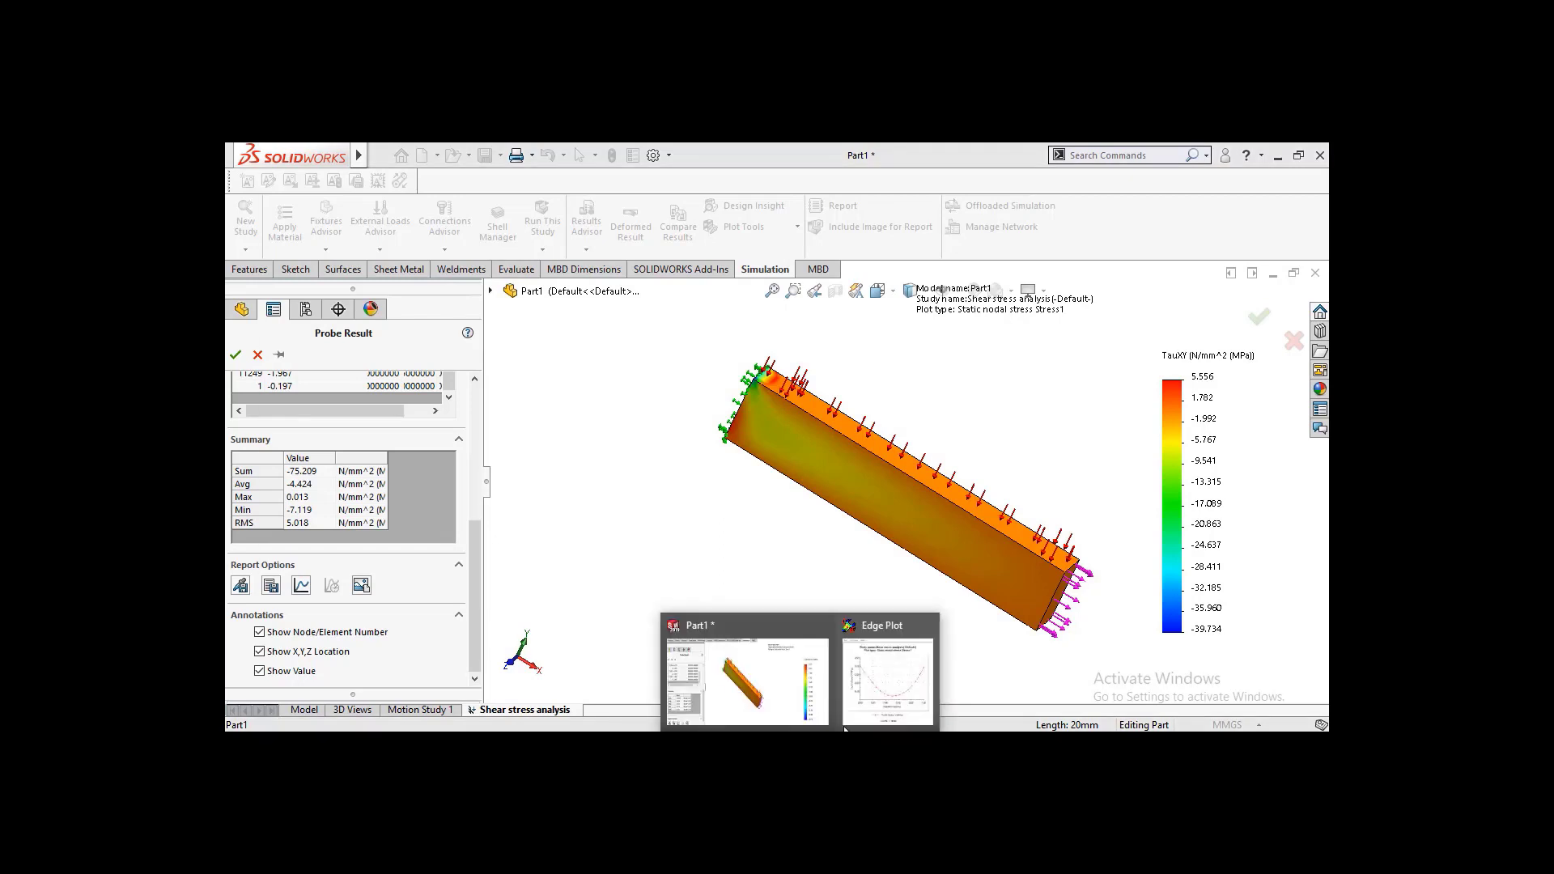
pyautogui.click(878, 692)
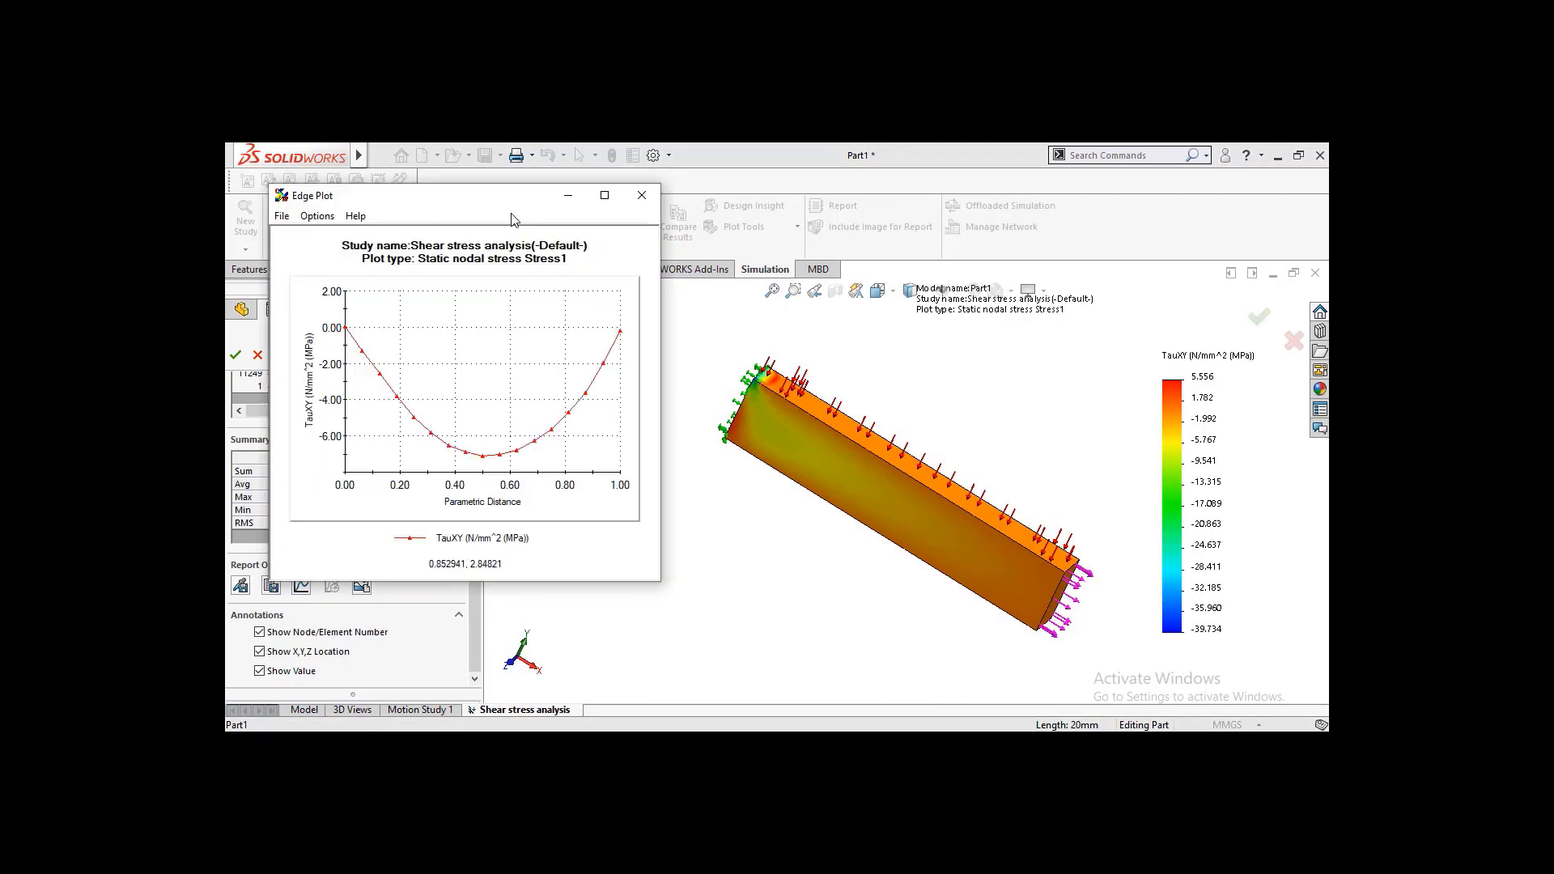
pyautogui.moveTo(471, 201); pyautogui.dragTo(462, 162)
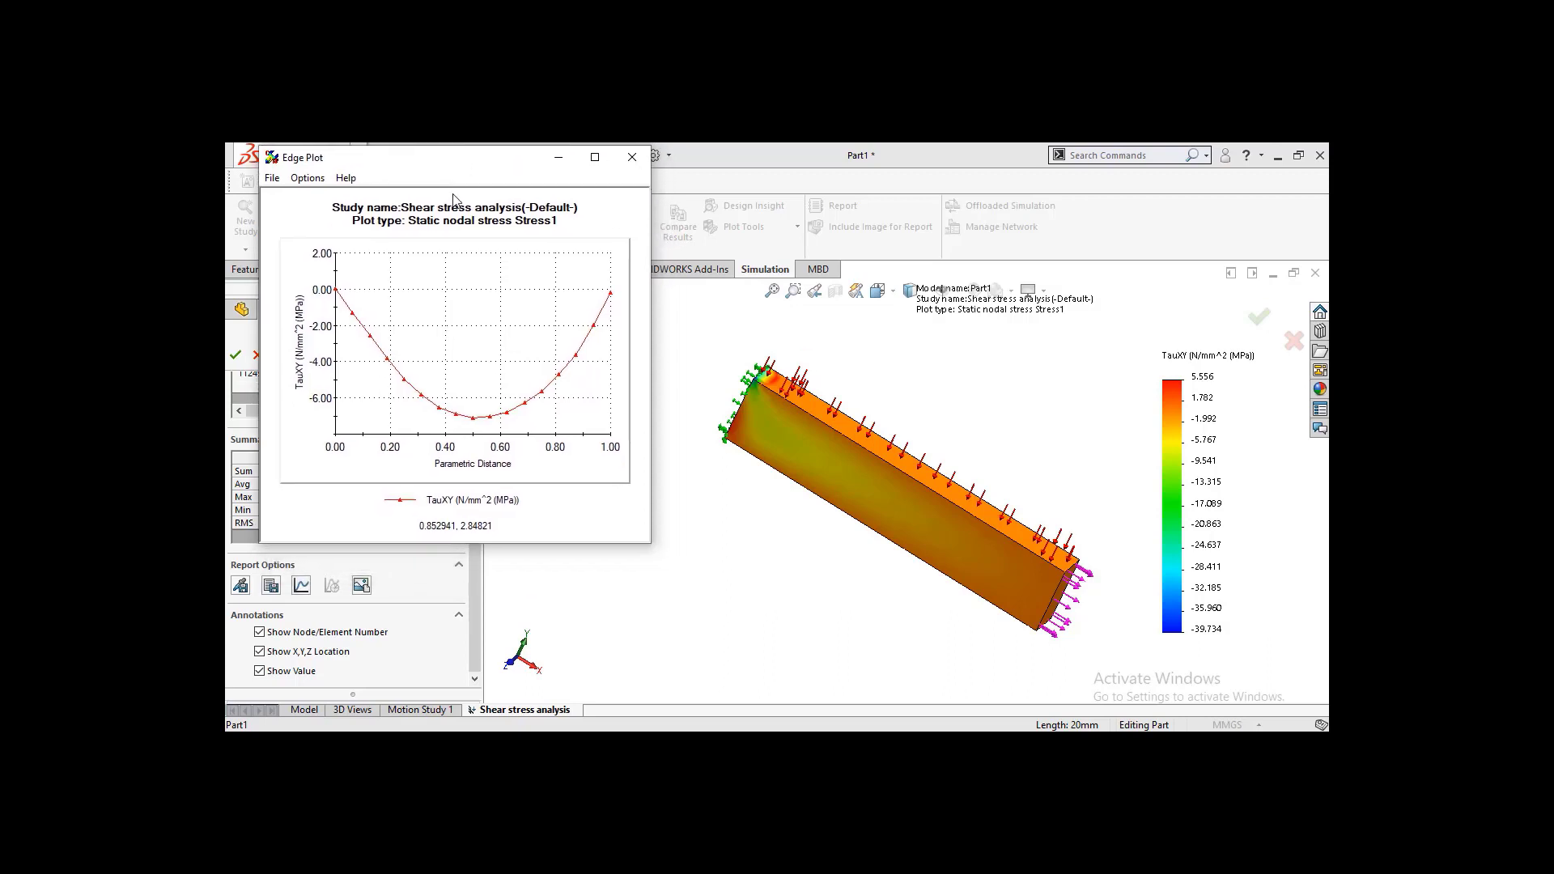
pyautogui.moveTo(475, 427)
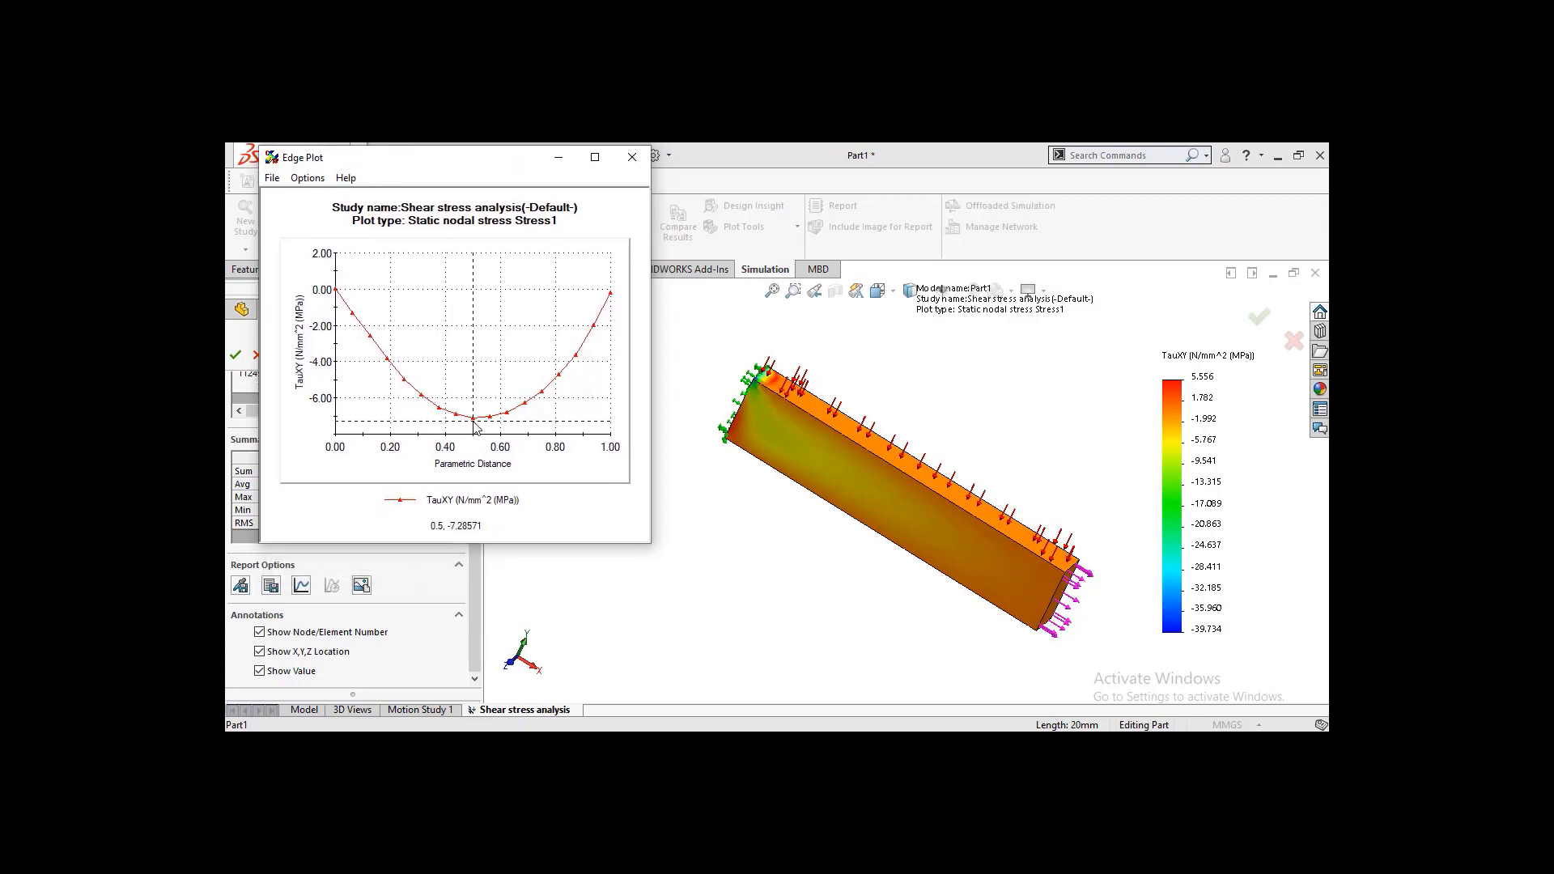